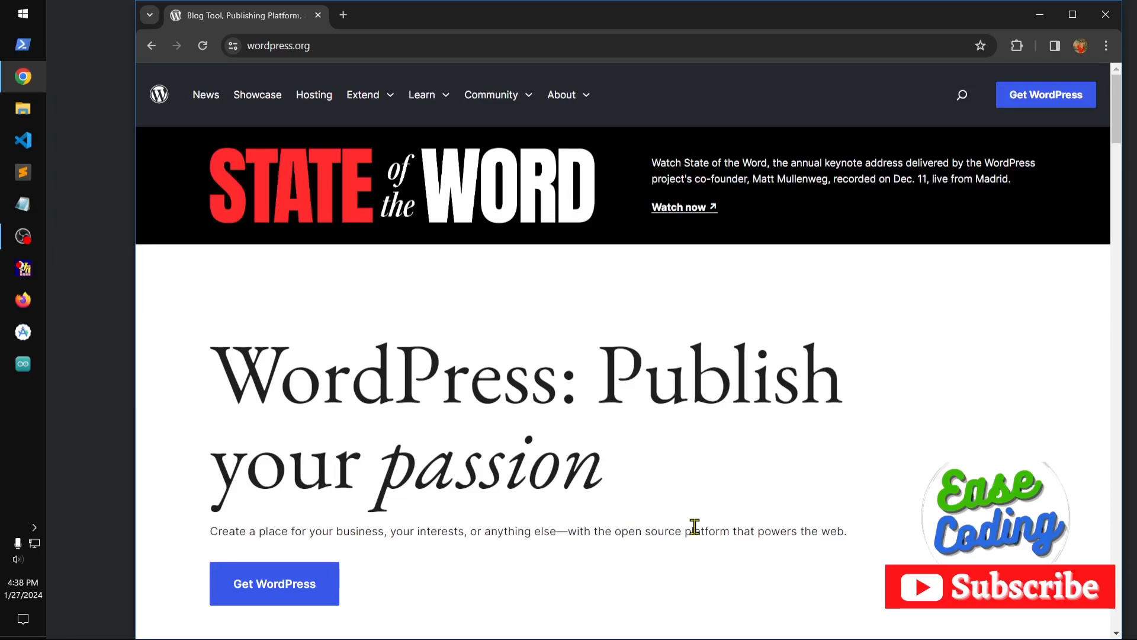
scroll(695, 526, "down", 10)
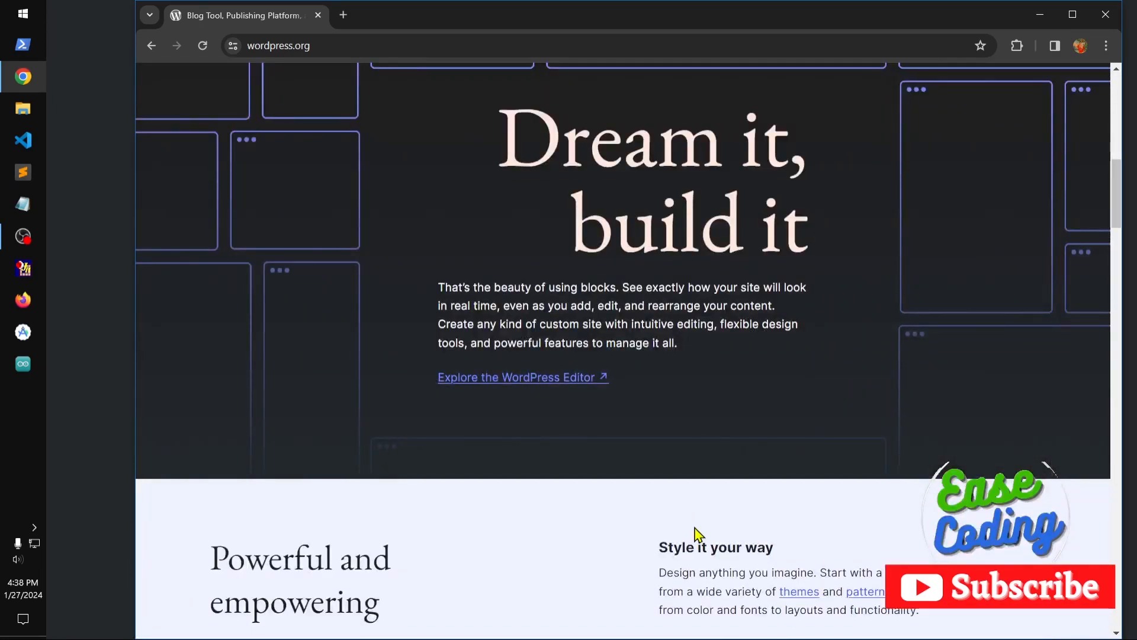
scroll(696, 533, "down", 15)
scroll(698, 534, "down", 10)
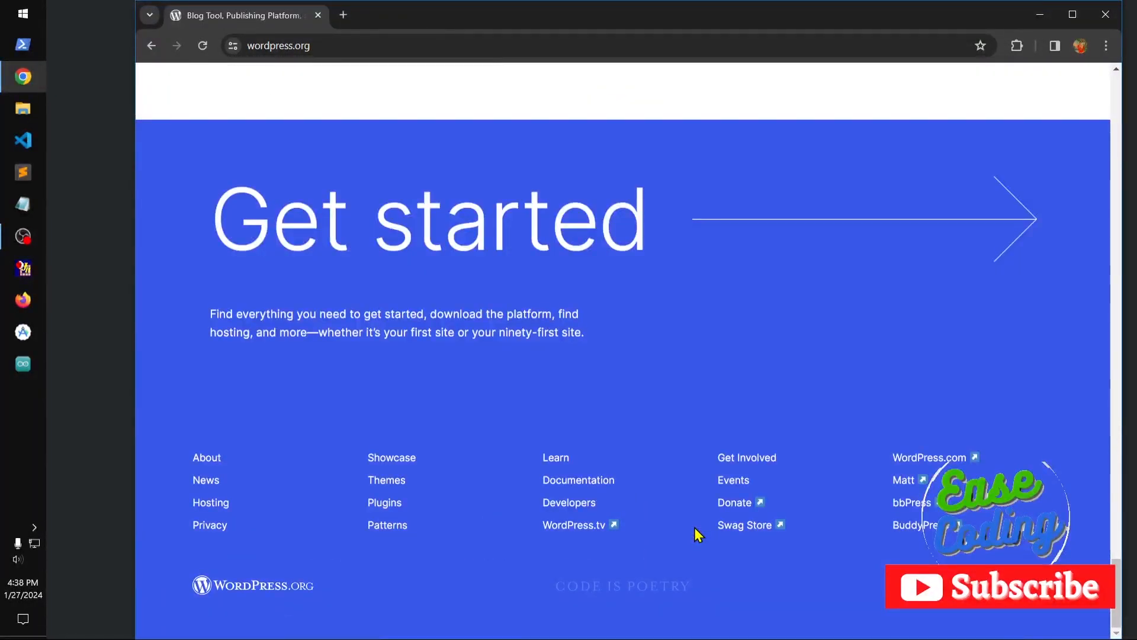
scroll(695, 529, "up", 20)
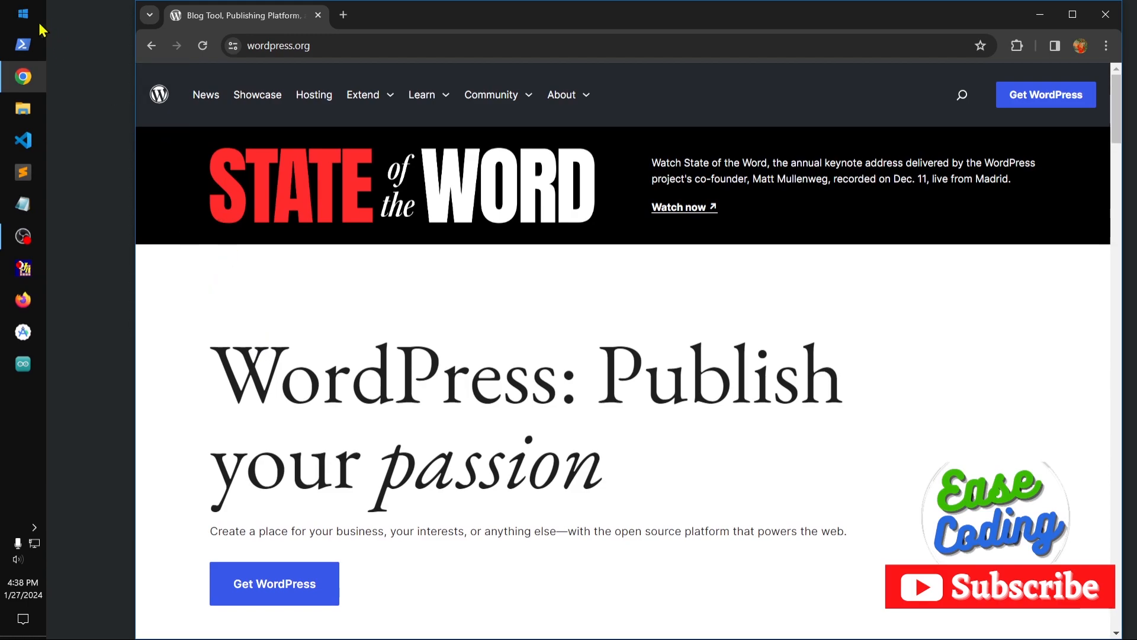
Launch the XAMPP Control Panel and move its window fully into view over the browser.
left_click(23, 14)
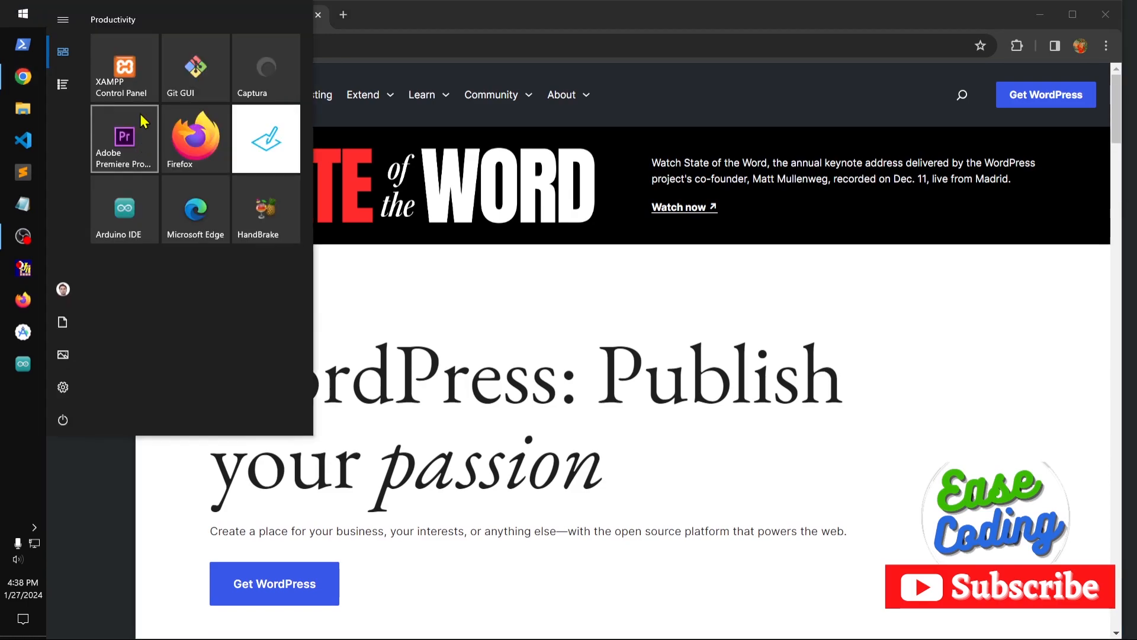
left_click(125, 68)
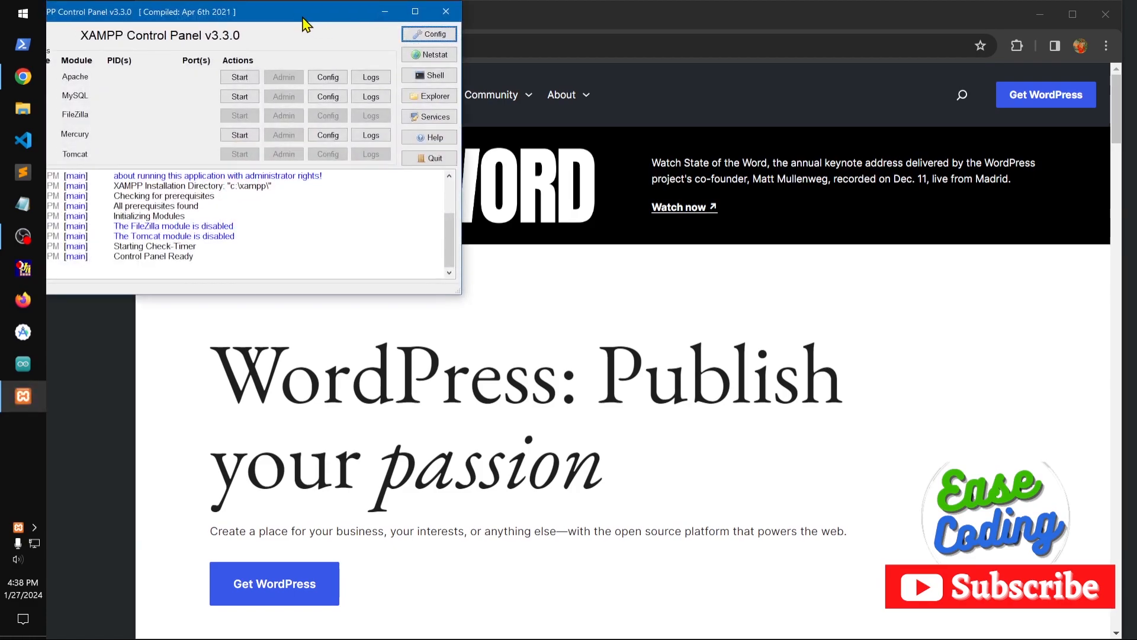
left_click_drag(310, 26, 555, 204)
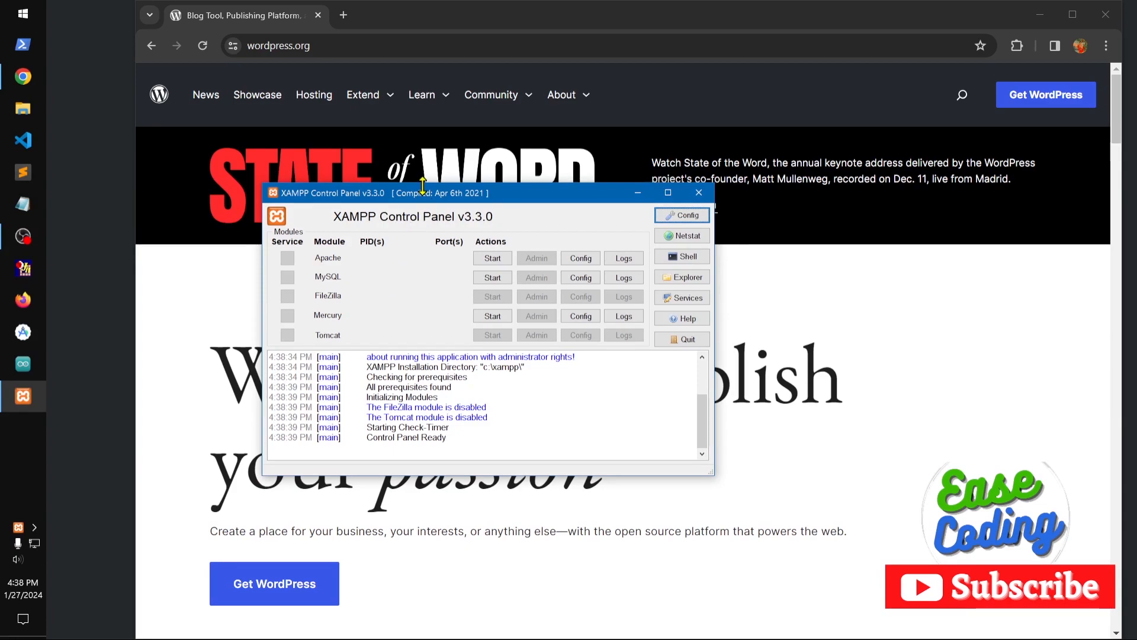
left_click_drag(428, 200, 406, 240)
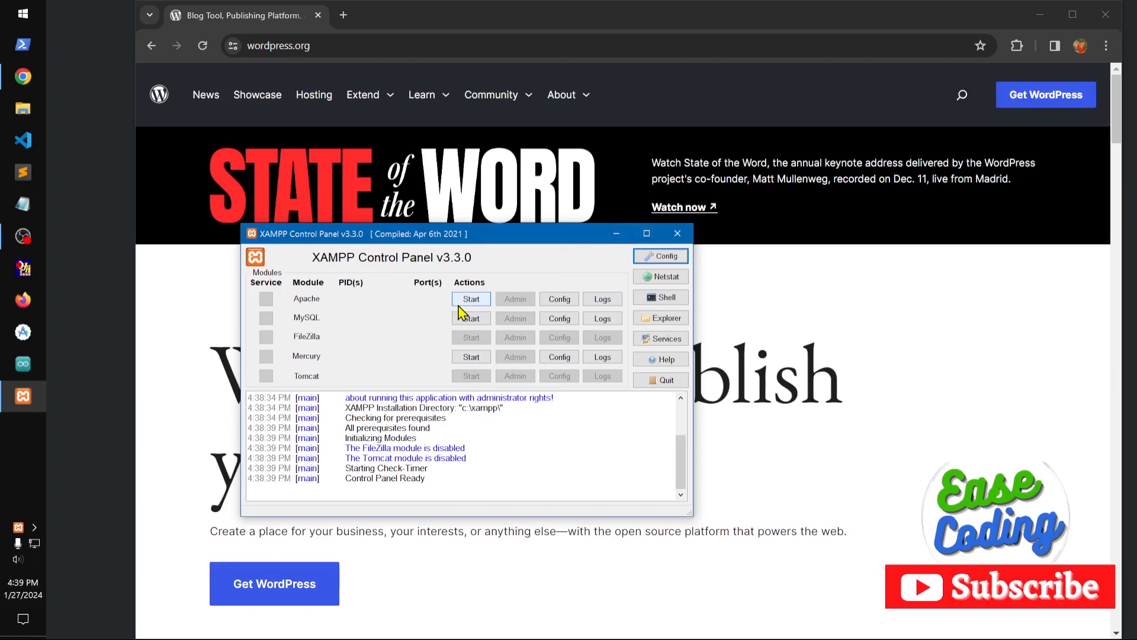
Open the XAMPP download site apachefriends.org in a new browser tab.
left_click(343, 15)
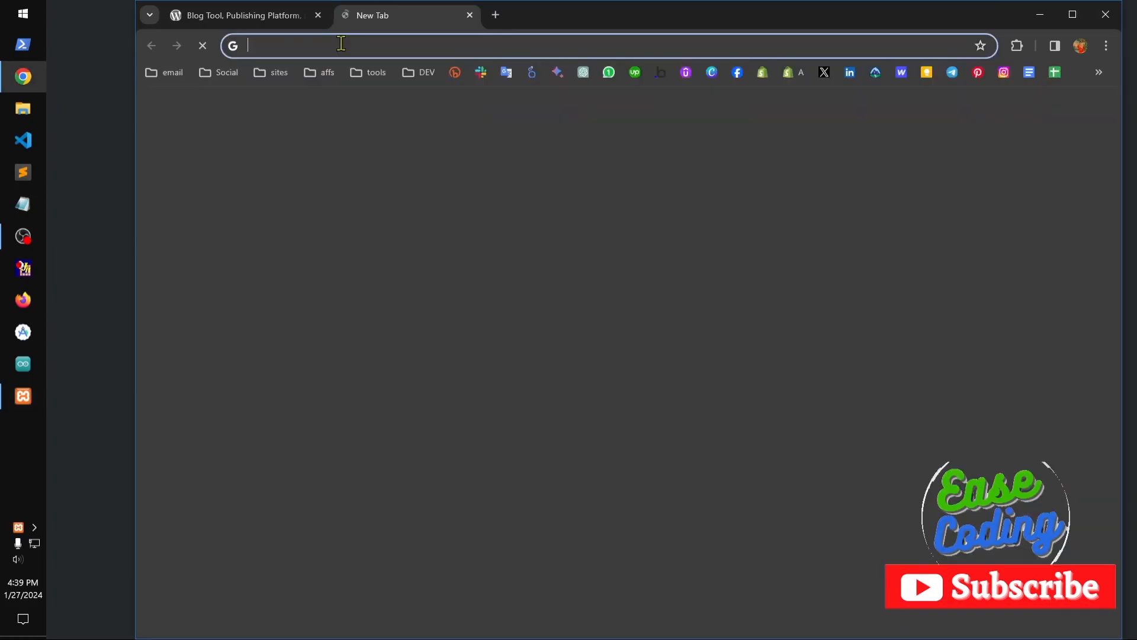
type("x")
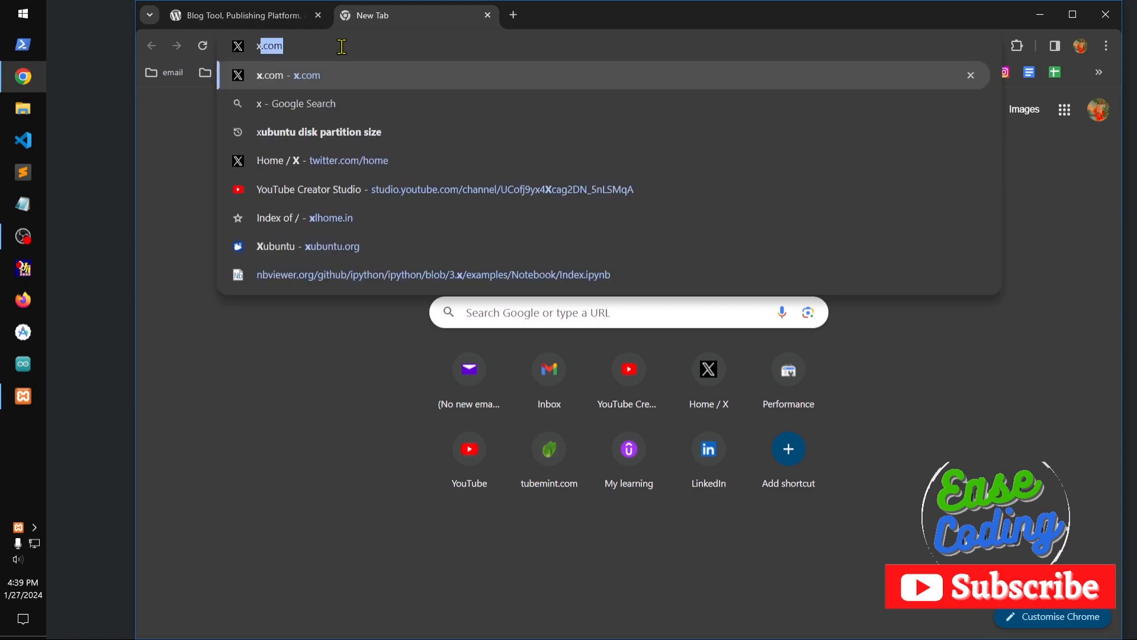
type("ampp")
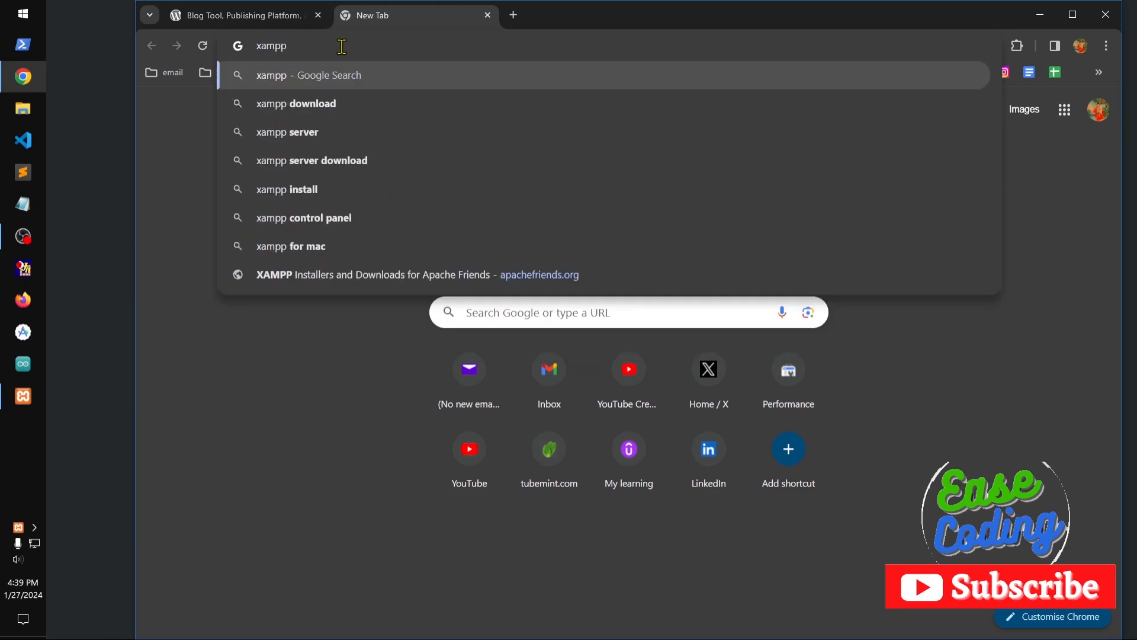
key("Up")
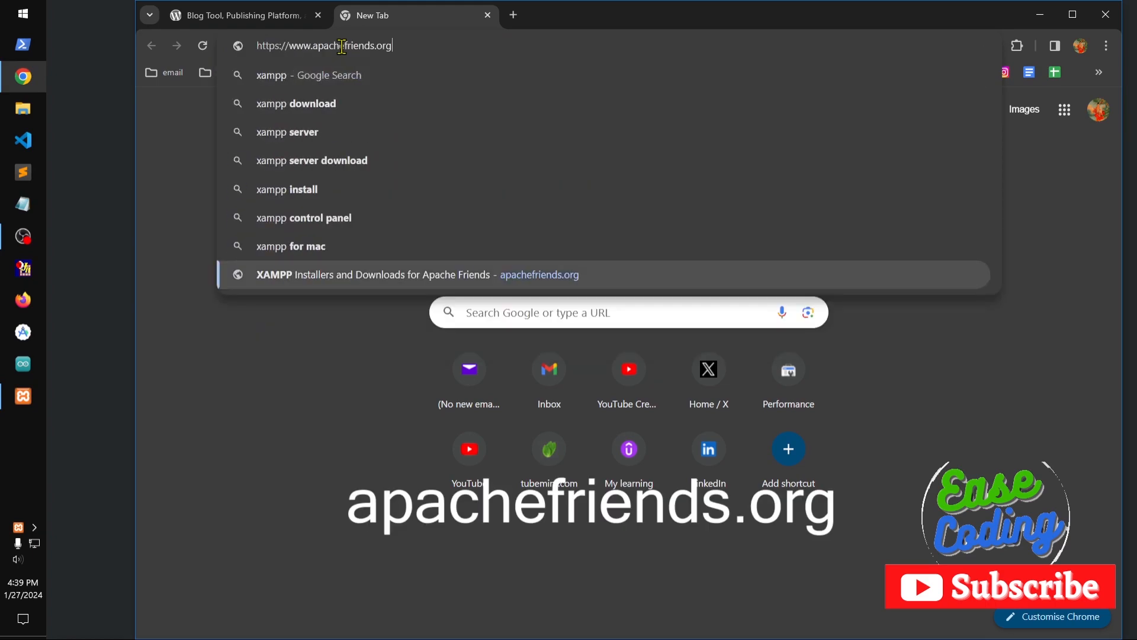
key("Return")
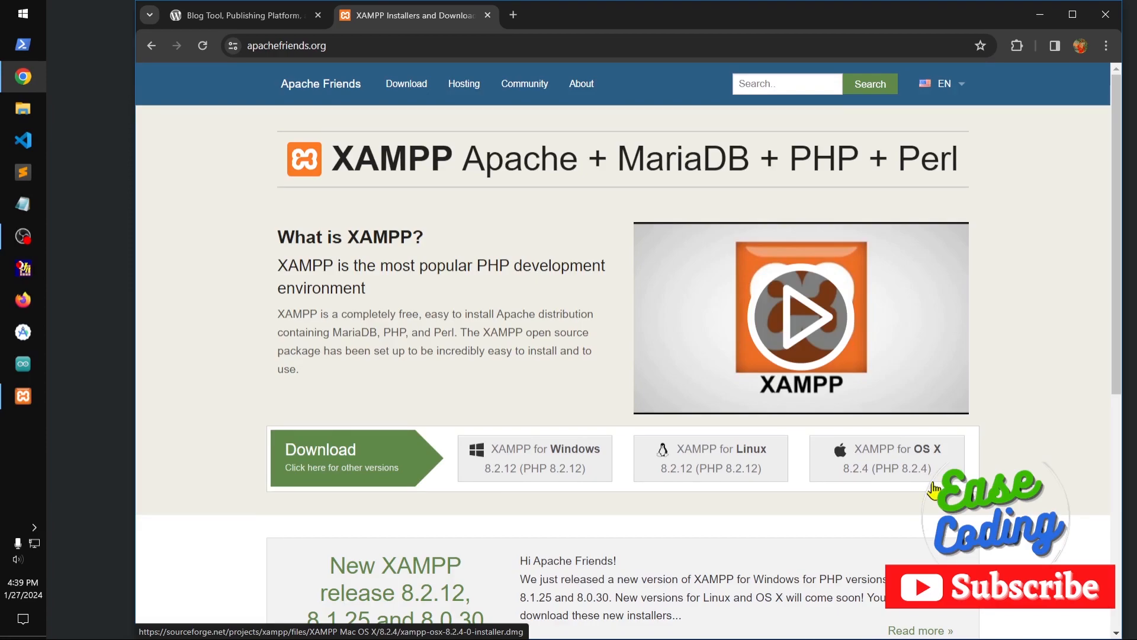
Examine the XAMPP site's download options and its heading listing the Apache, MariaDB, PHP and Perl components.
scroll(934, 488, "down", 6)
scroll(933, 489, "up", 6)
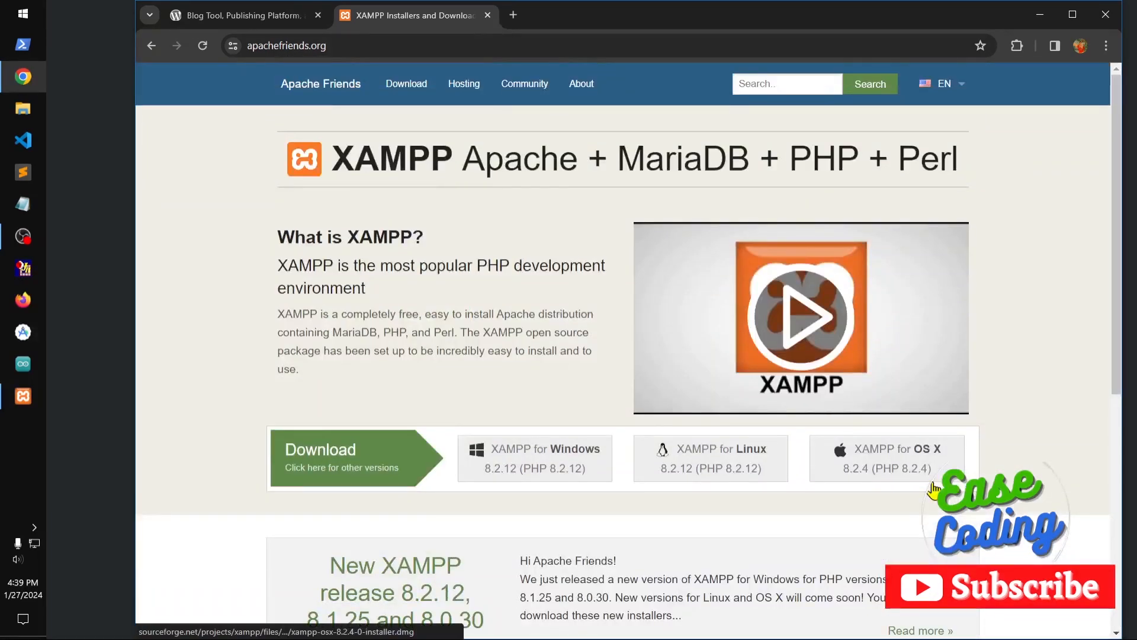
scroll(934, 489, "down", 4)
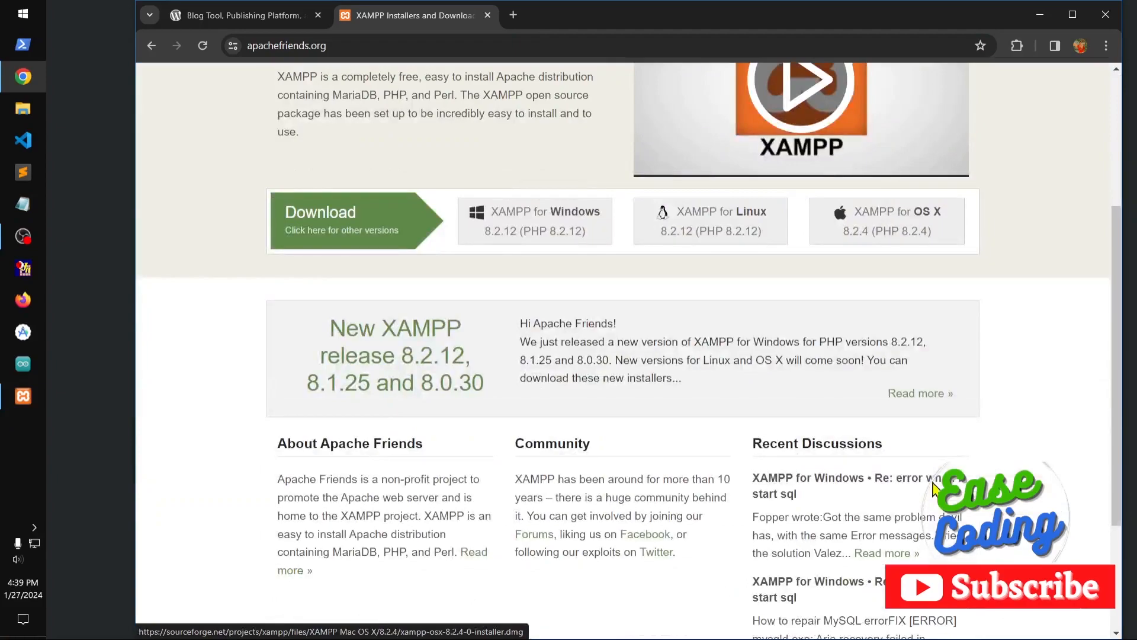
scroll(934, 489, "up", 4)
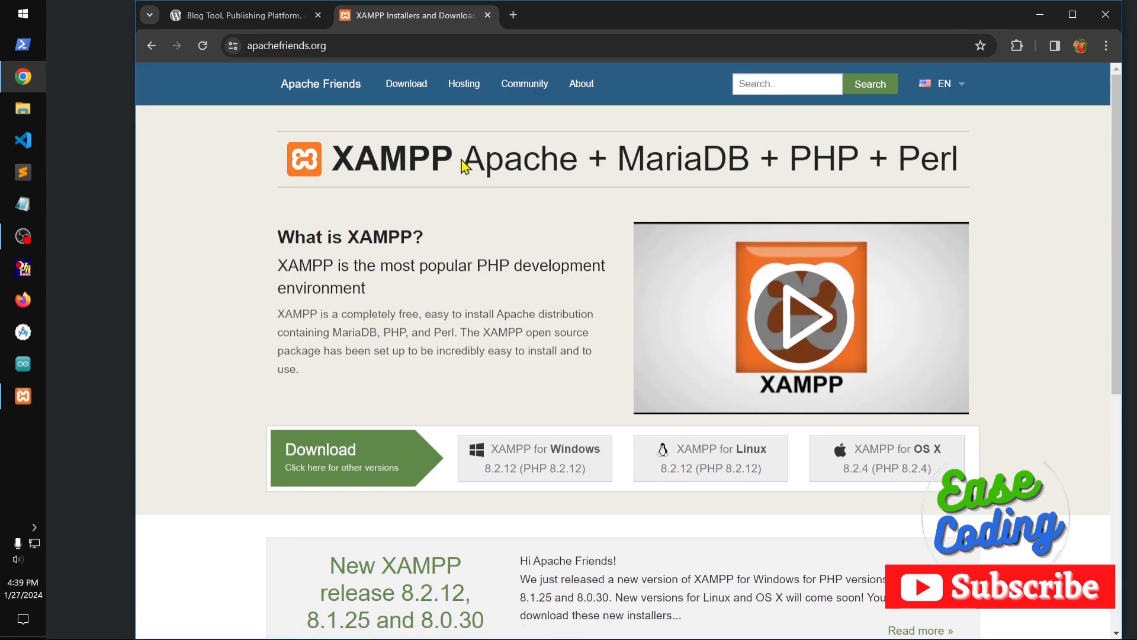
left_click_drag(462, 161, 998, 170)
left_click_drag(837, 172, 455, 175)
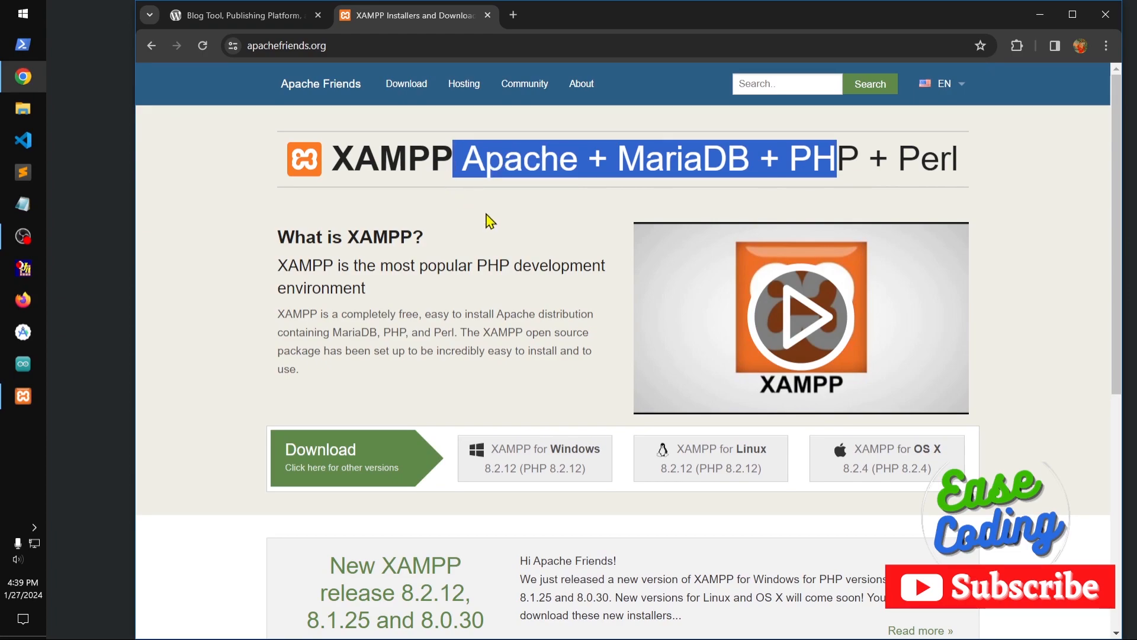
Return to the WordPress.org page and start the Apache and MySQL modules in the XAMPP Control Panel.
left_click(246, 15)
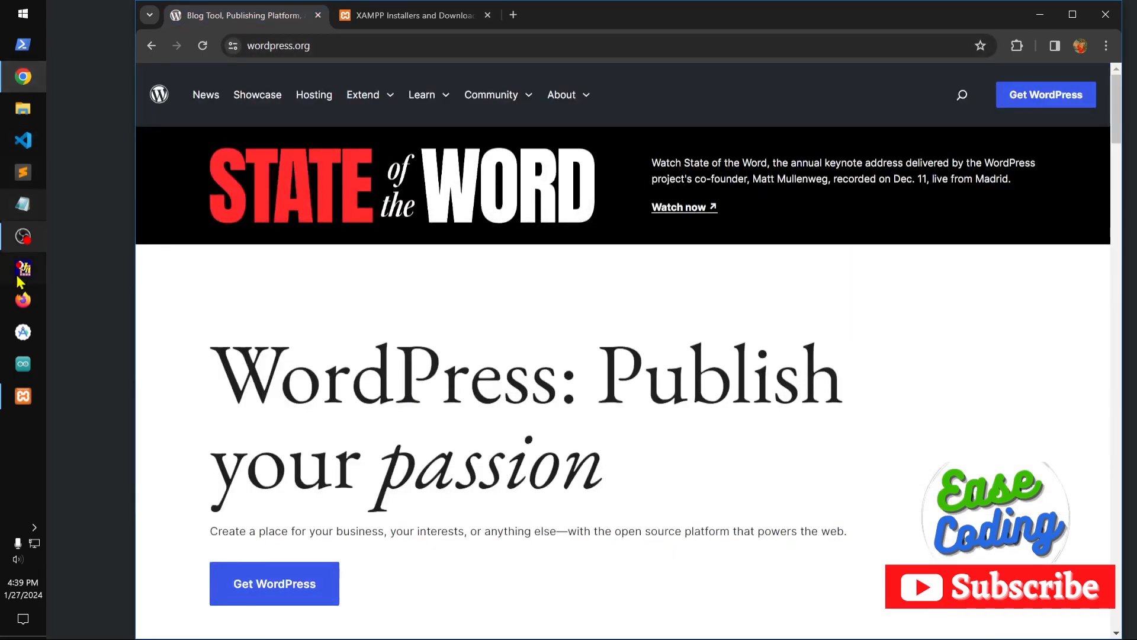
left_click(23, 395)
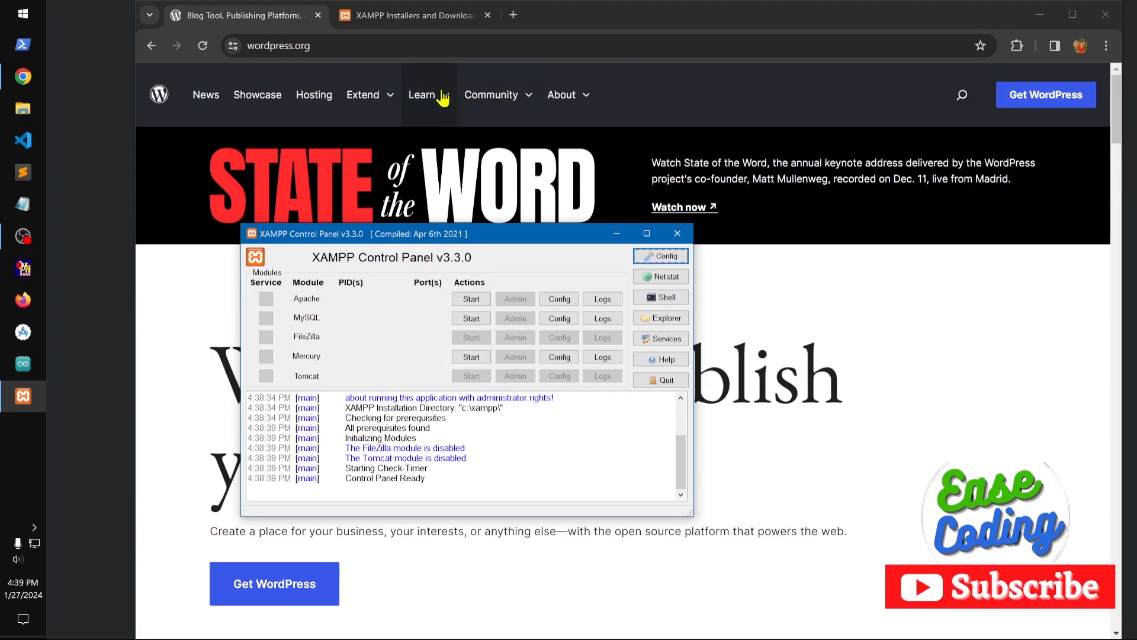
left_click(474, 299)
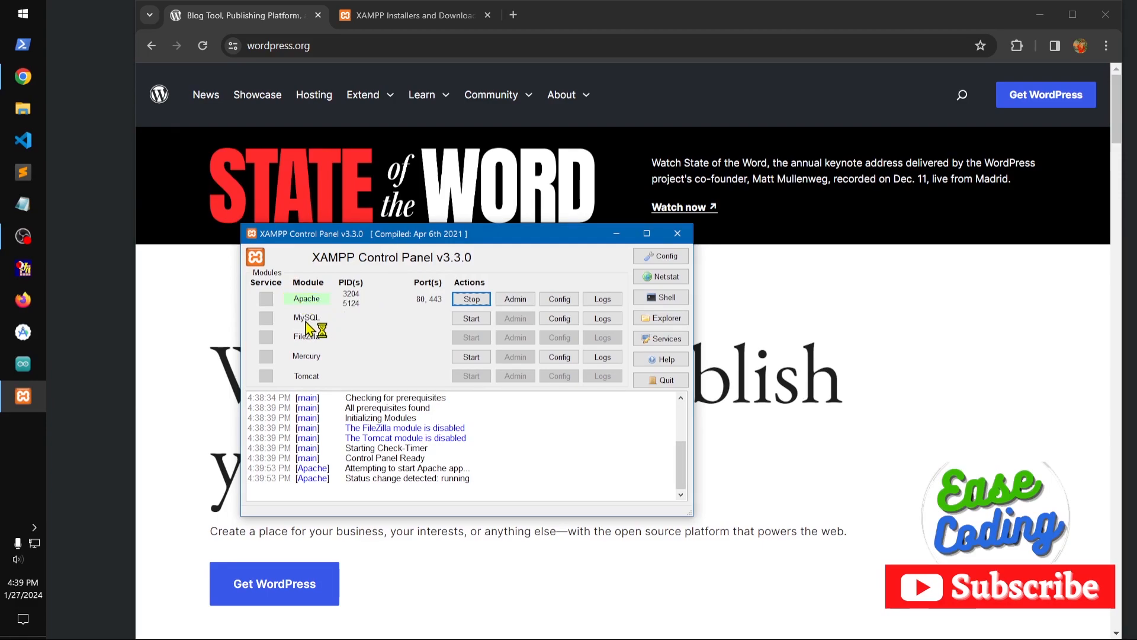
left_click(463, 323)
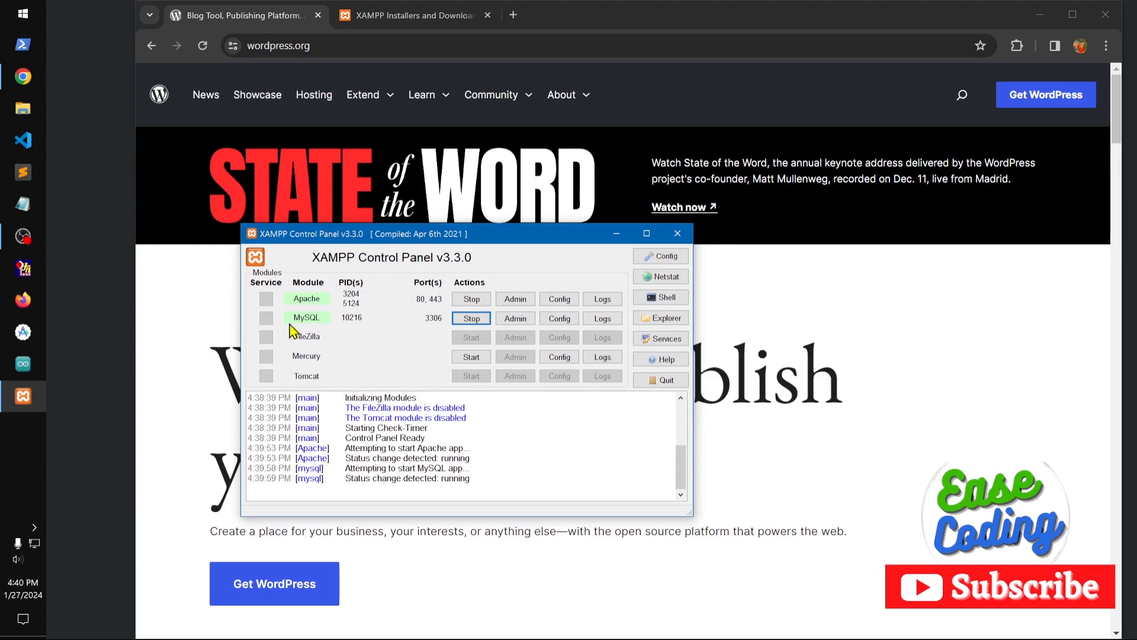
Open the MySQL admin page from the XAMPP Control Panel and close the Apache Friends browser tab.
left_click(519, 324)
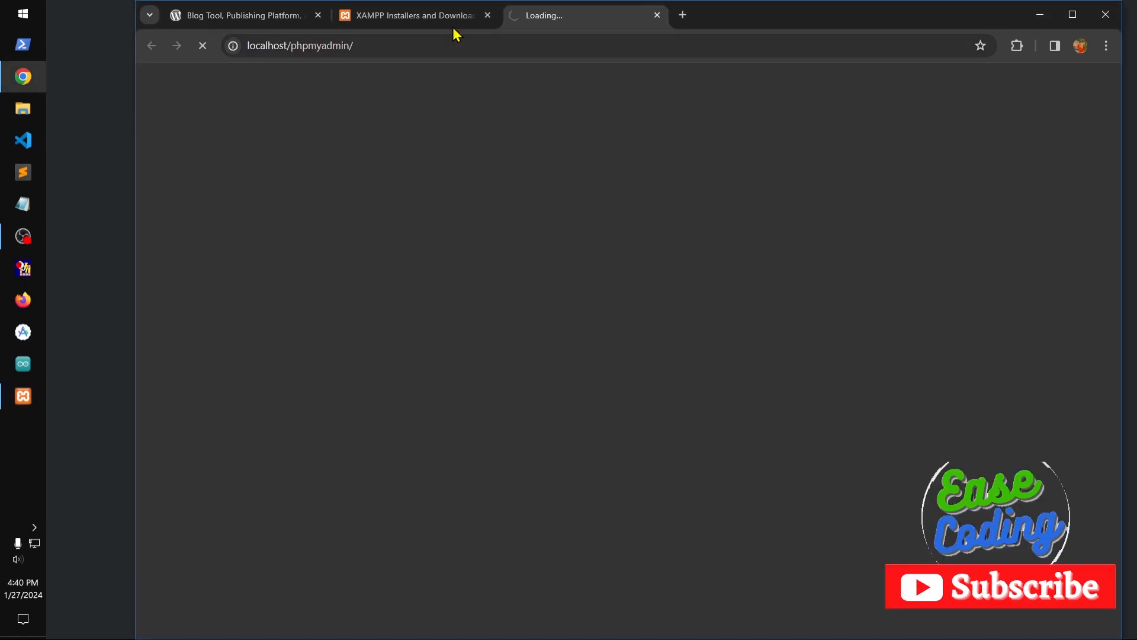
left_click(432, 14)
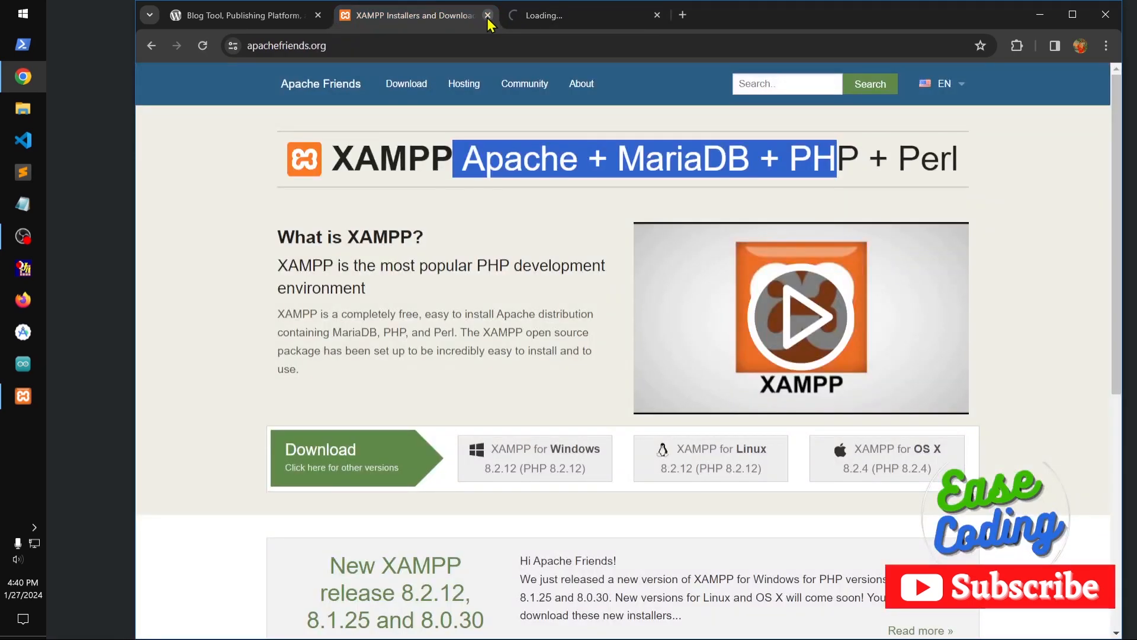
left_click(487, 16)
left_click(272, 18)
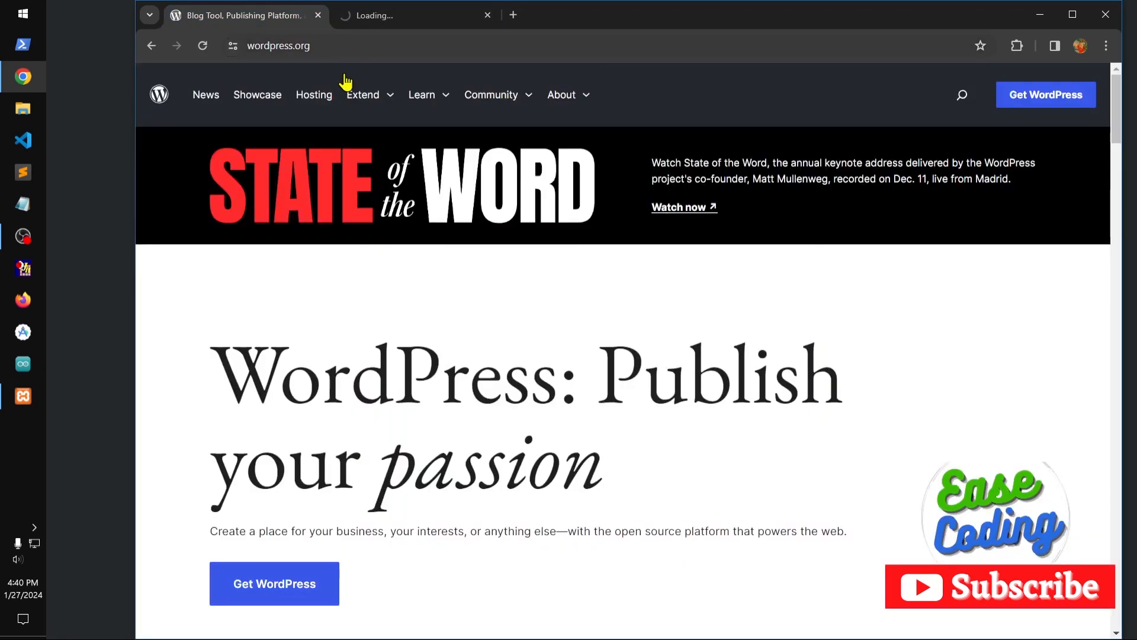
left_click(367, 20)
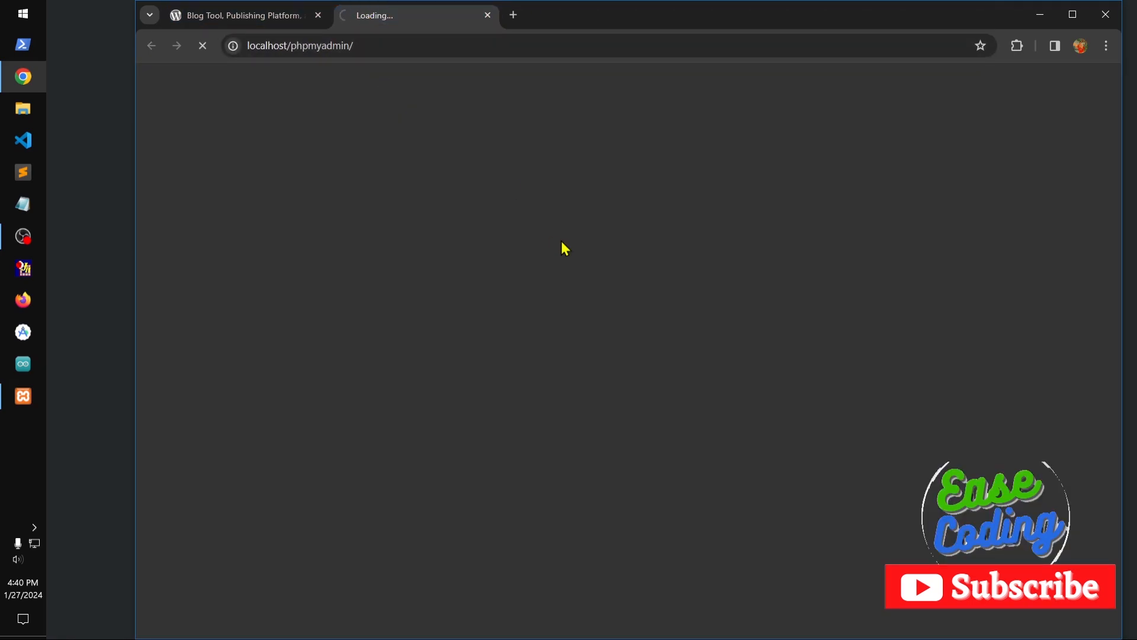
left_click(266, 20)
left_click(373, 20)
Show the WordPress.org page and maximize the browser window.
mouse_move(849, 18)
left_mouse_down()
mouse_move(788, 26)
mouse_move(831, 31)
left_mouse_up()
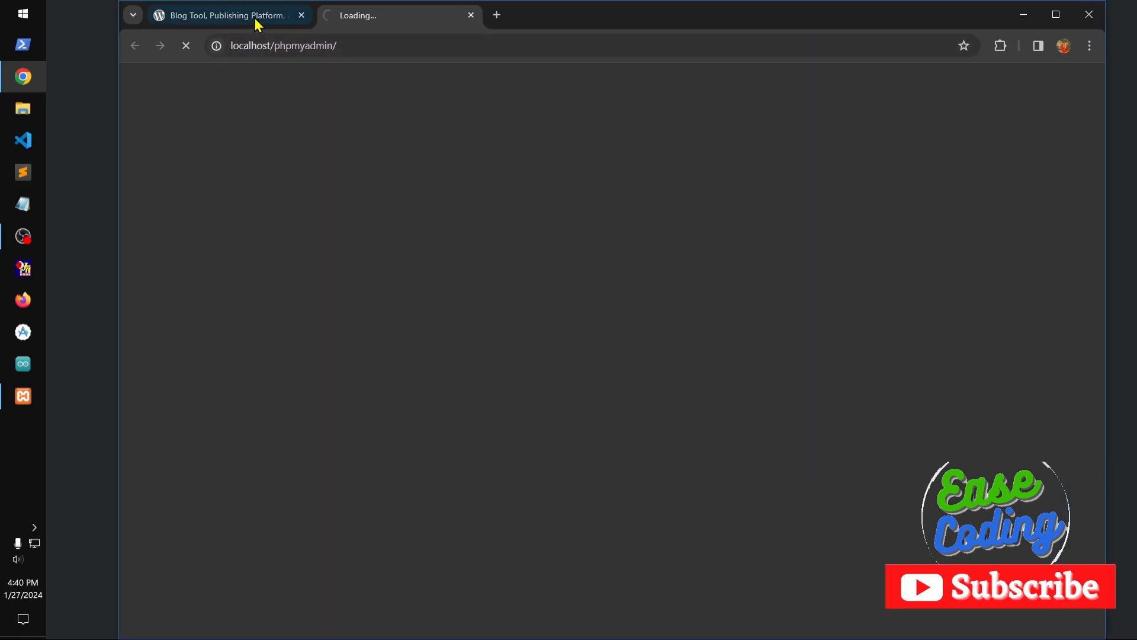
left_click(311, 19)
left_click(1063, 16)
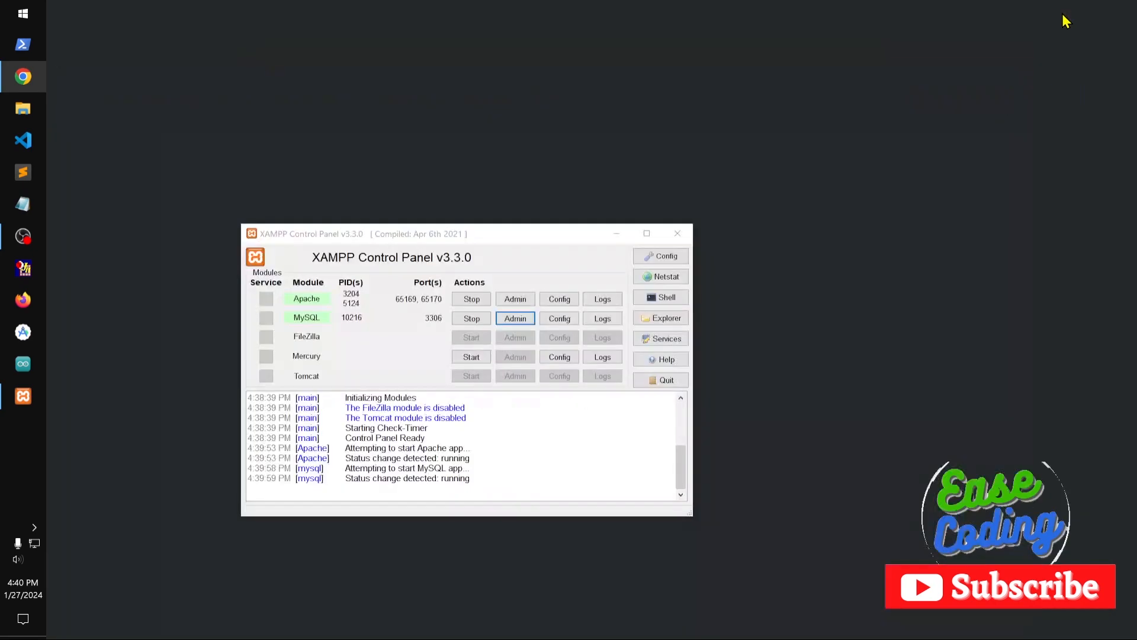
Check the phpMyAdmin page at localhost/phpmyadmin.
scroll(633, 517, "down", 20)
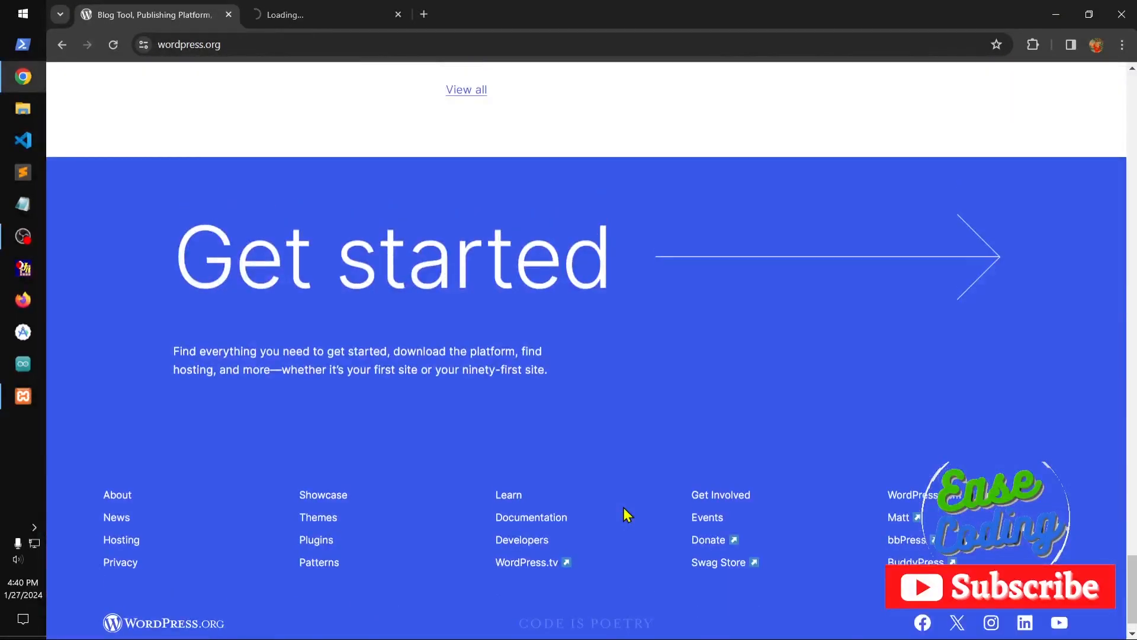
scroll(624, 509, "up", 20)
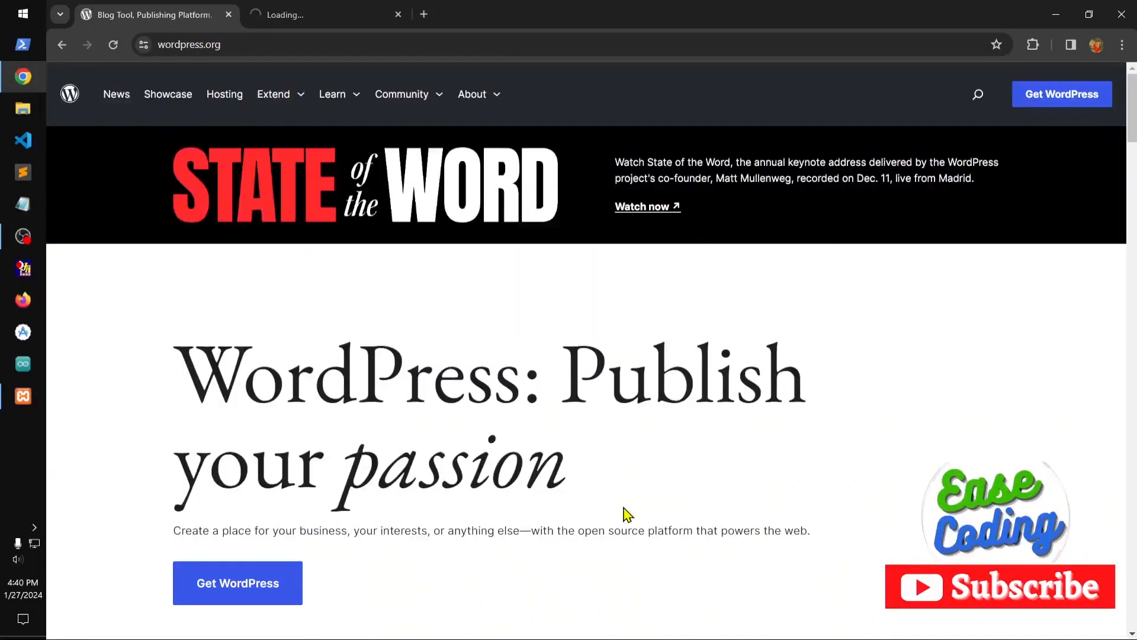
left_click(301, 17)
left_click(325, 53)
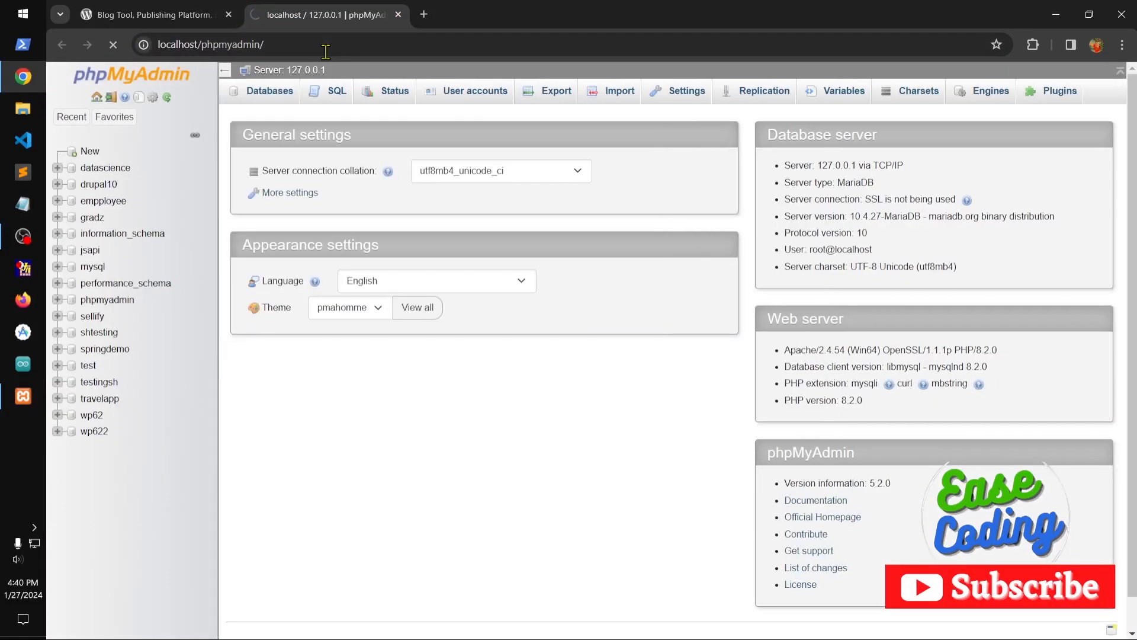
Copy the full WordPress.org address from the browser and paste it into a new Notepad document.
left_click(155, 15)
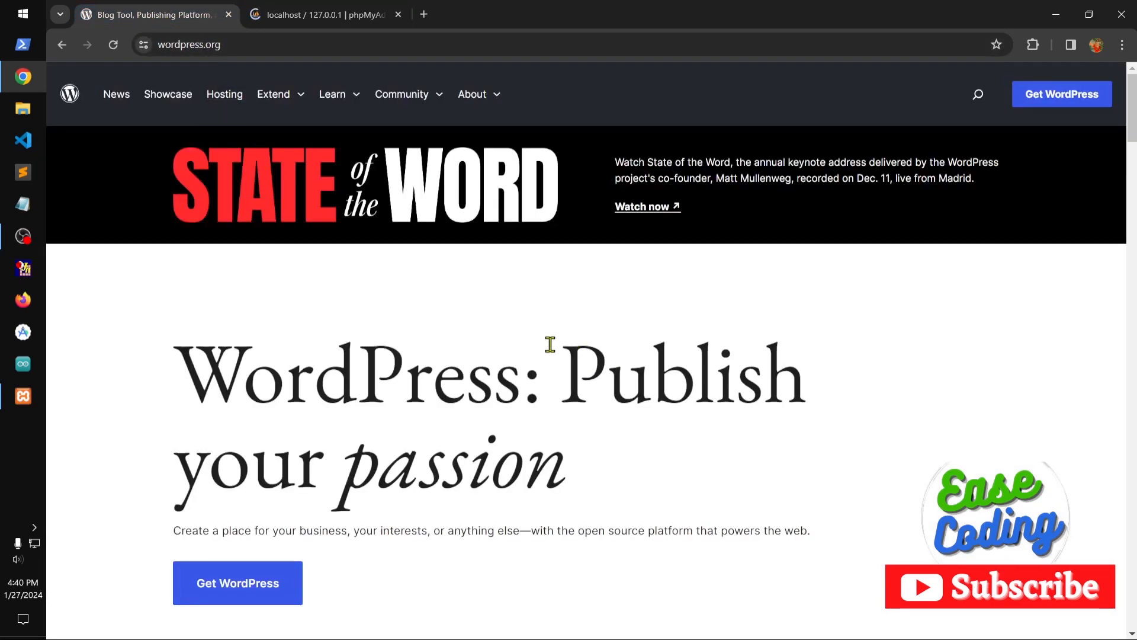
left_click(247, 43)
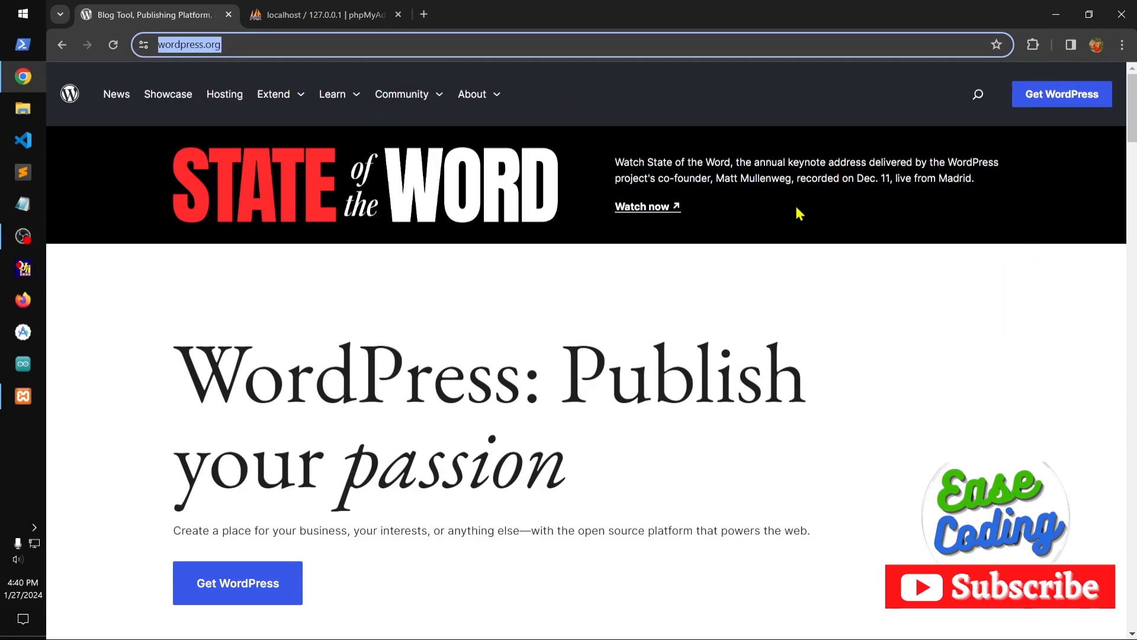
left_click(246, 43)
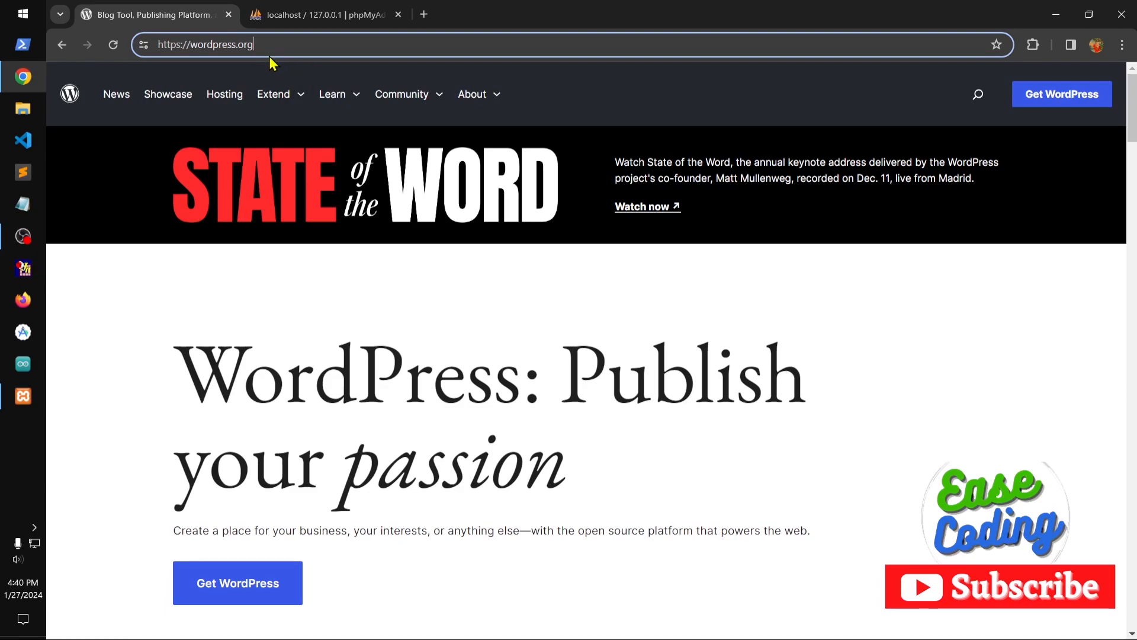
triple_click(207, 47)
key("ctrl+c")
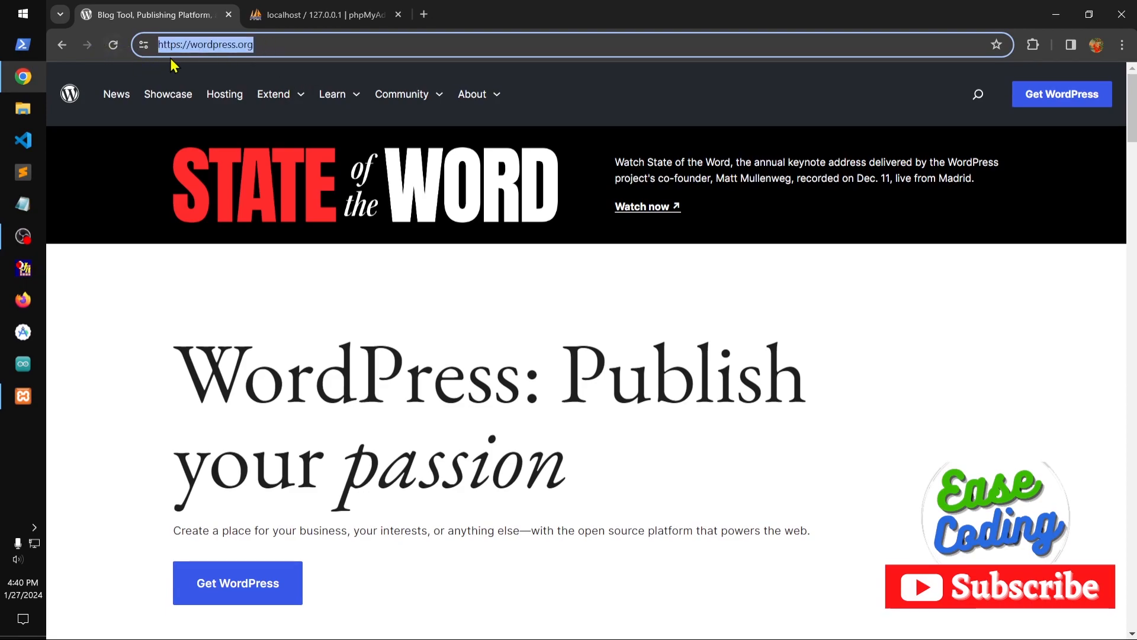
left_click(23, 203)
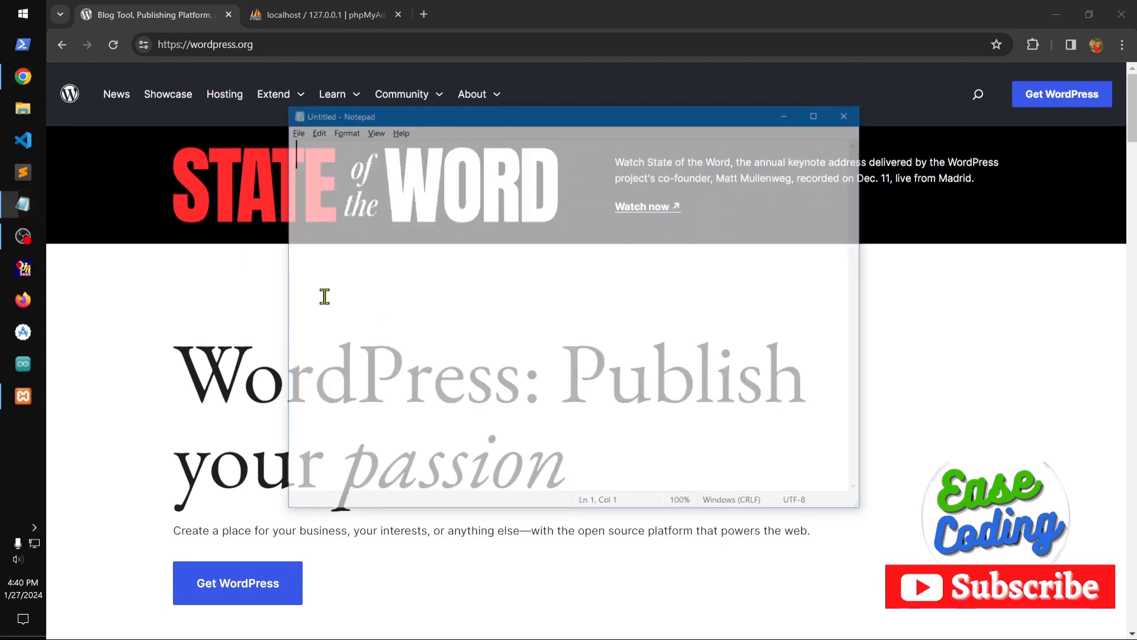
key("ctrl+v")
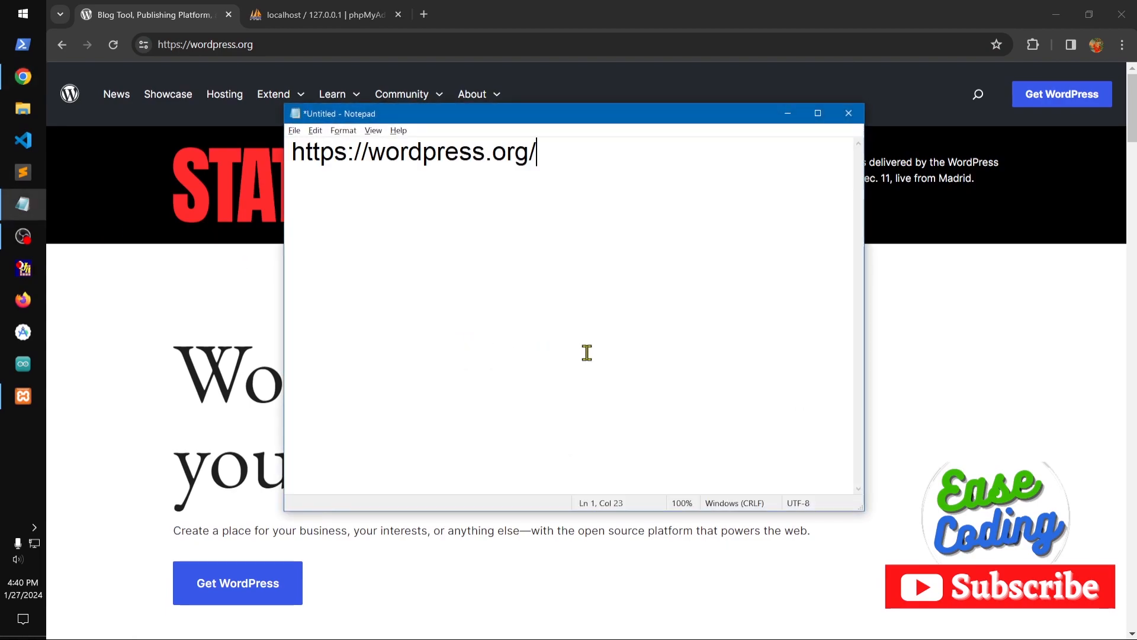
Return to the browser and open the Get WordPress page with the option to download and install it yourself.
left_click(230, 320)
left_click(1065, 101)
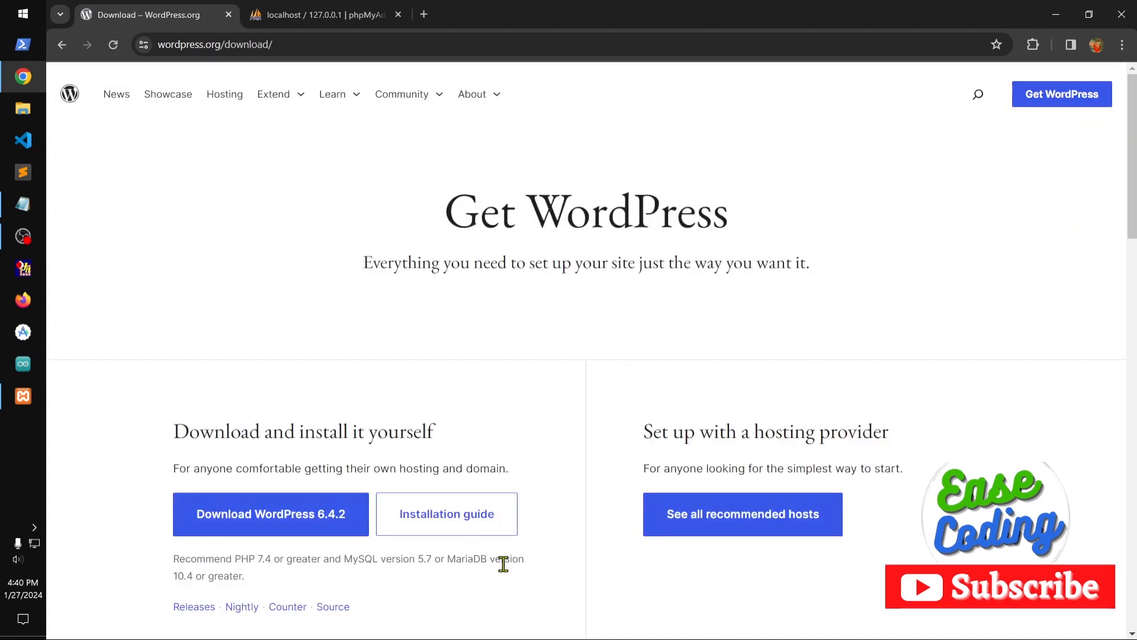
left_click_drag(208, 431, 507, 441)
left_click(544, 441)
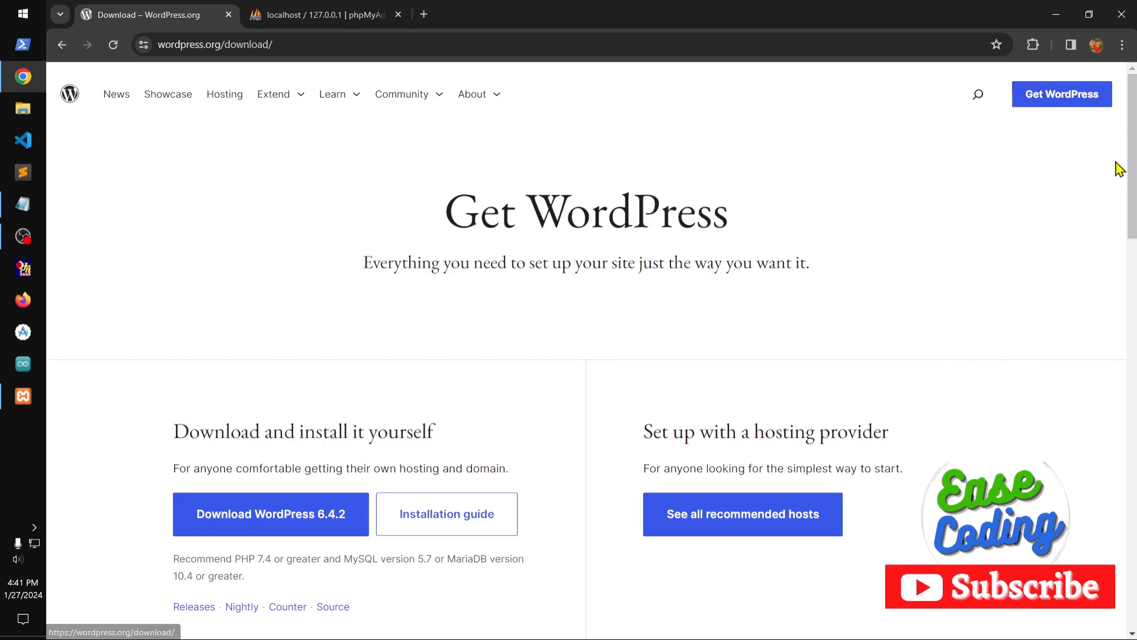
Review the recommended PHP and MySQL versions and download WordPress 6.4.2.
left_click_drag(1131, 187, 1131, 242)
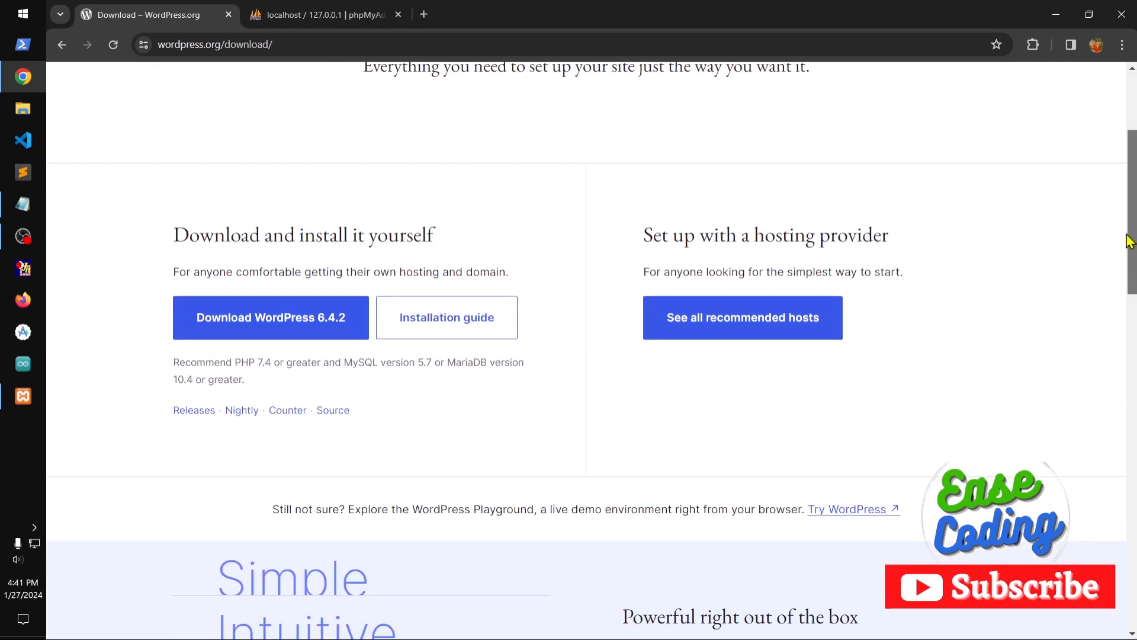
left_click_drag(234, 362, 540, 373)
left_click(528, 420)
left_click(276, 325)
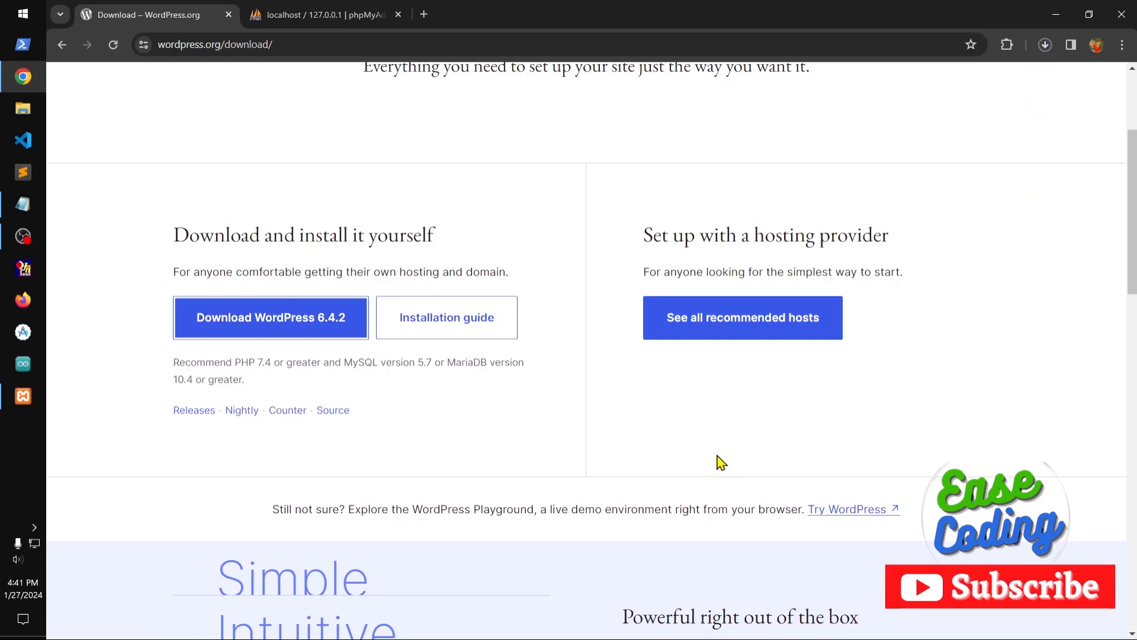
Look through the rest of the download page and check the progress of wordpress-6.4.2.zip in the download history.
scroll(610, 431, "down", 8)
scroll(611, 426, "down", 5)
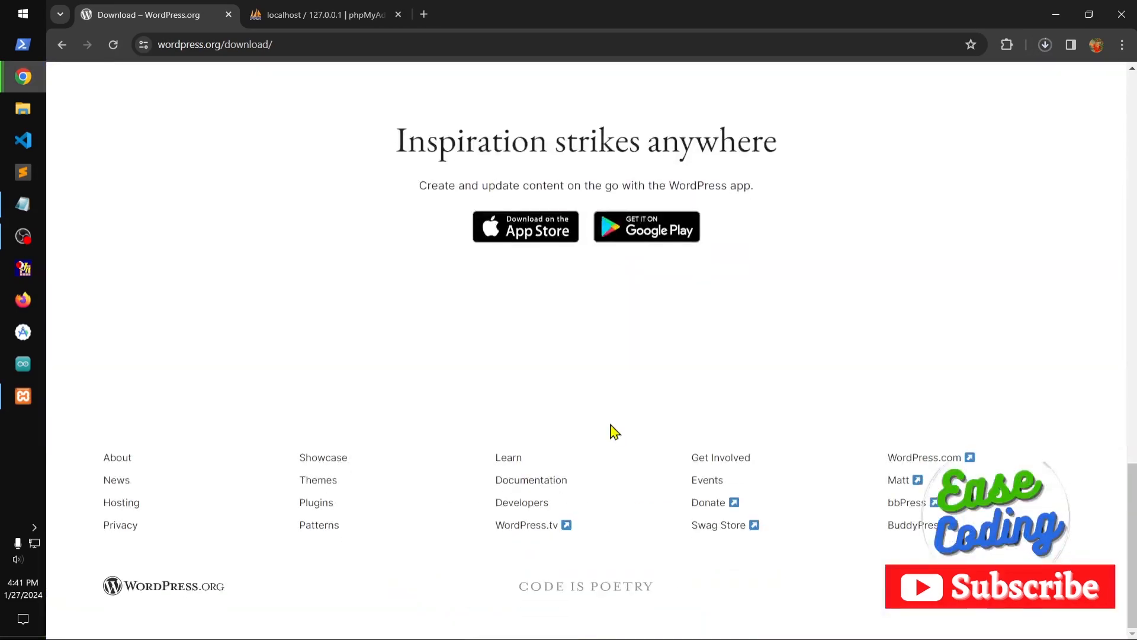
scroll(611, 425, "up", 15)
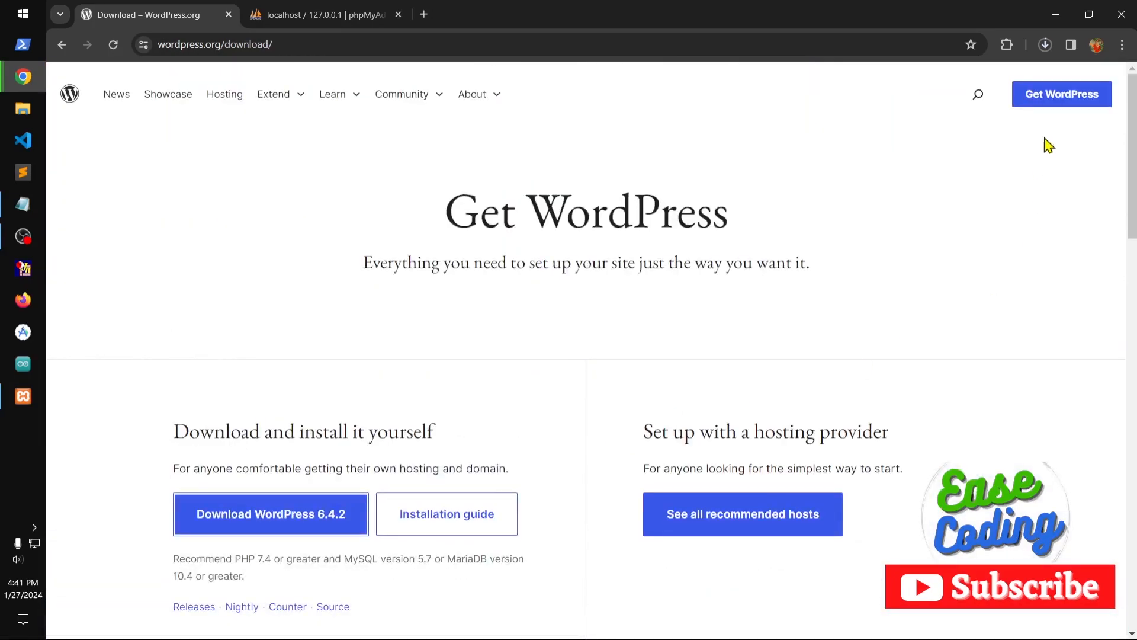
left_click(1045, 45)
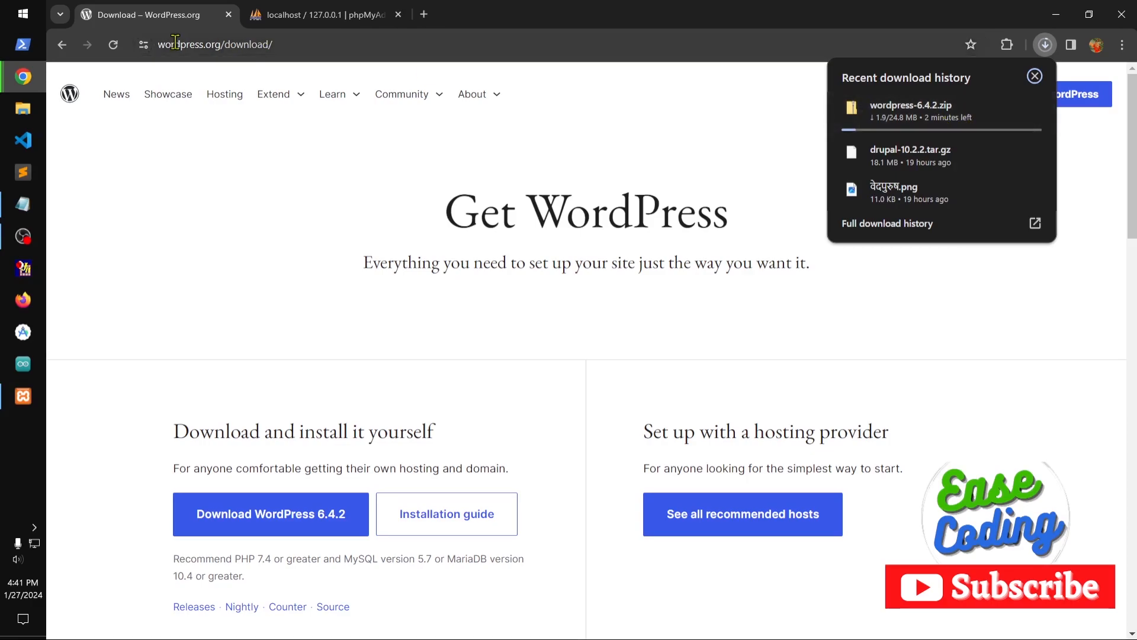
Switch to the phpMyAdmin page, then bring up the XAMPP Control Panel and close its window.
left_click(282, 20)
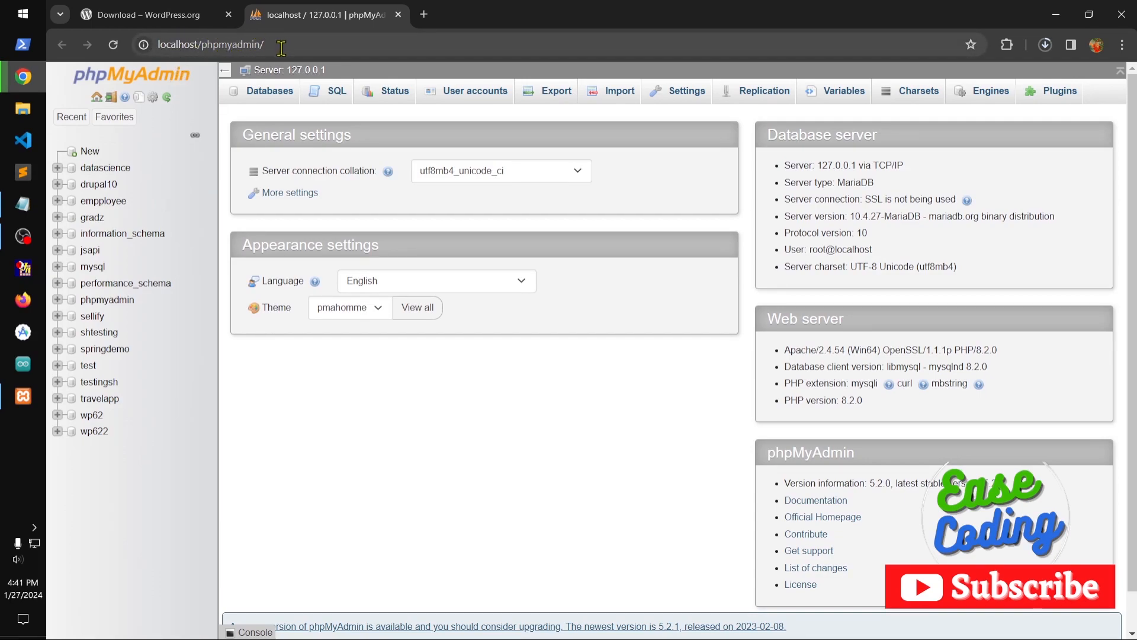
left_click(23, 395)
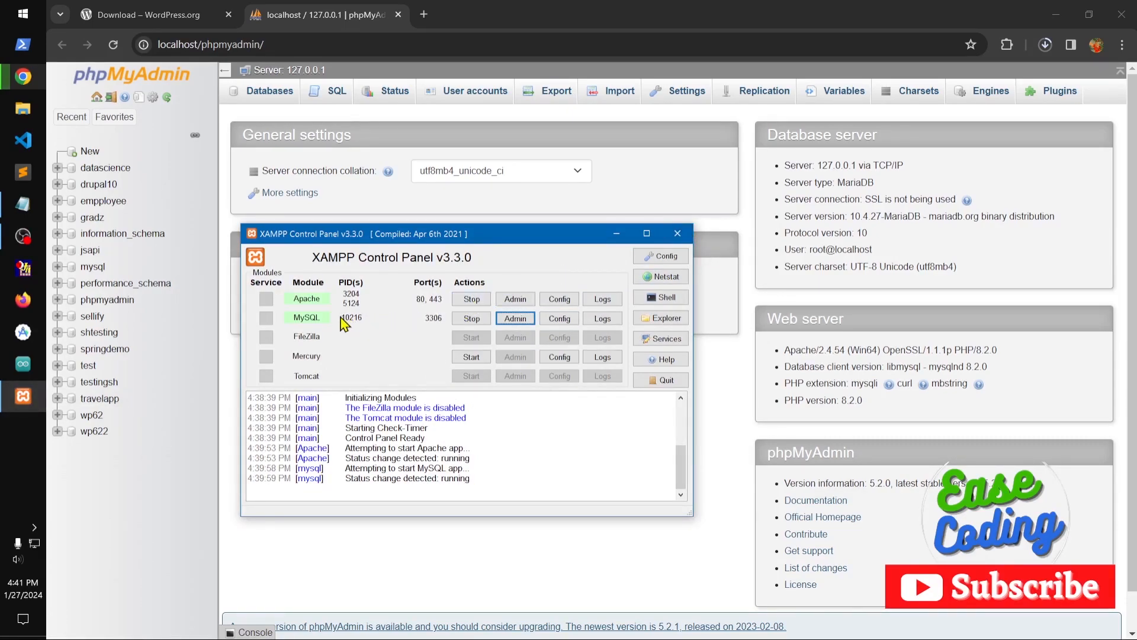
left_click(677, 234)
Start a new database in phpMyAdmin and enter wp64 as its name.
left_click(86, 153)
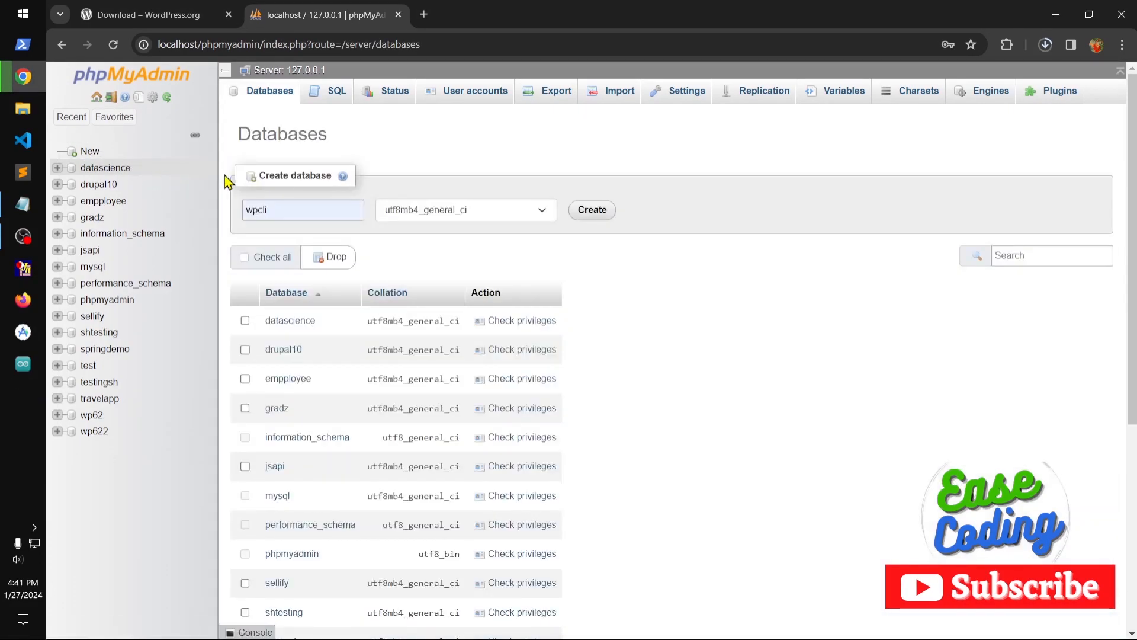
left_click_drag(310, 209, 237, 214)
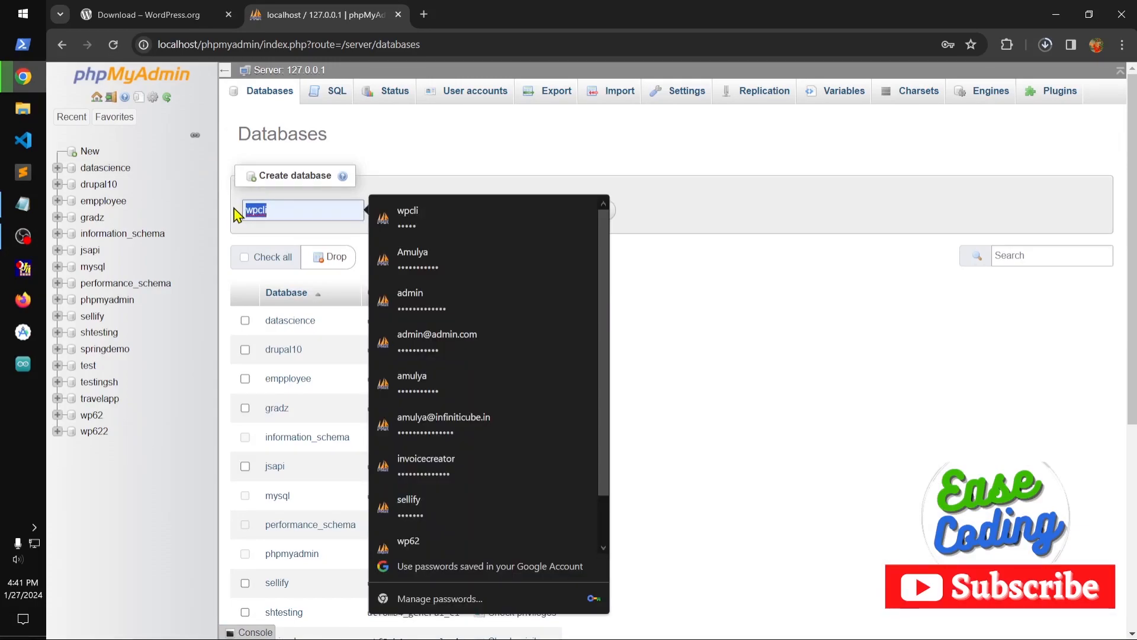
type("wp")
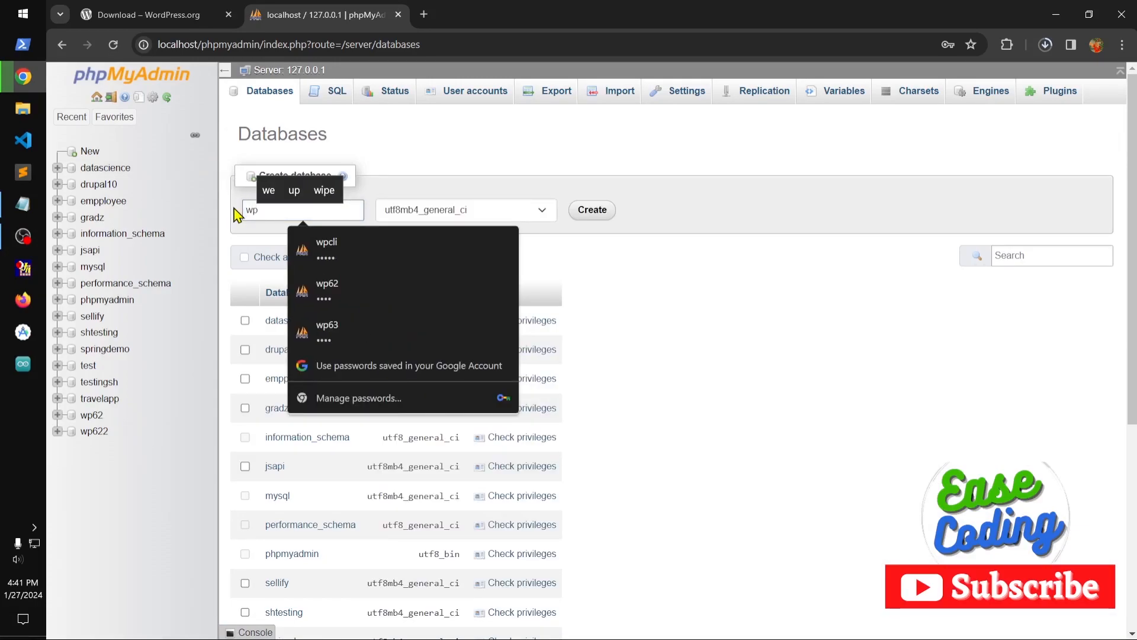
type("64")
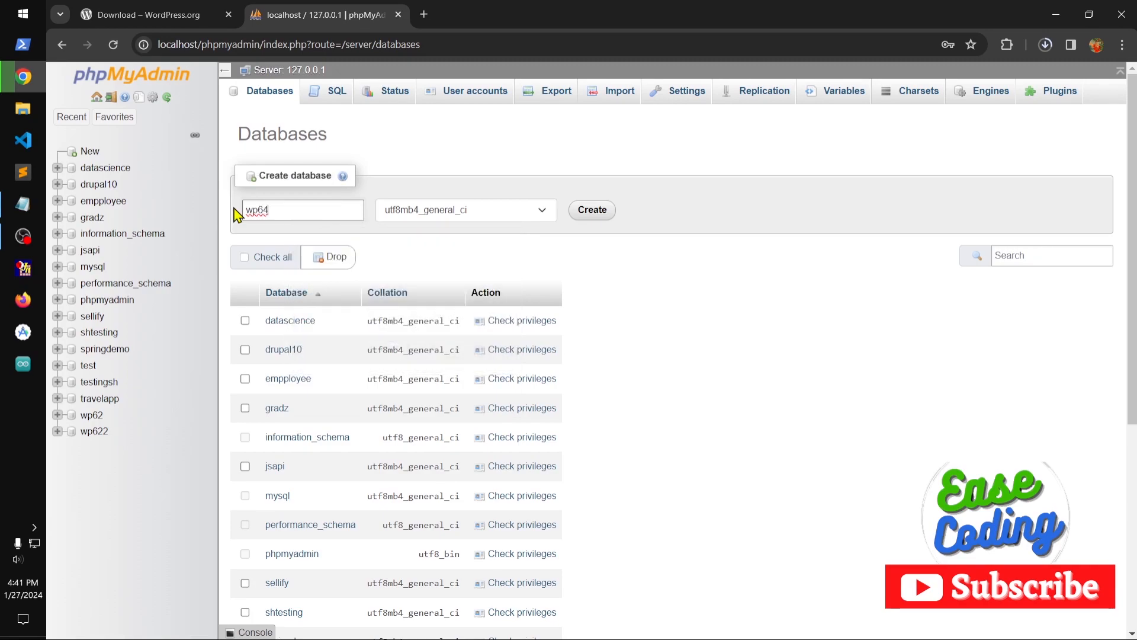
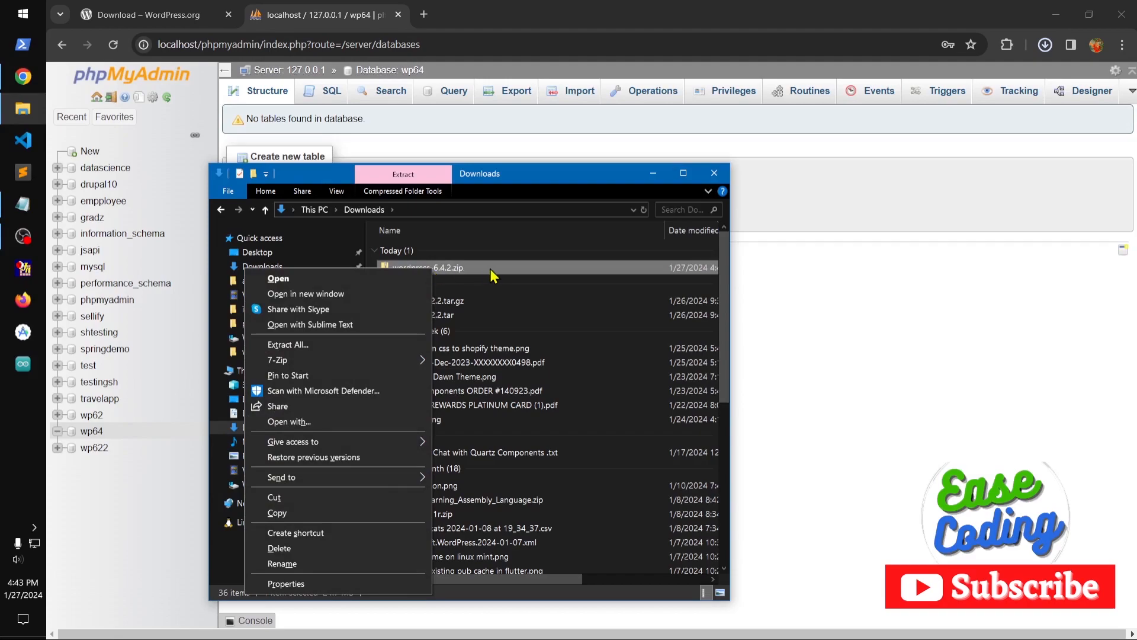
Extract wordpress-6.4.2.zip with 7-Zip into its own wordpress-6.4.2 folder in Downloads.
right_click(470, 268)
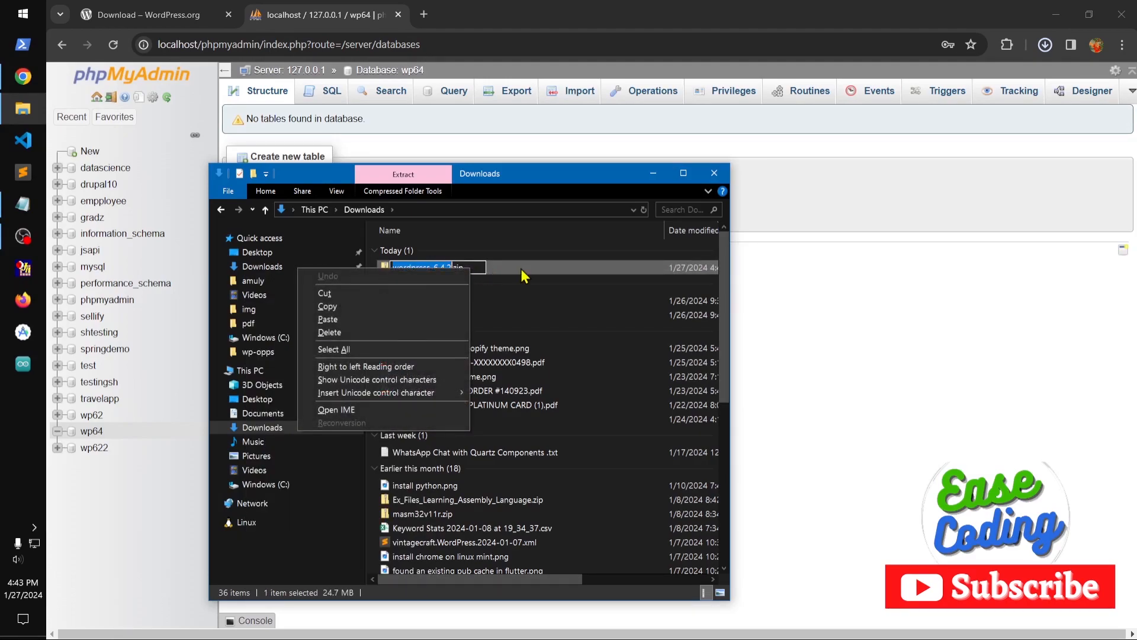
left_click(496, 266)
right_click(487, 267)
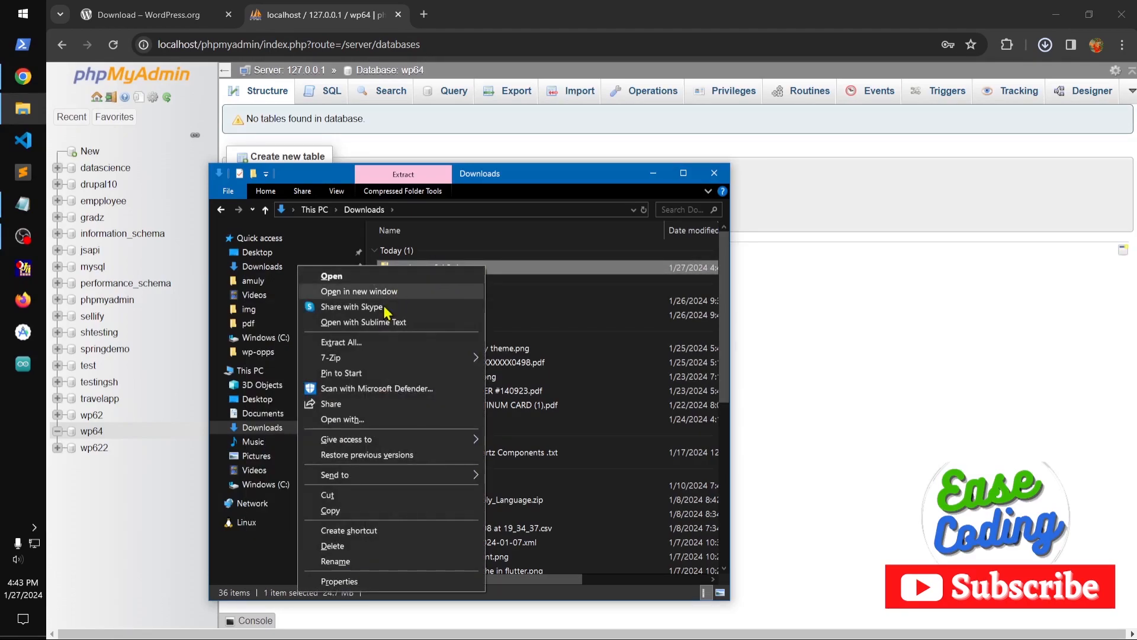
mouse_move(380, 360)
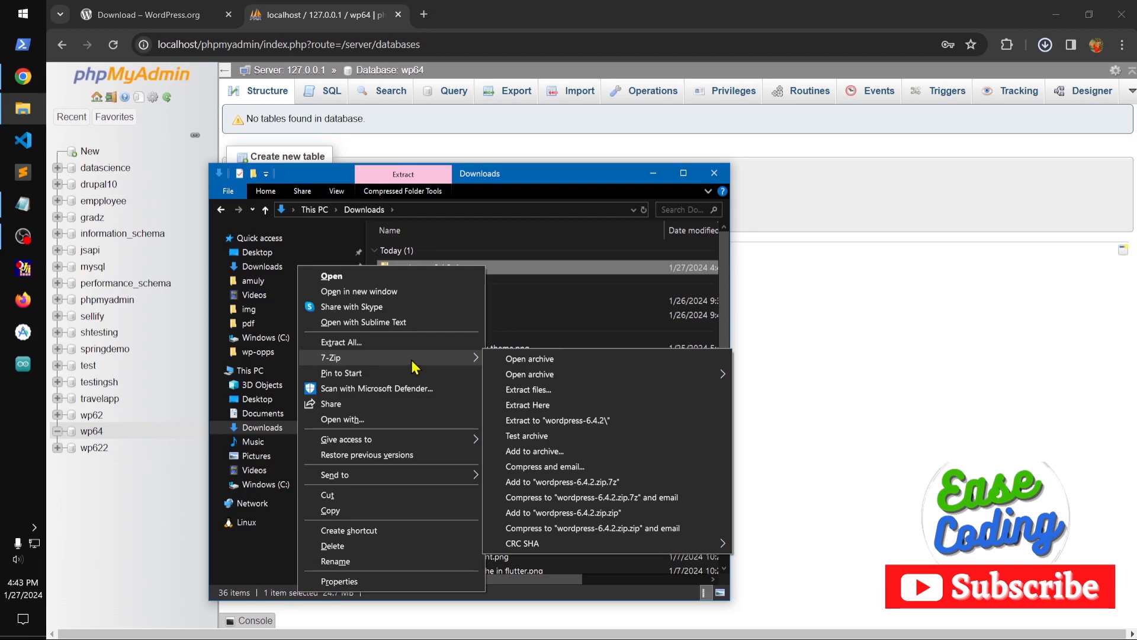
left_click(546, 422)
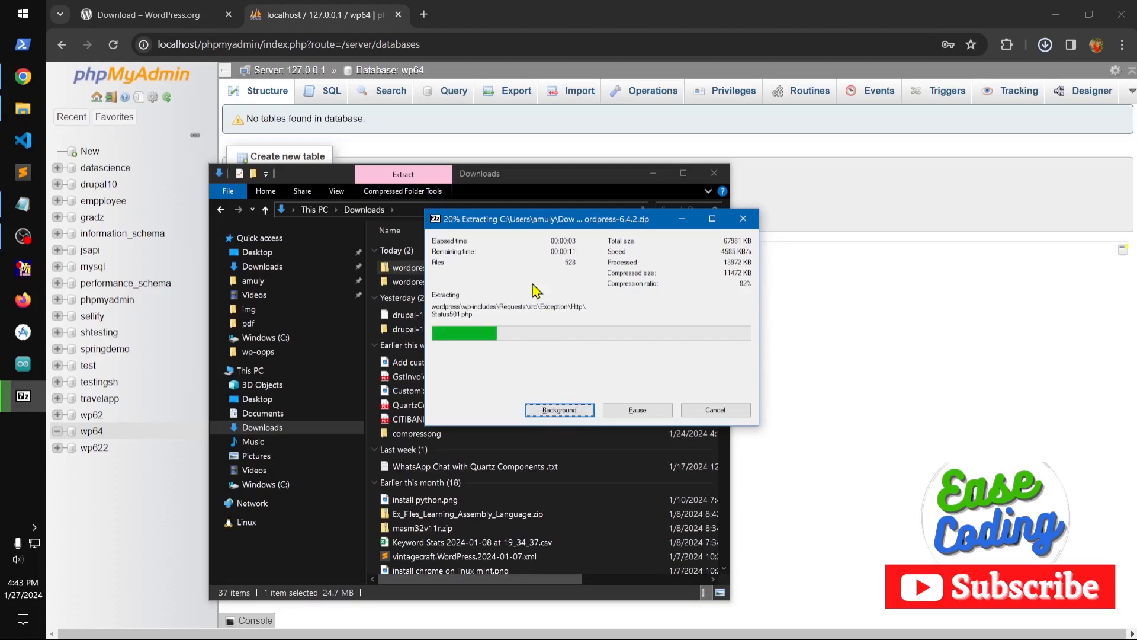
Search the web for 7zip in a new browser tab and close that tab.
left_click(426, 15)
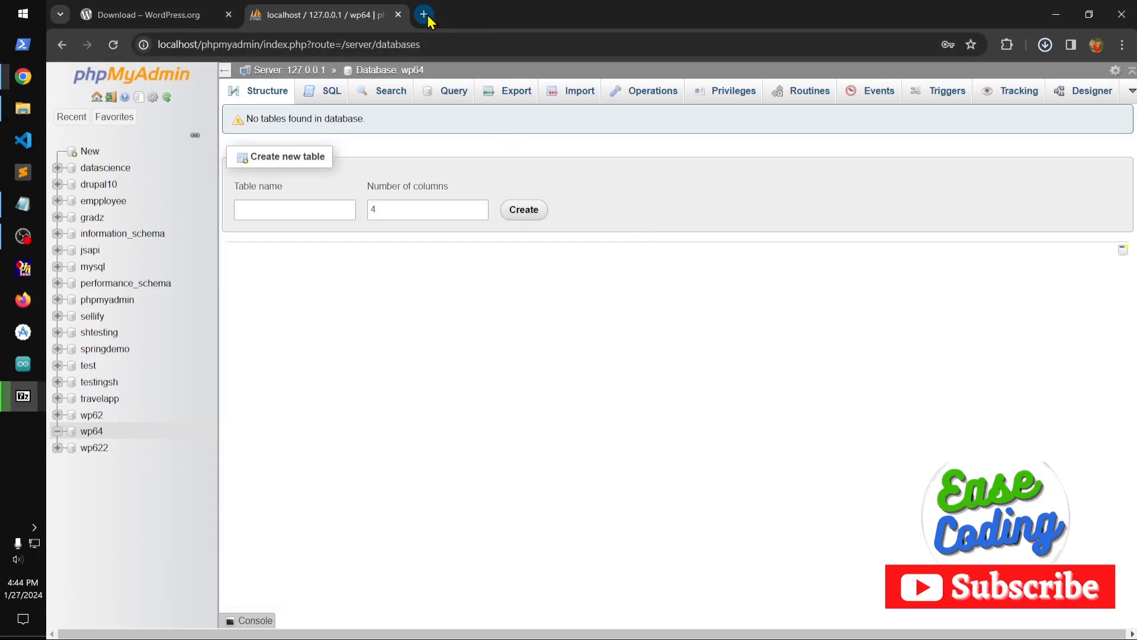
left_click(456, 53)
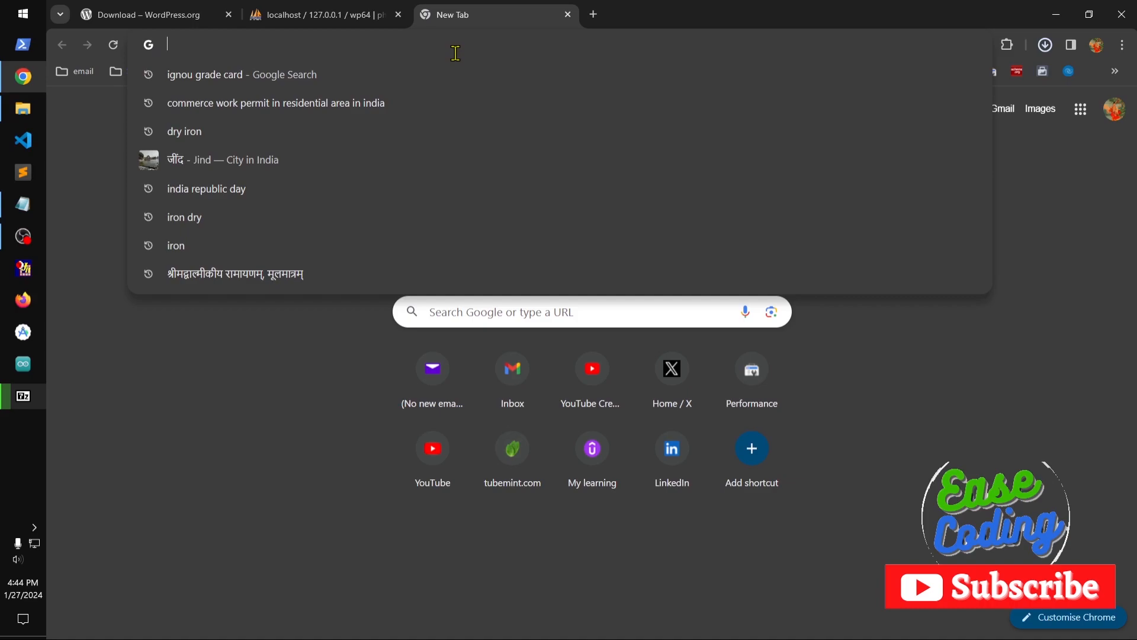
type("7zip")
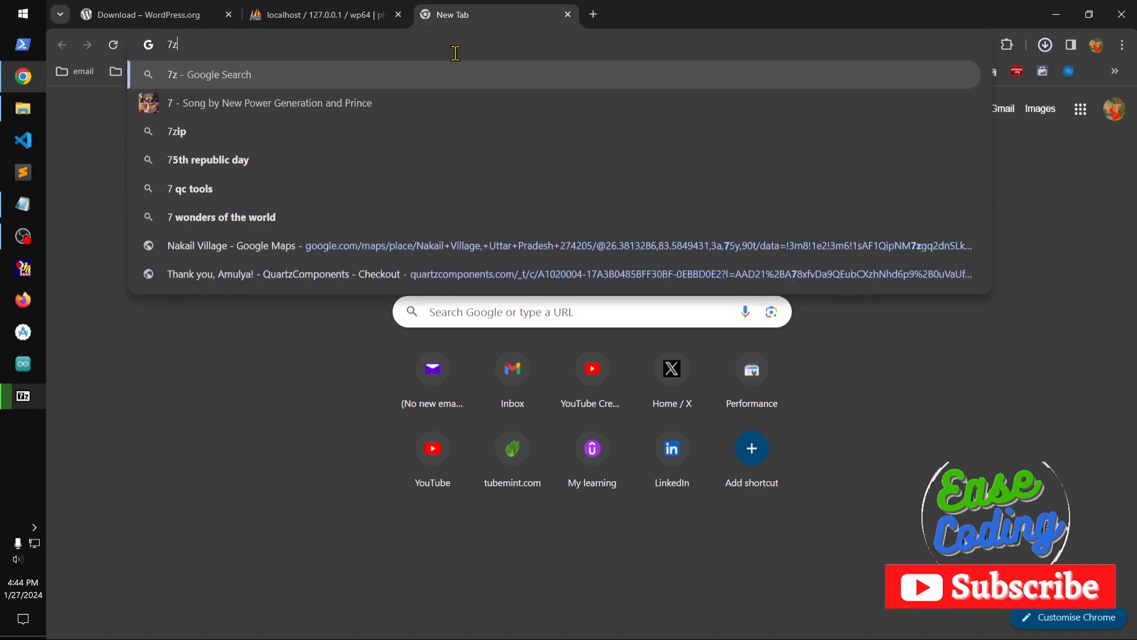
key("Return")
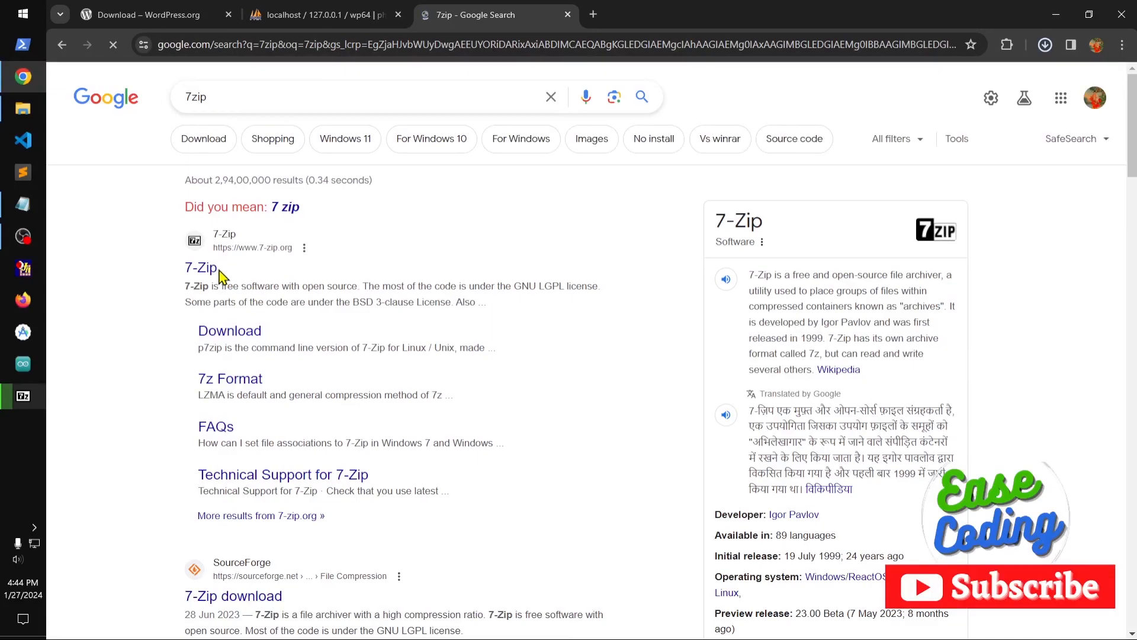
left_click(568, 15)
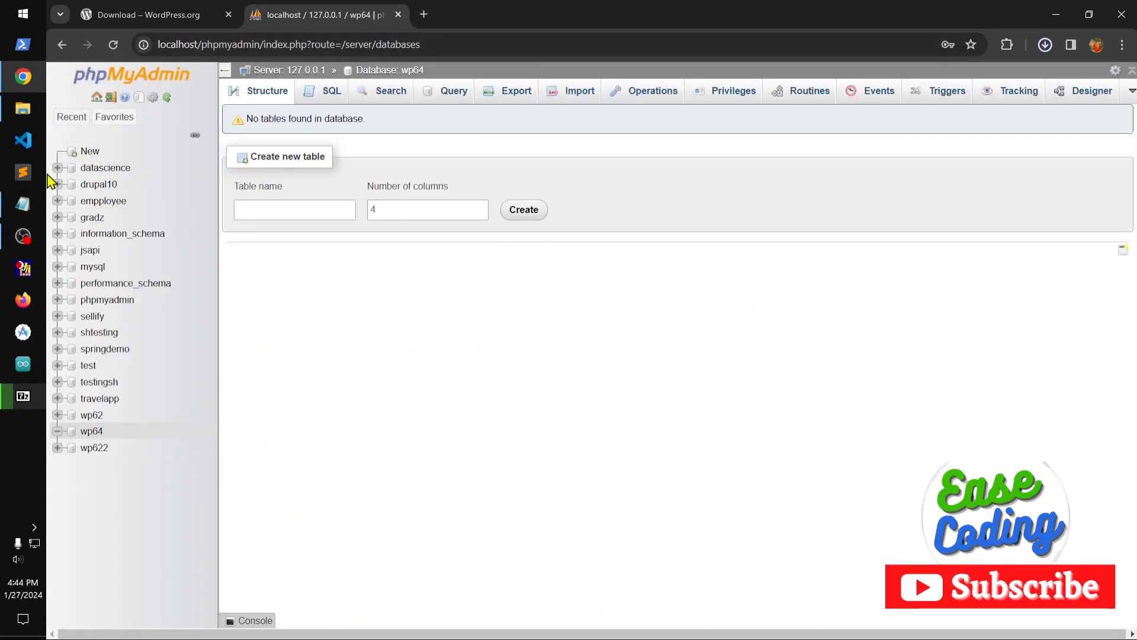
Check the 7-Zip extraction progress and arrange its window with the Downloads window so both are in view.
left_click(22, 395)
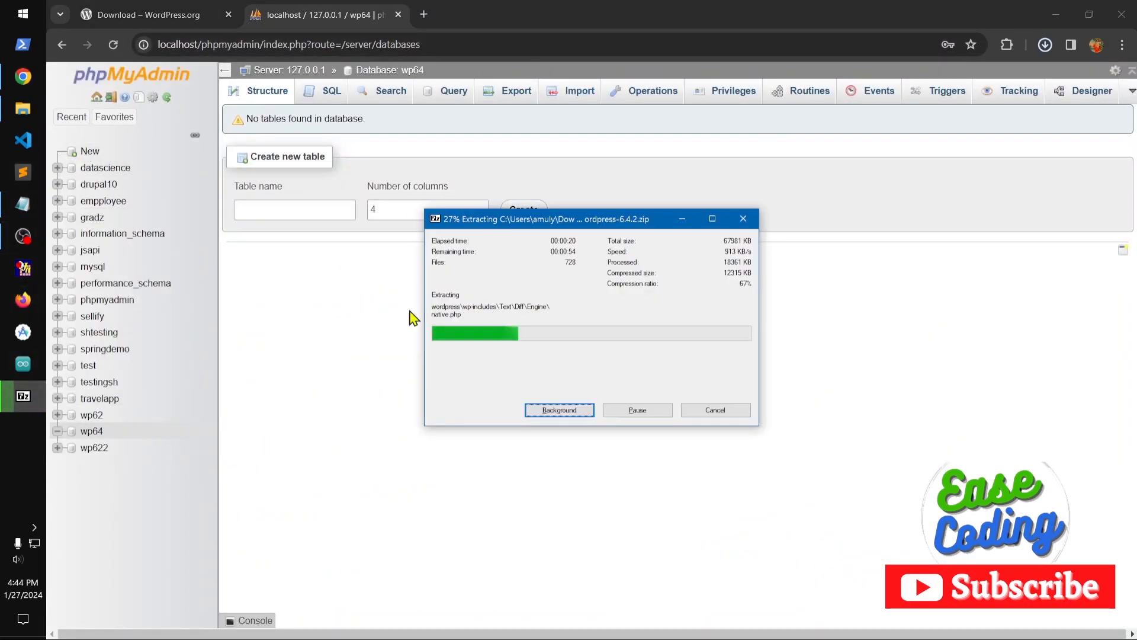
left_click(22, 109)
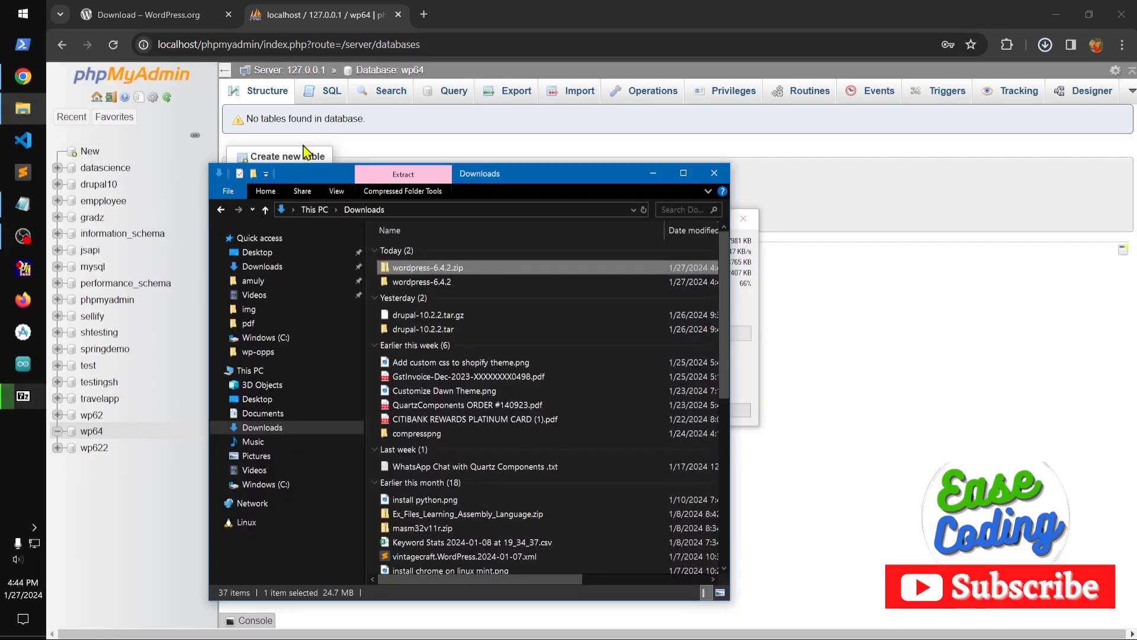
left_click_drag(546, 173, 503, 171)
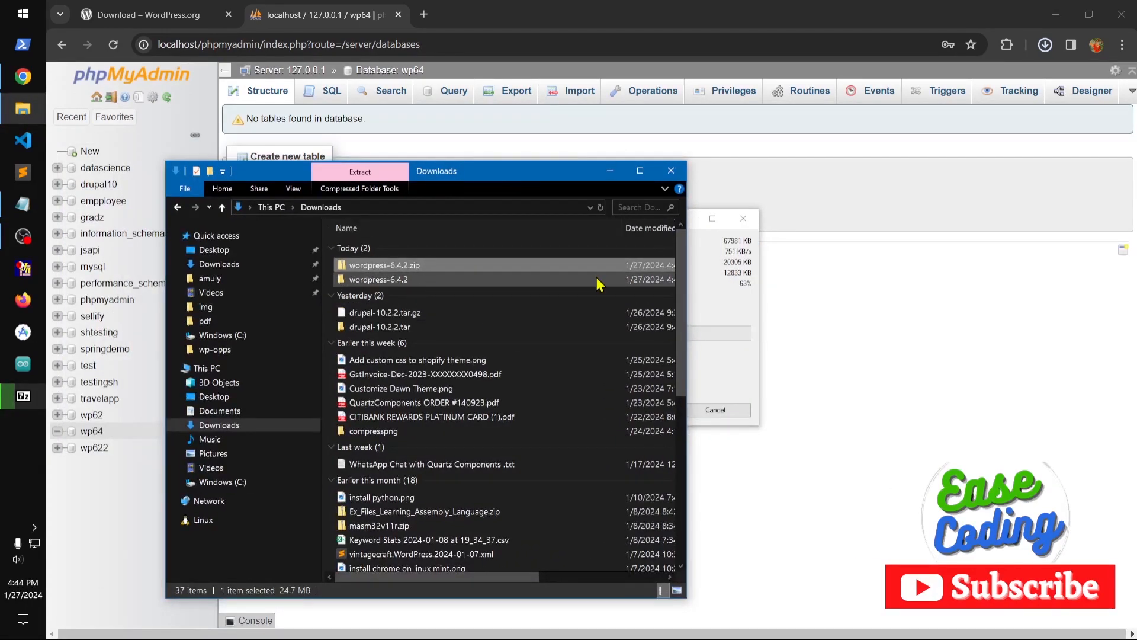
left_click(719, 312)
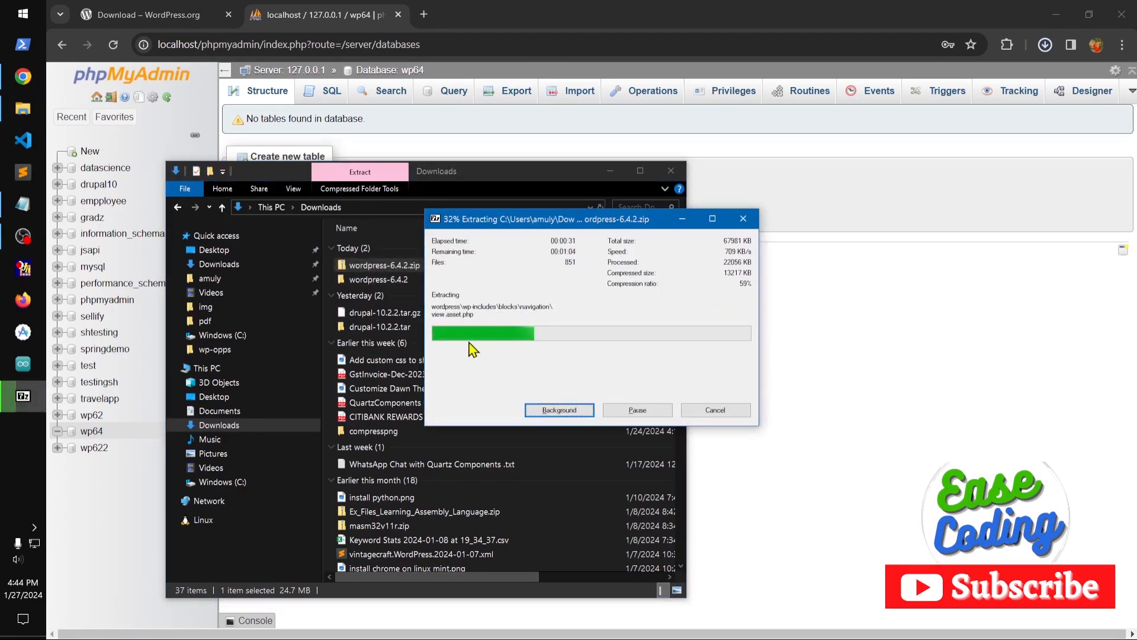
left_click_drag(496, 225, 435, 328)
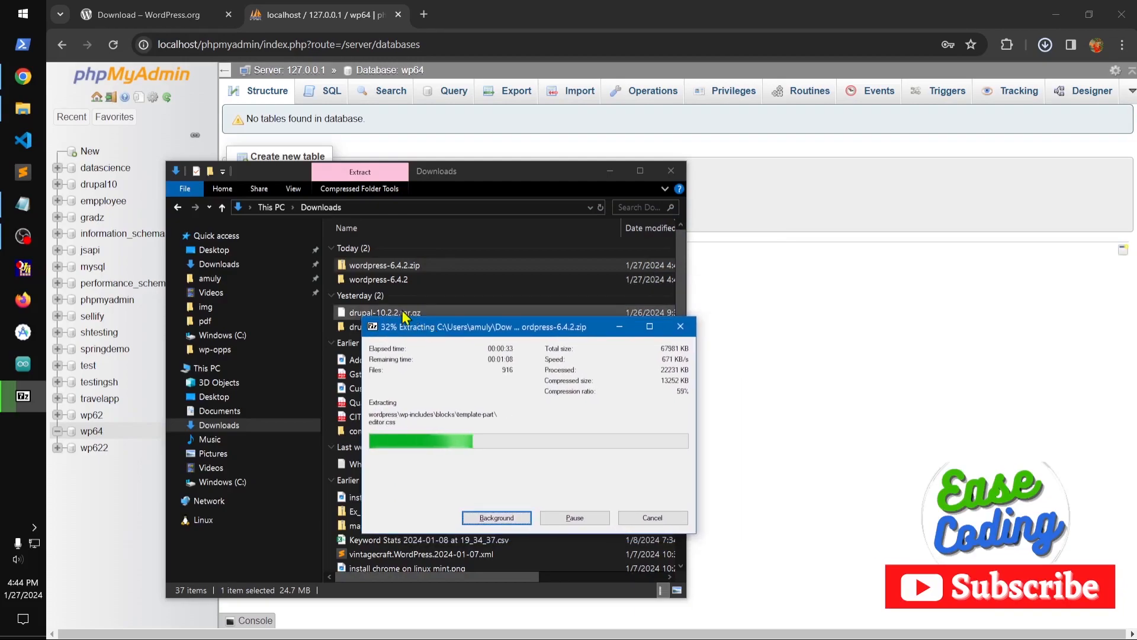
Look inside the wordpress-6.4.2 folder and its wordpress subfolder, and return to Downloads.
left_click(368, 281)
double_click(369, 282)
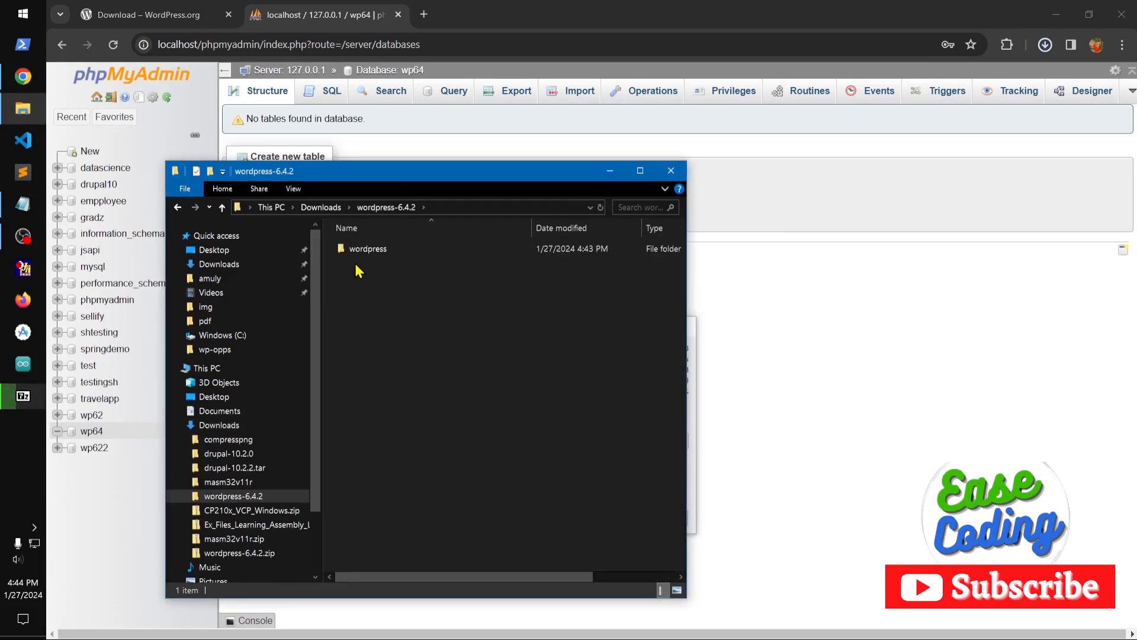
left_click(177, 207)
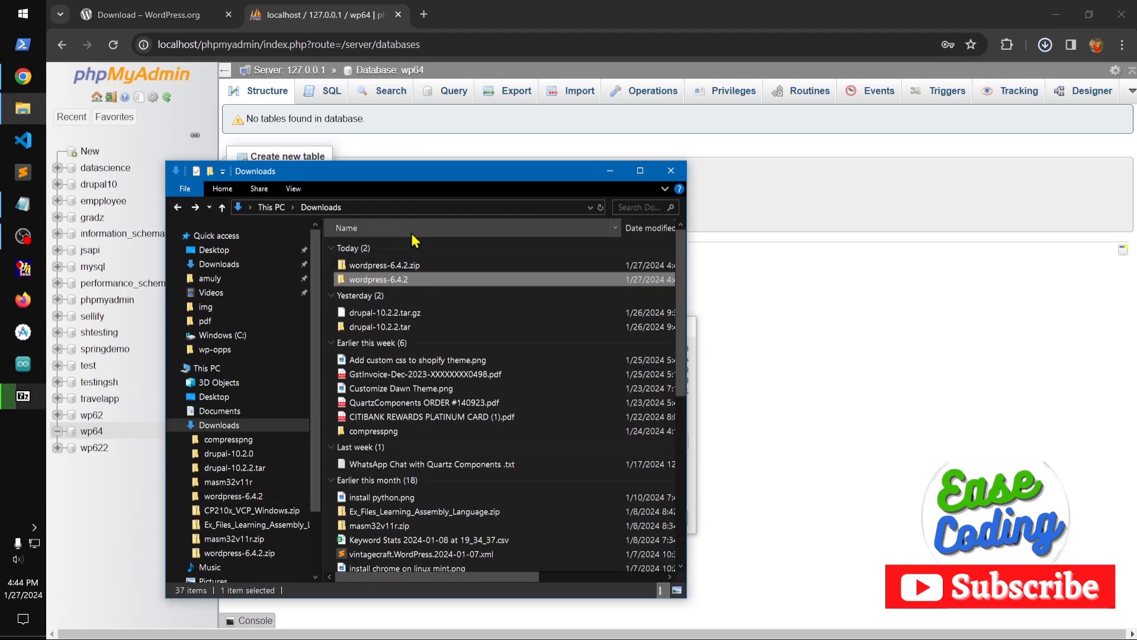
double_click(419, 278)
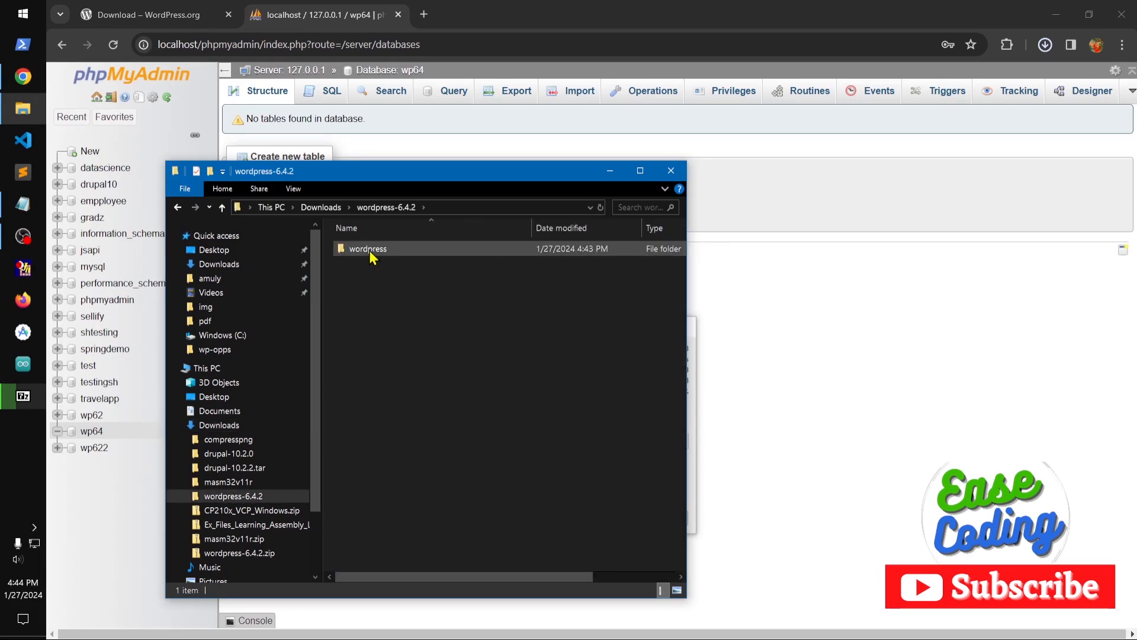
double_click(369, 250)
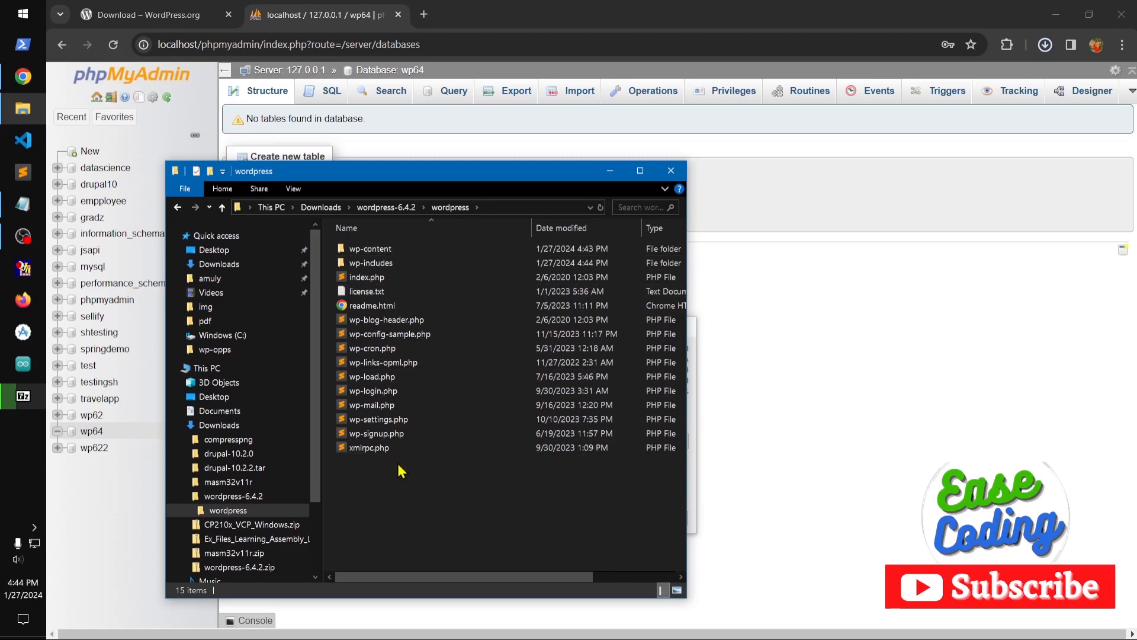
left_click(178, 208)
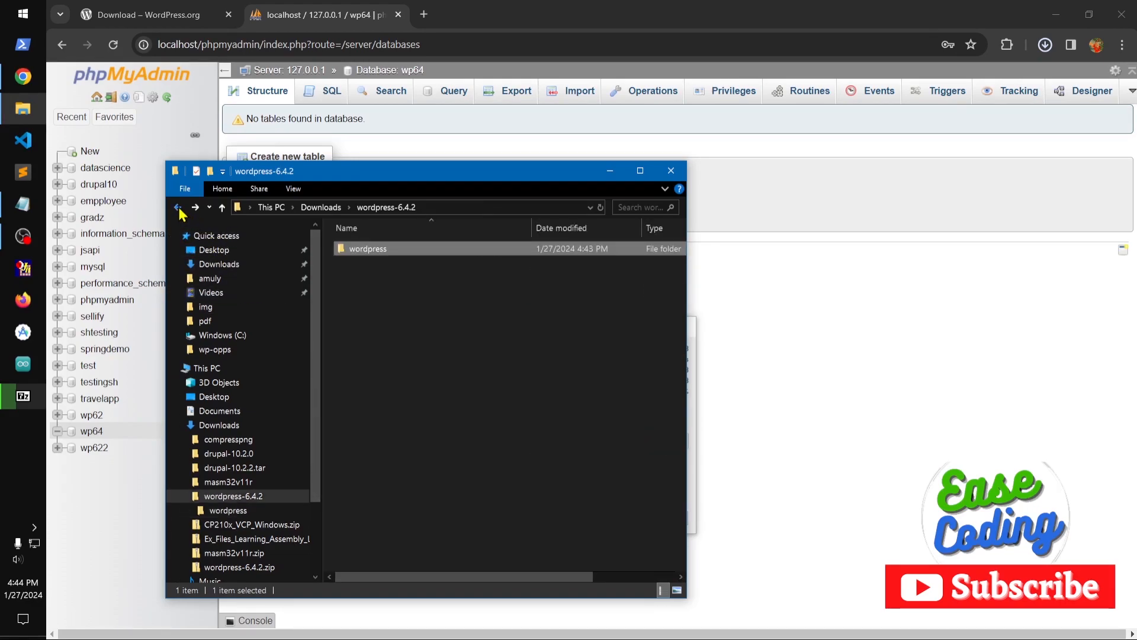
left_click(178, 208)
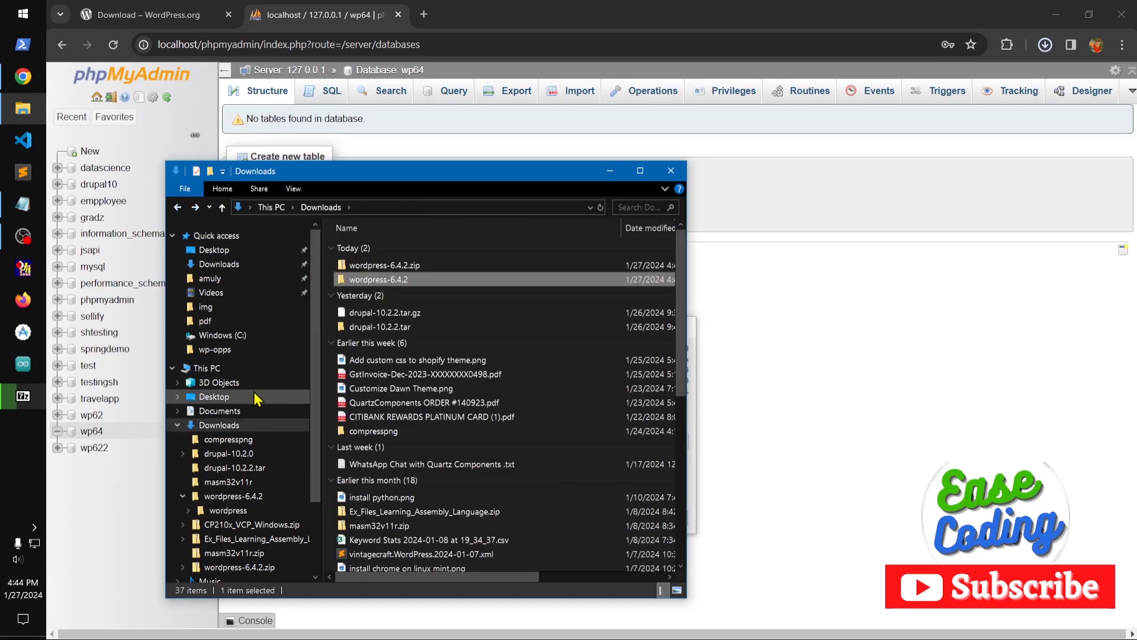
Browse to the htdocs folder inside xampp on the C: drive.
left_click(240, 370)
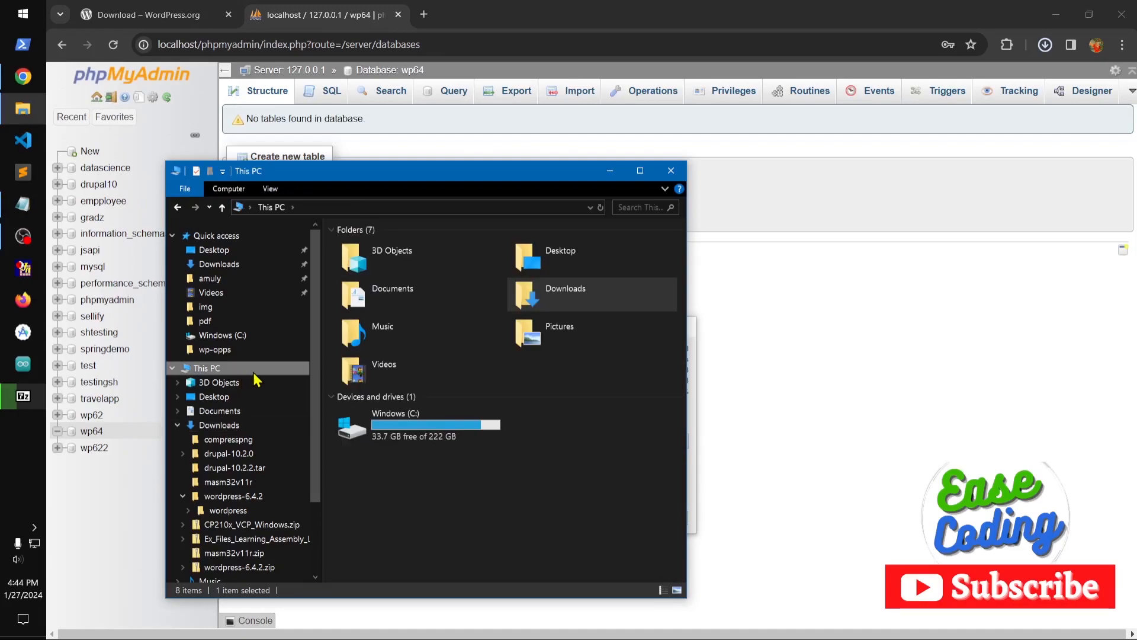
double_click(451, 436)
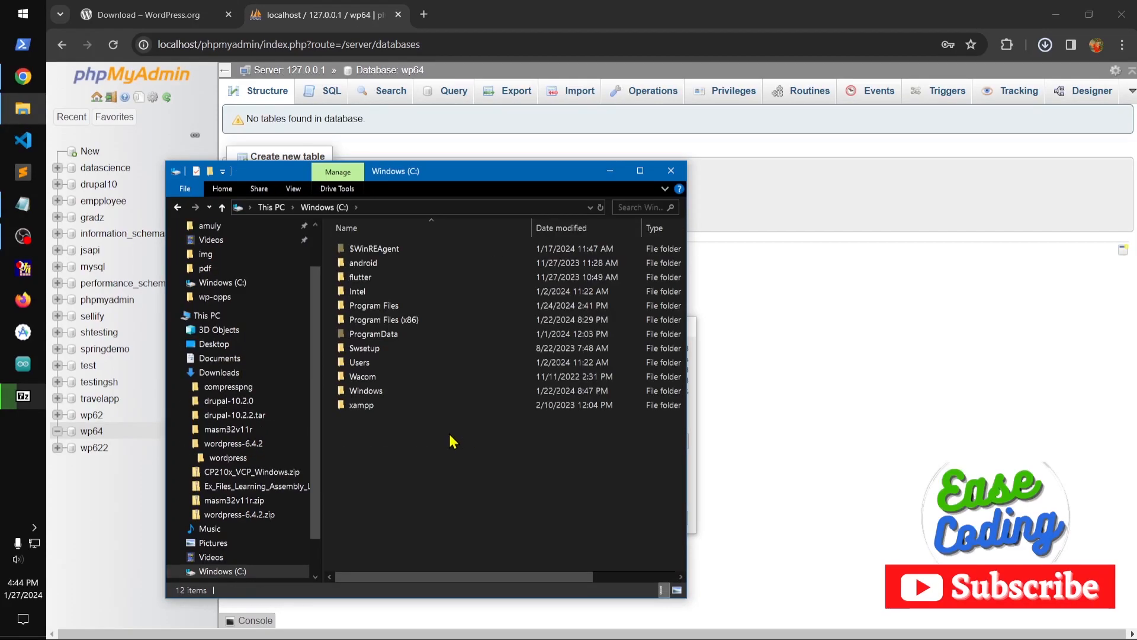
double_click(390, 409)
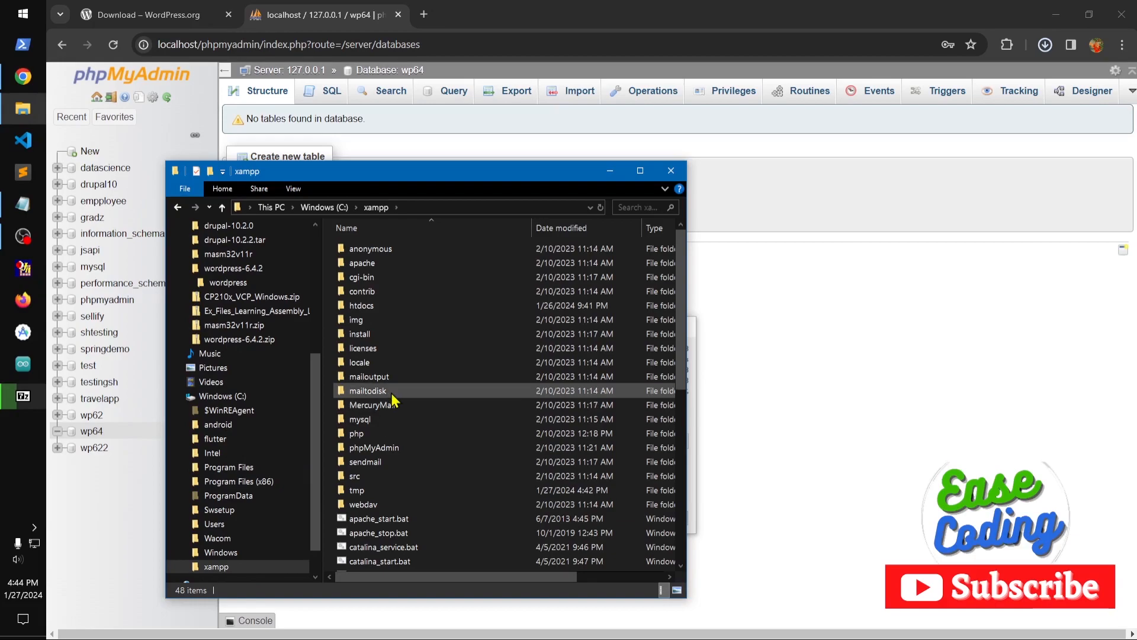
double_click(373, 306)
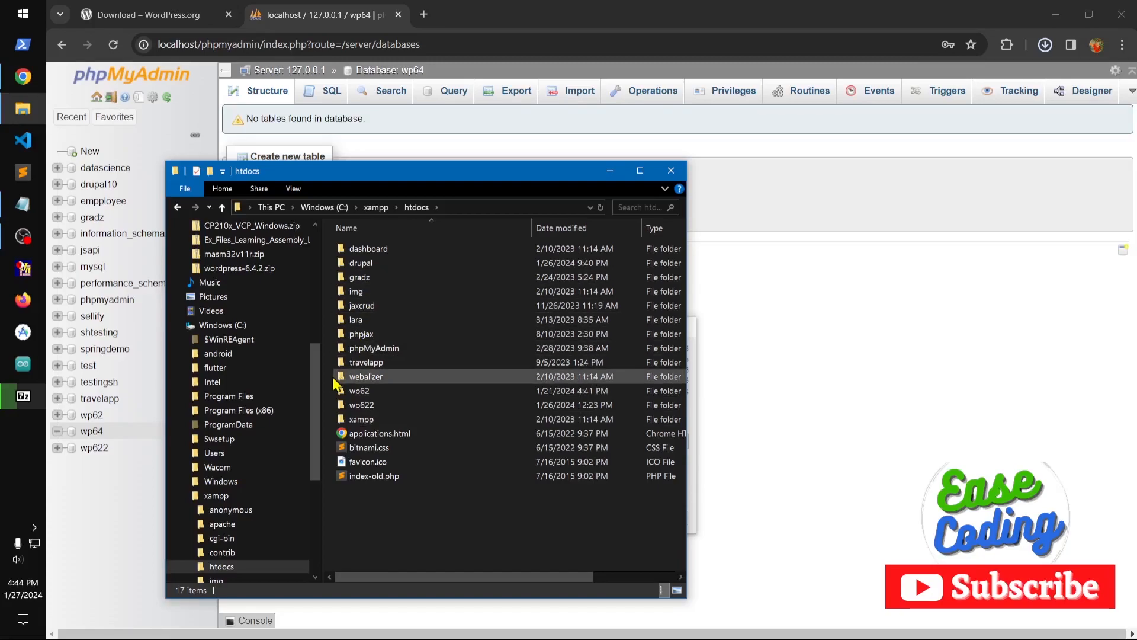
Return to Downloads and open the wordpress-6.4.2 folder.
left_click_drag(315, 388, 311, 250)
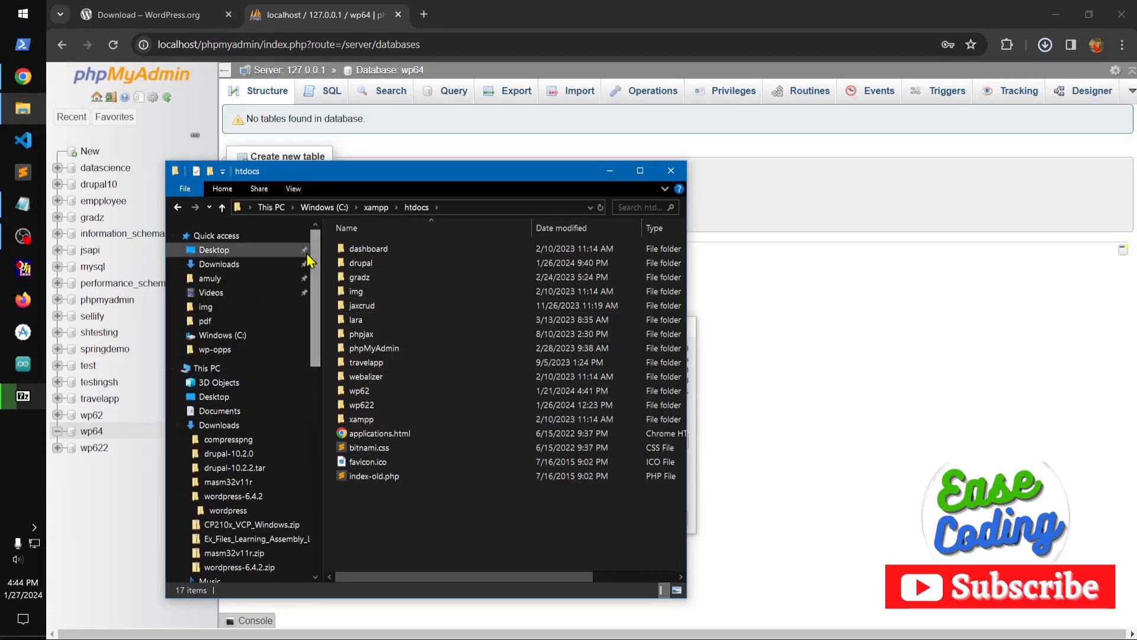
left_click(255, 265)
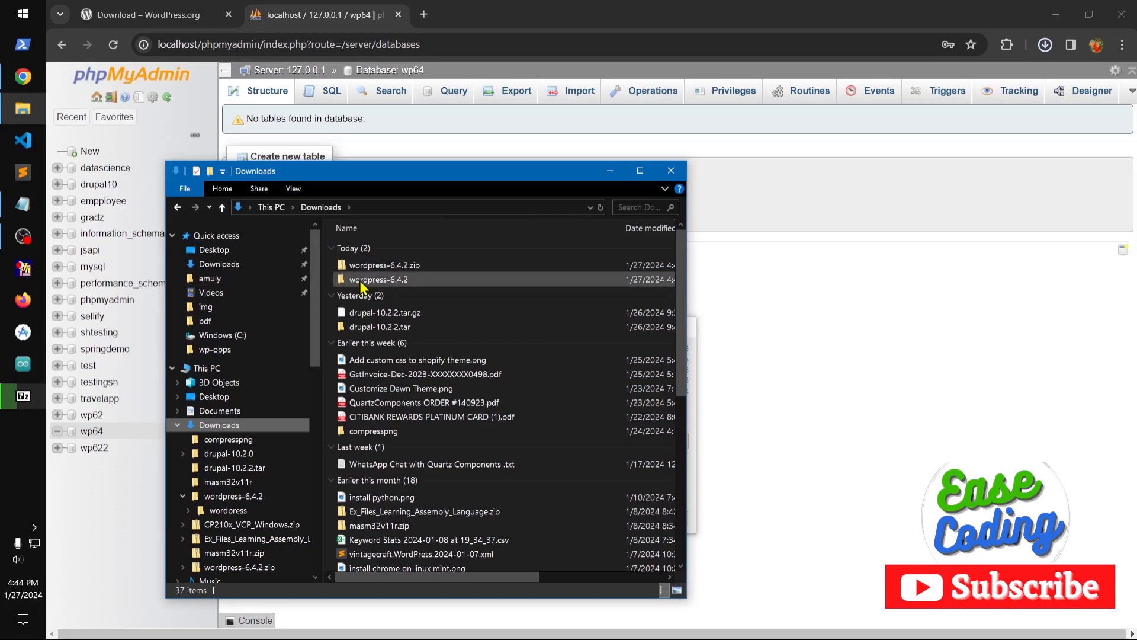
double_click(393, 279)
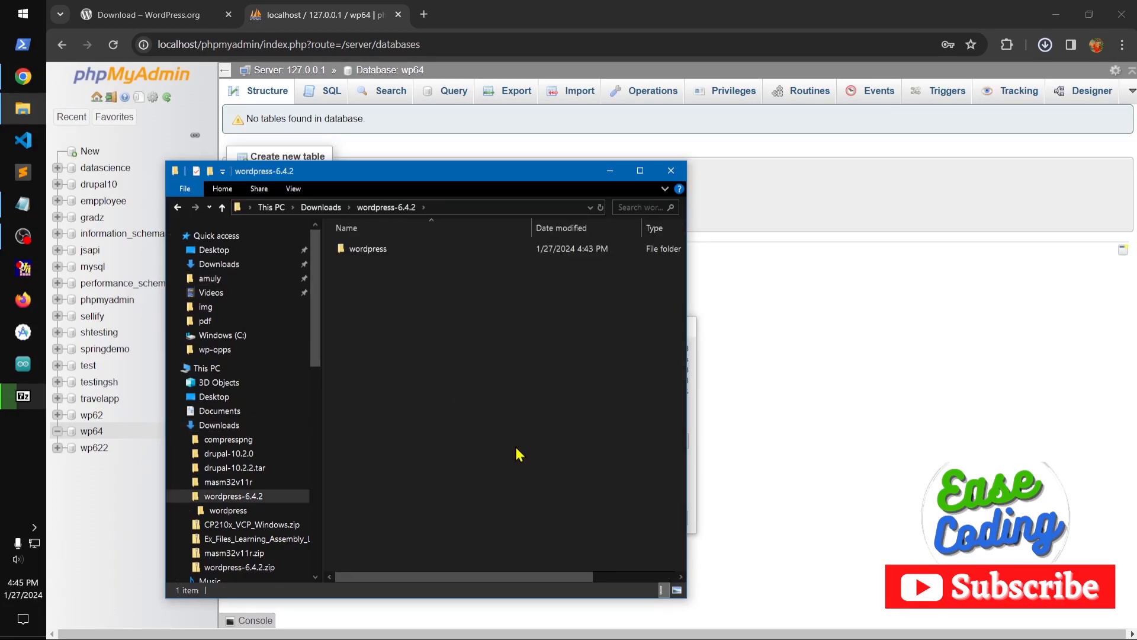
Monitor the 7-Zip extraction, rearranging its progress window and the Downloads window over the WordPress download page.
left_click(22, 395)
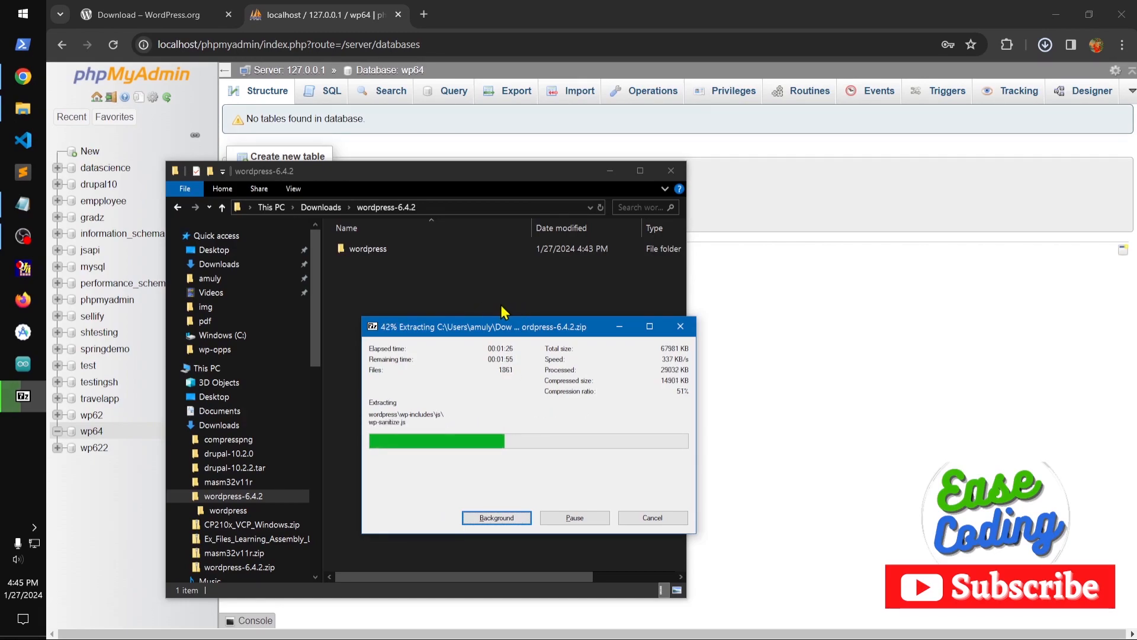
key("super+1")
left_click(889, 129)
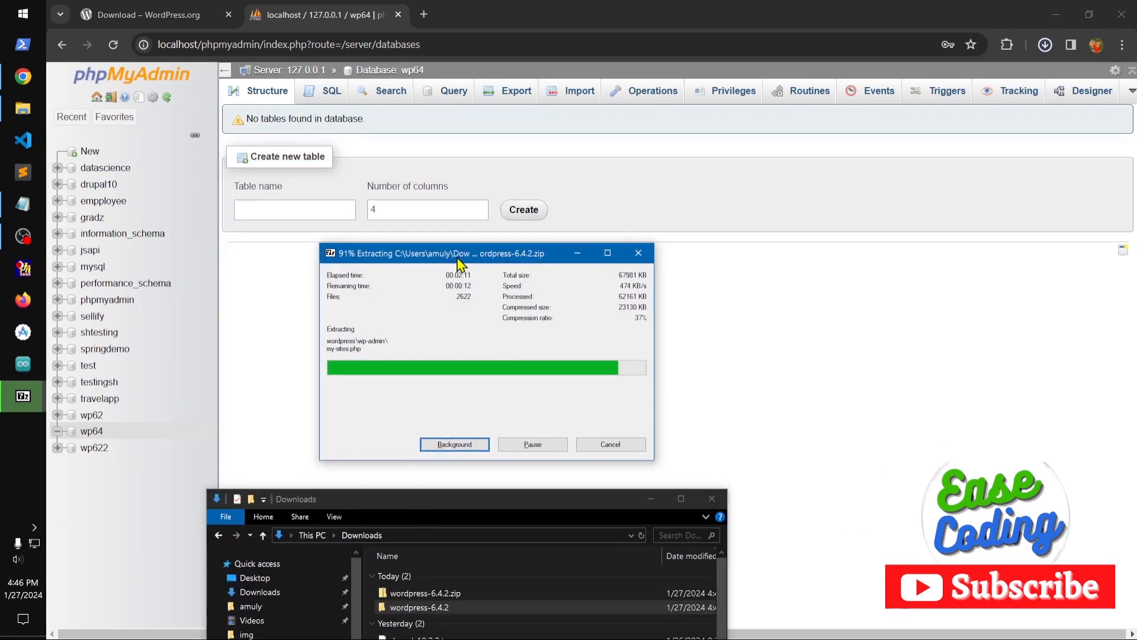
left_click_drag(444, 501, 453, 290)
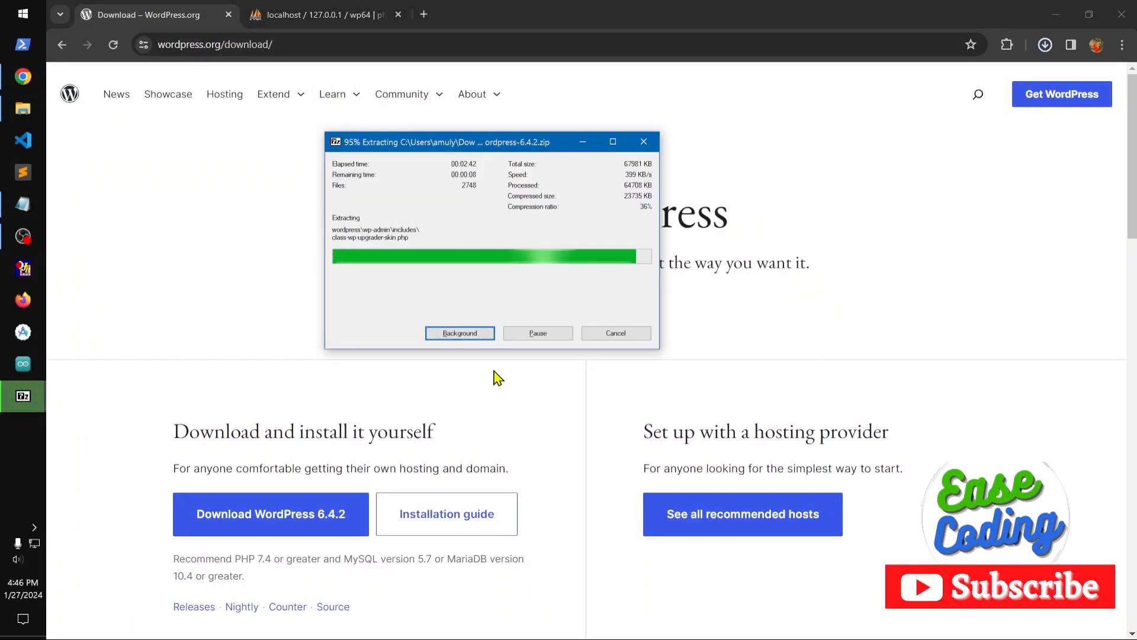
left_click_drag(401, 146, 429, 177)
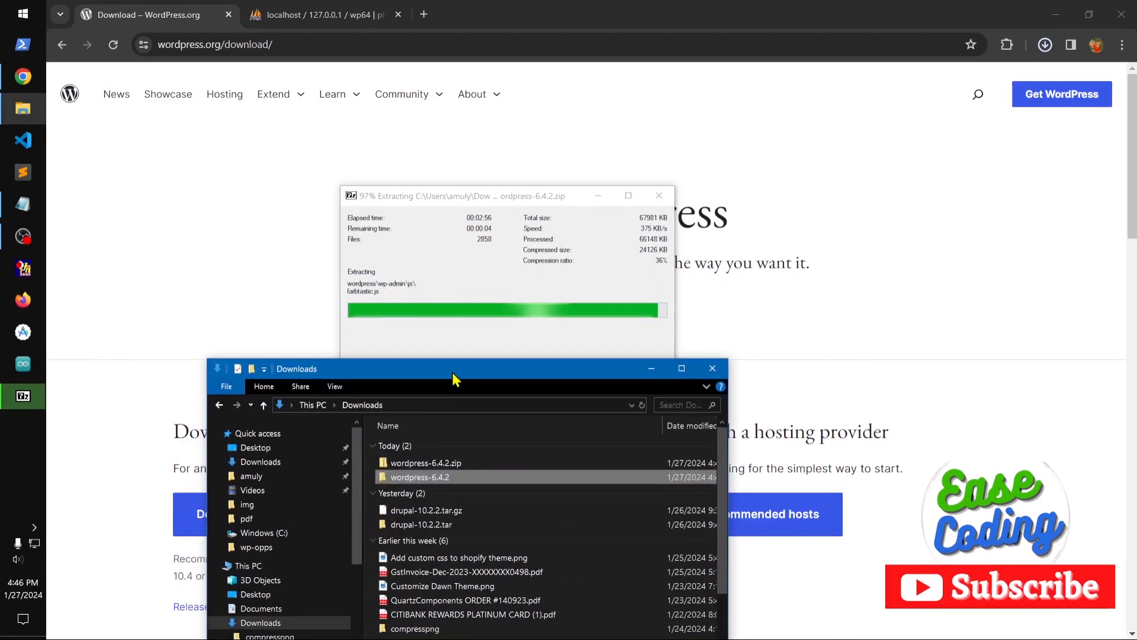
left_click_drag(508, 195, 535, 121)
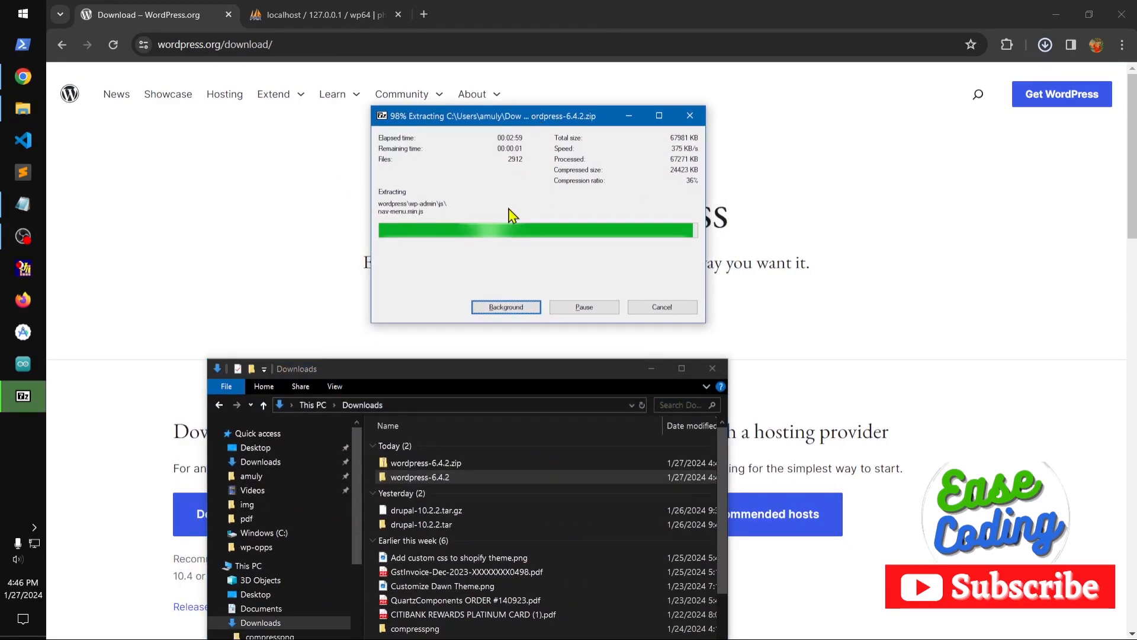
left_click_drag(500, 378, 496, 255)
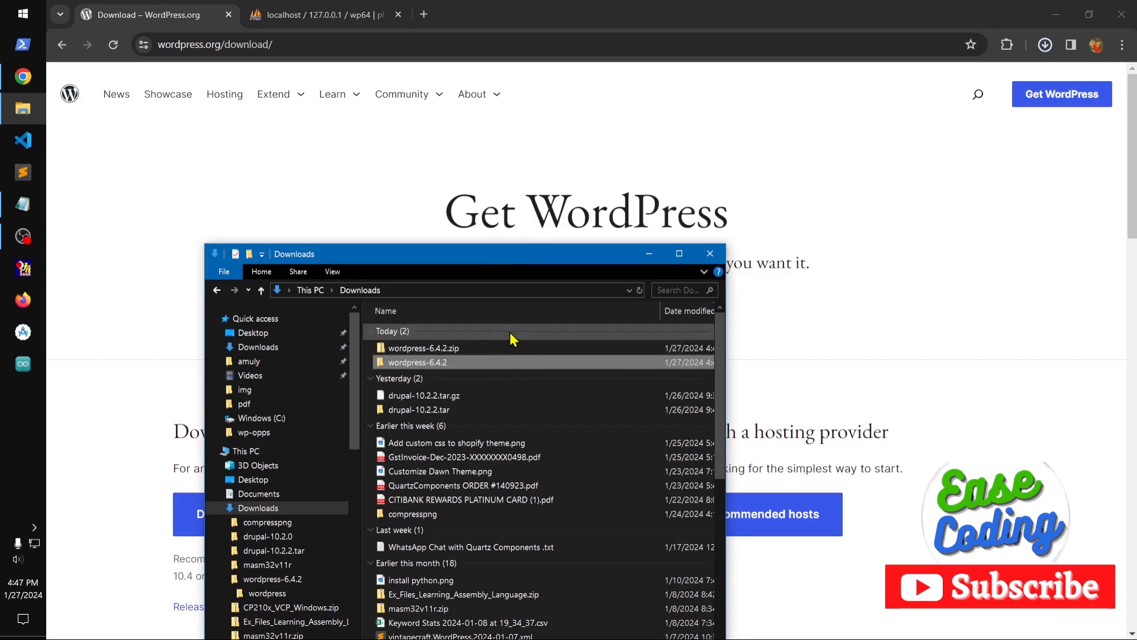
Copy the wordpress folder found inside the extracted wordpress-6.4.2 folder.
double_click(491, 364)
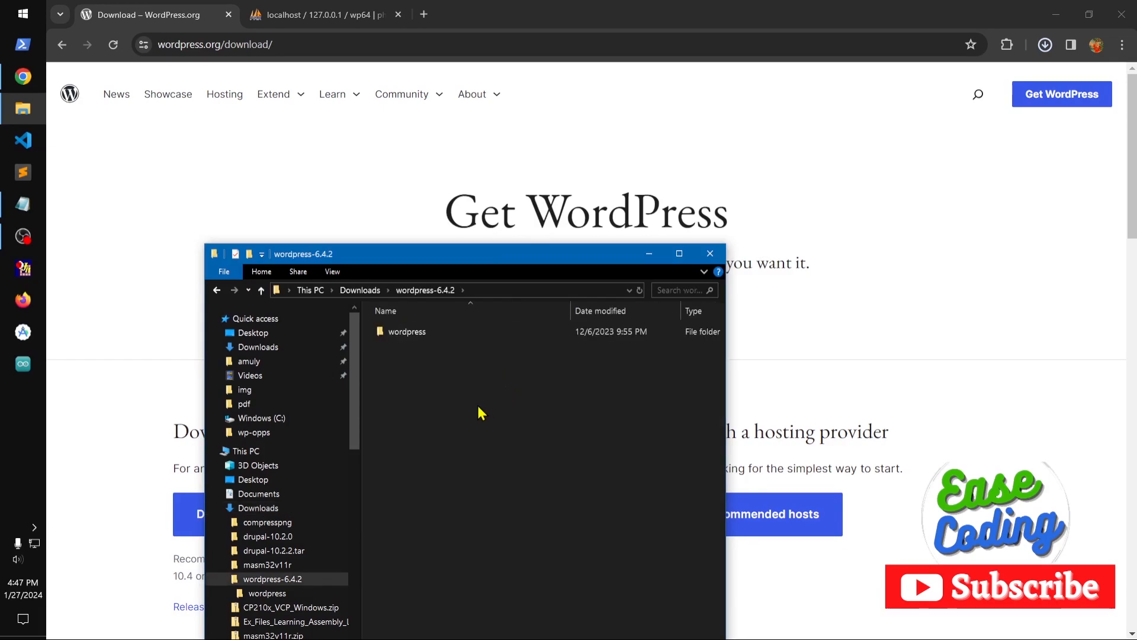
left_click(415, 340)
right_click(413, 332)
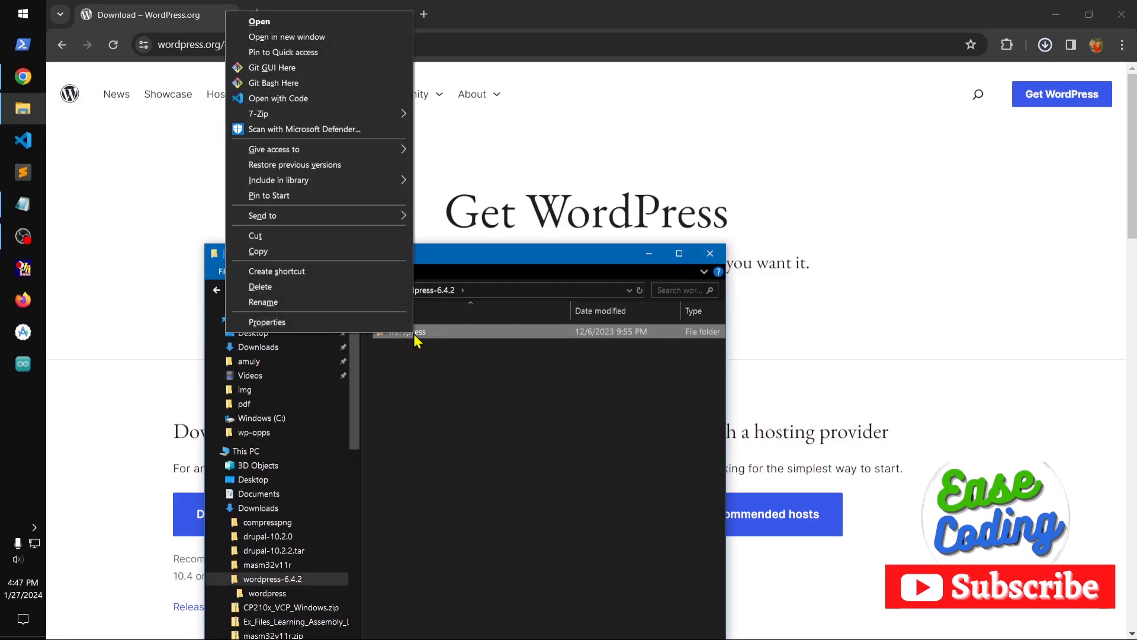
left_click(291, 253)
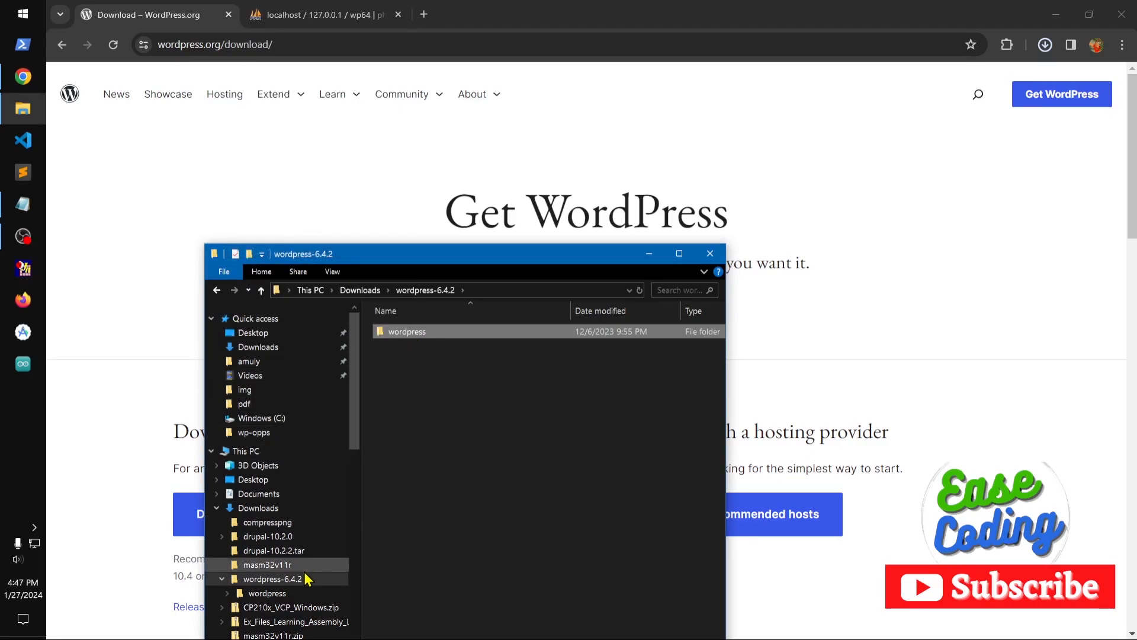
Paste the copied wordpress folder into the htdocs folder inside xampp on the C: drive.
left_click(251, 452)
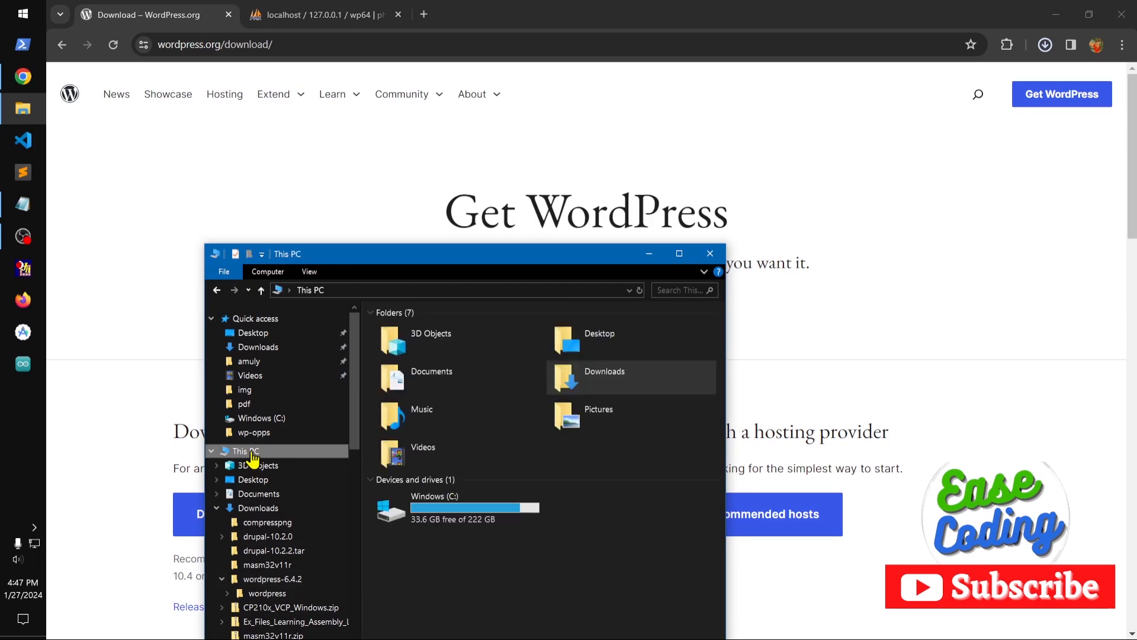
double_click(455, 516)
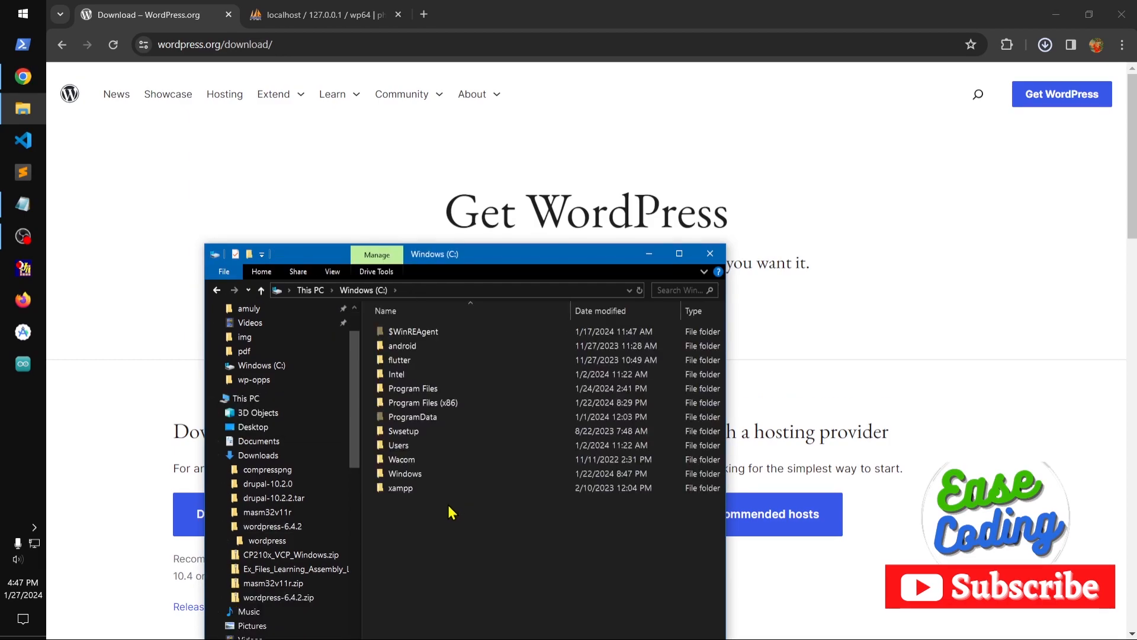
double_click(424, 488)
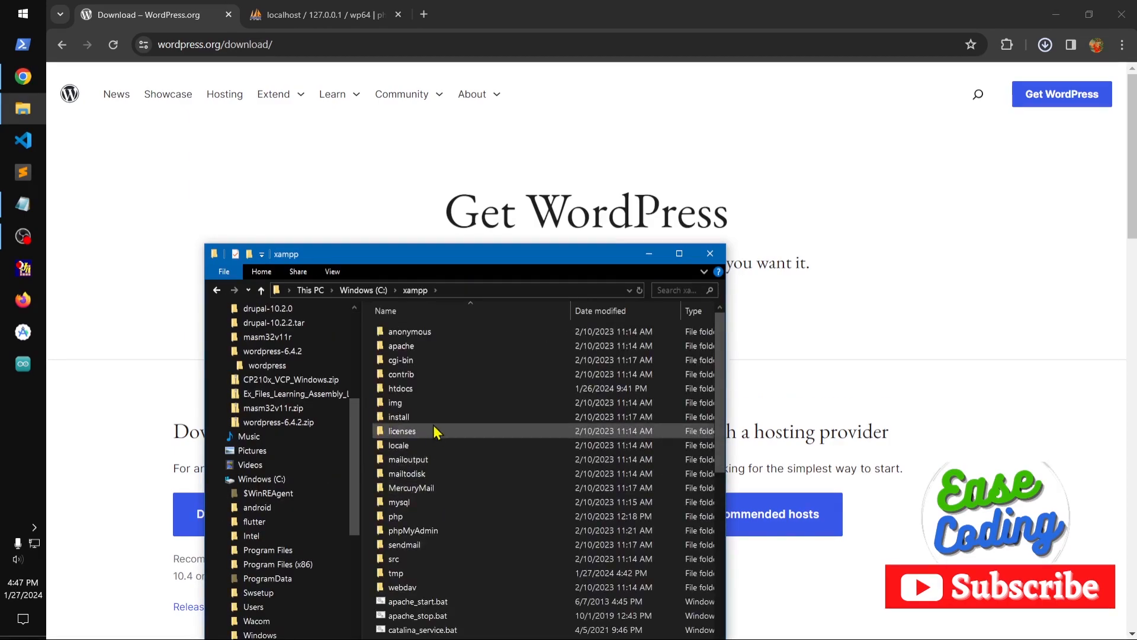
double_click(415, 390)
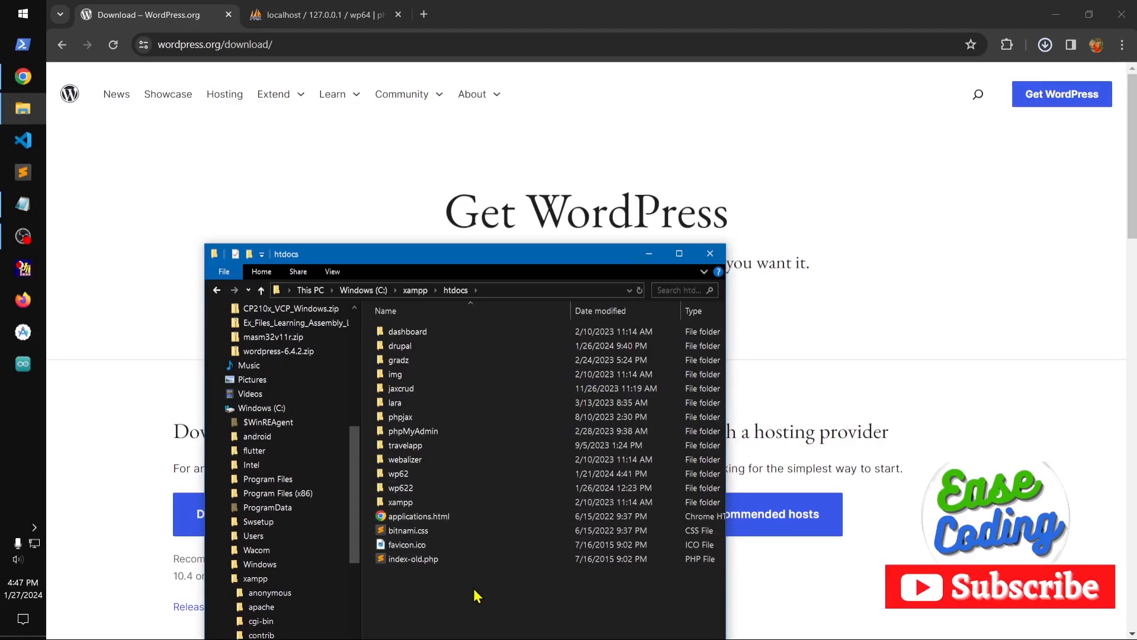
key("ctrl+v")
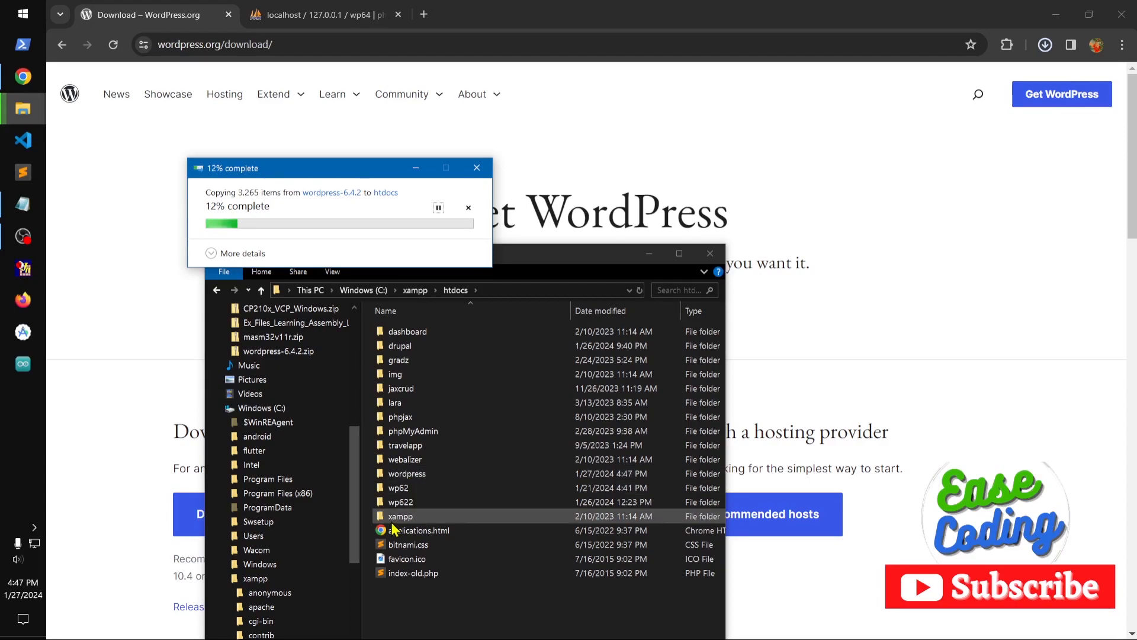
left_click_drag(325, 166, 496, 177)
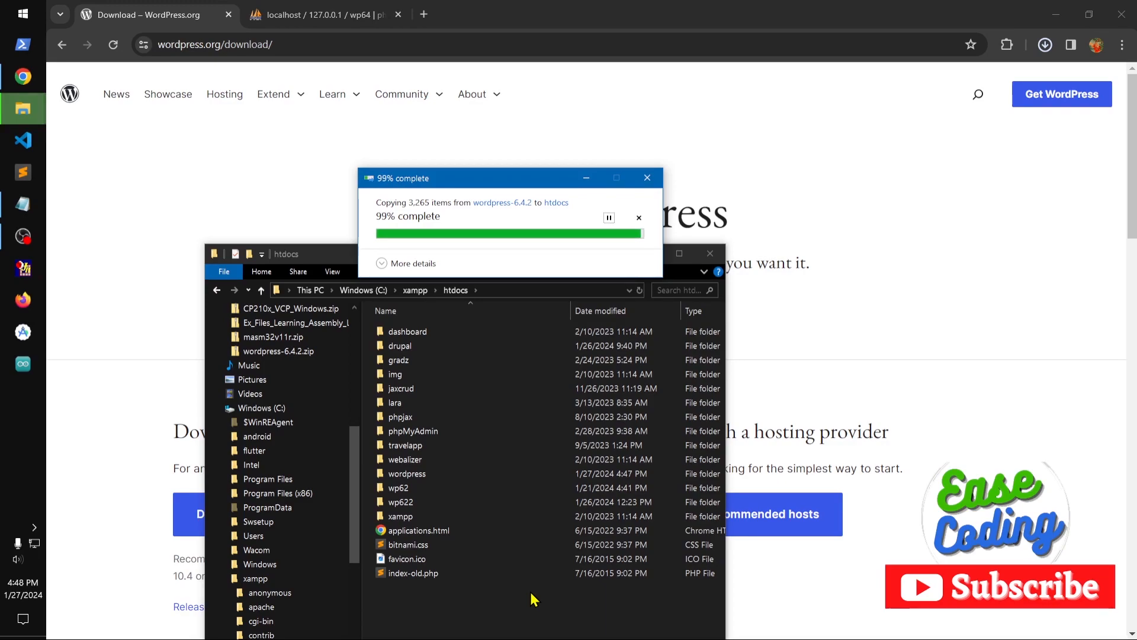
Rename the wordpress folder in htdocs to wp64.
right_click(429, 475)
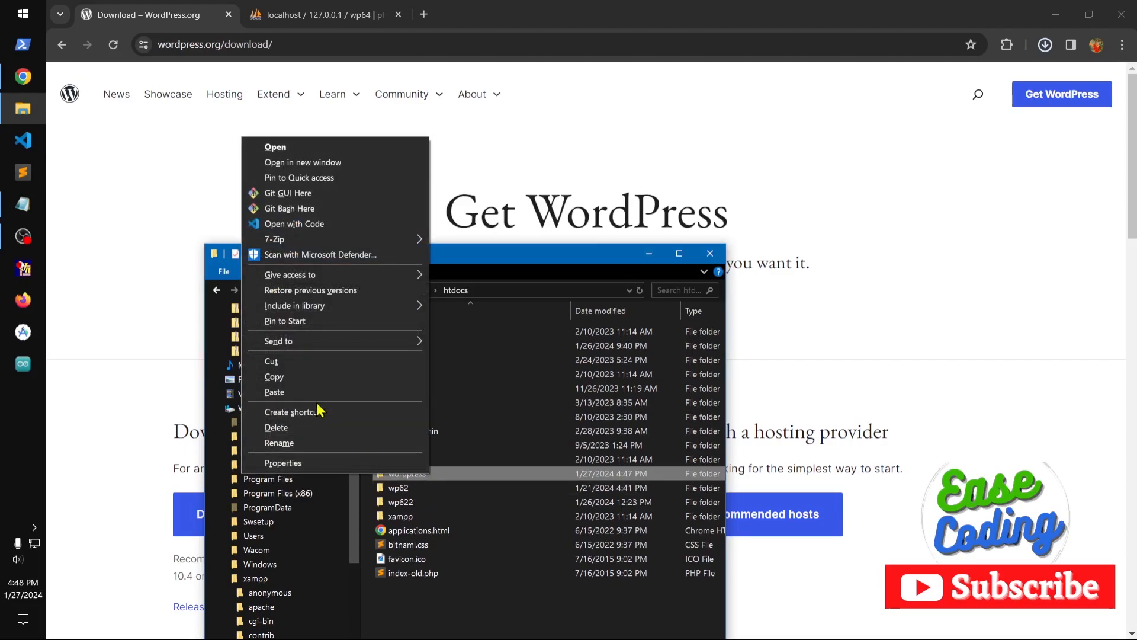
left_click(312, 443)
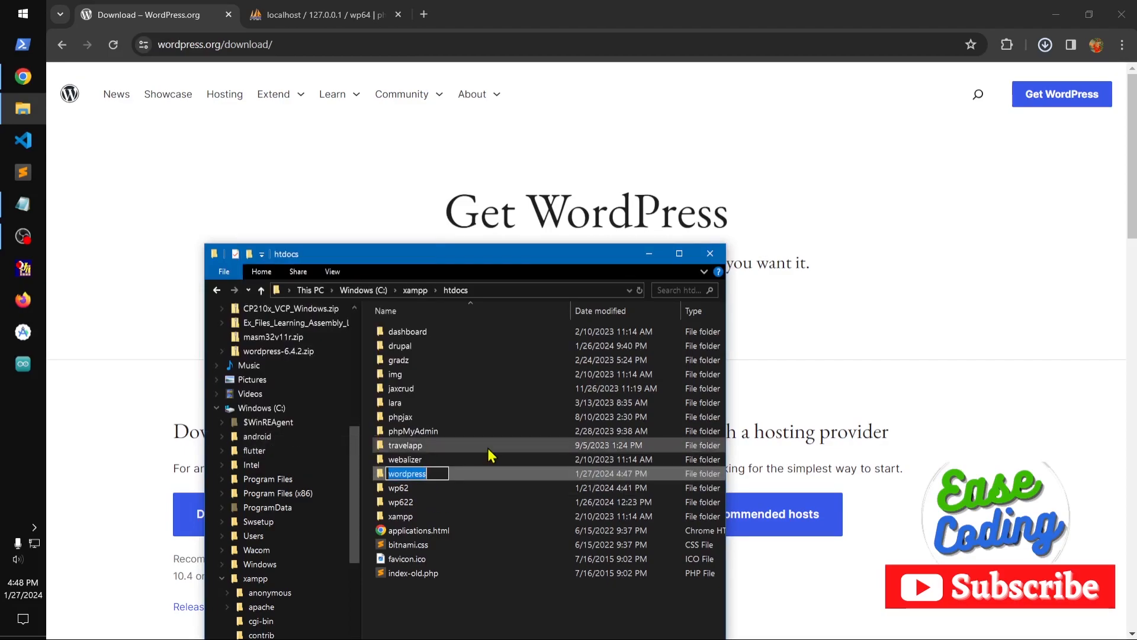
type("wp")
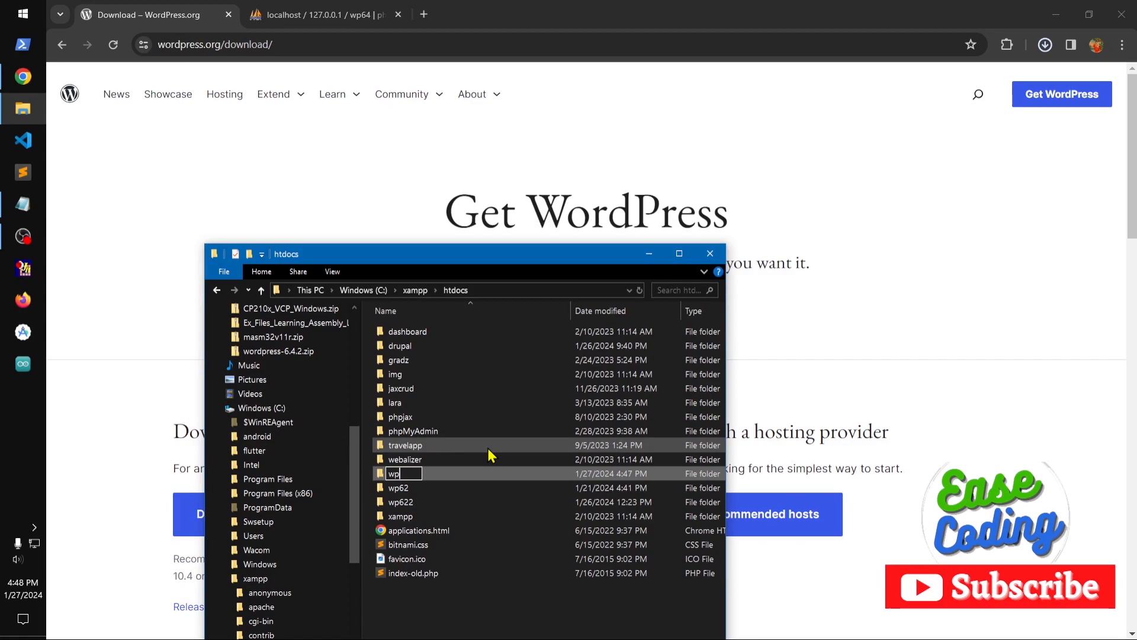
type("64")
key("Return")
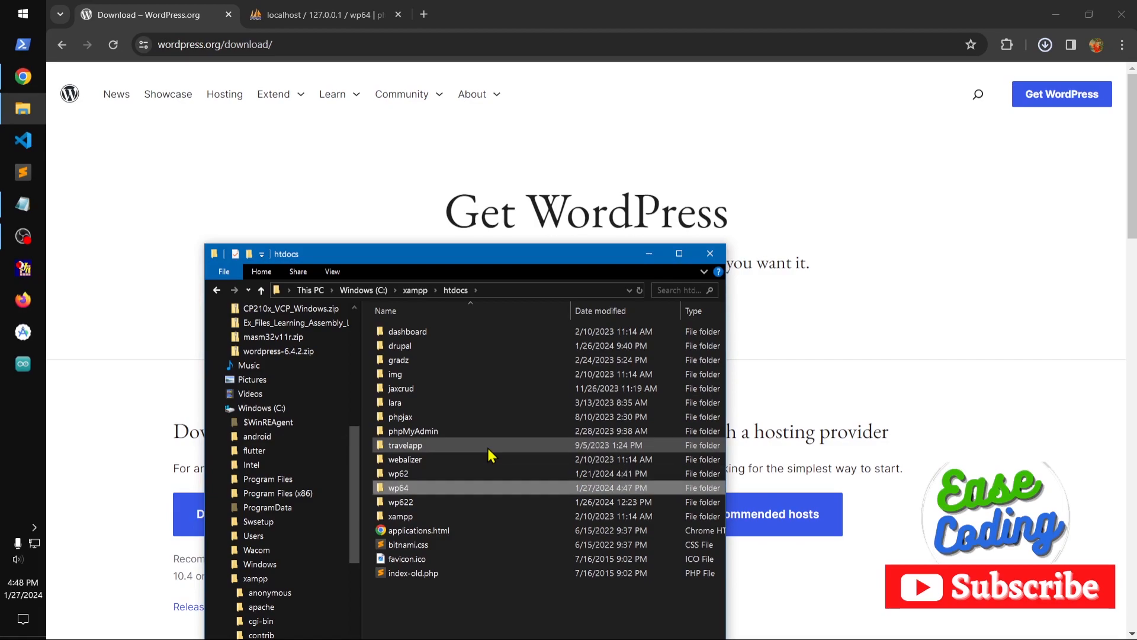
Switch to Chrome and load localhost/wp64 in a new browser tab.
left_click(388, 195)
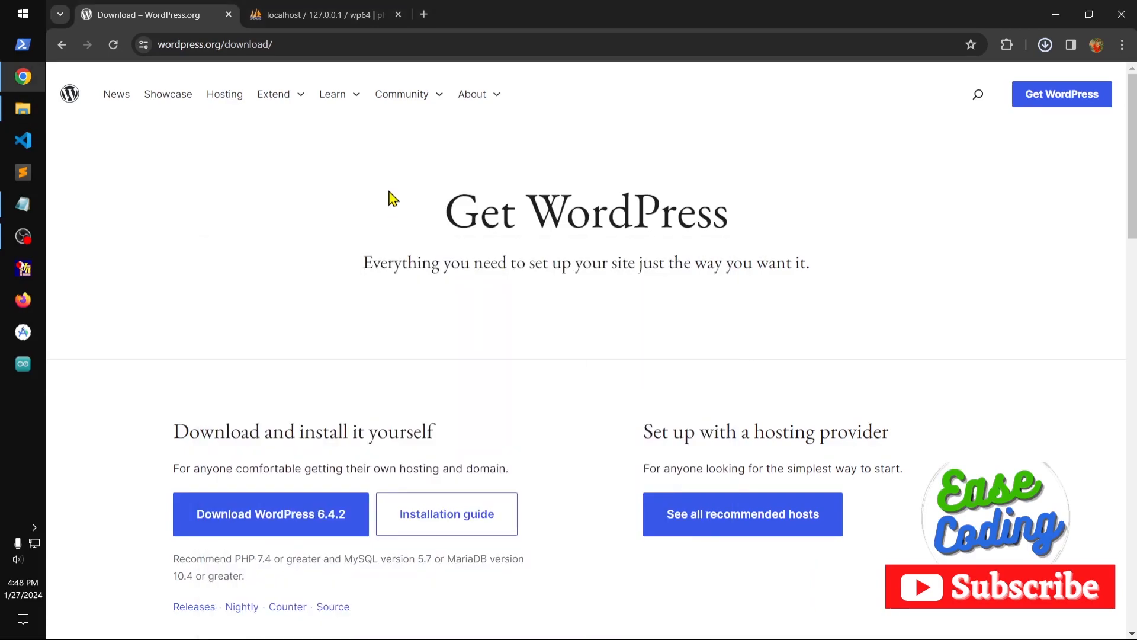
left_click(304, 24)
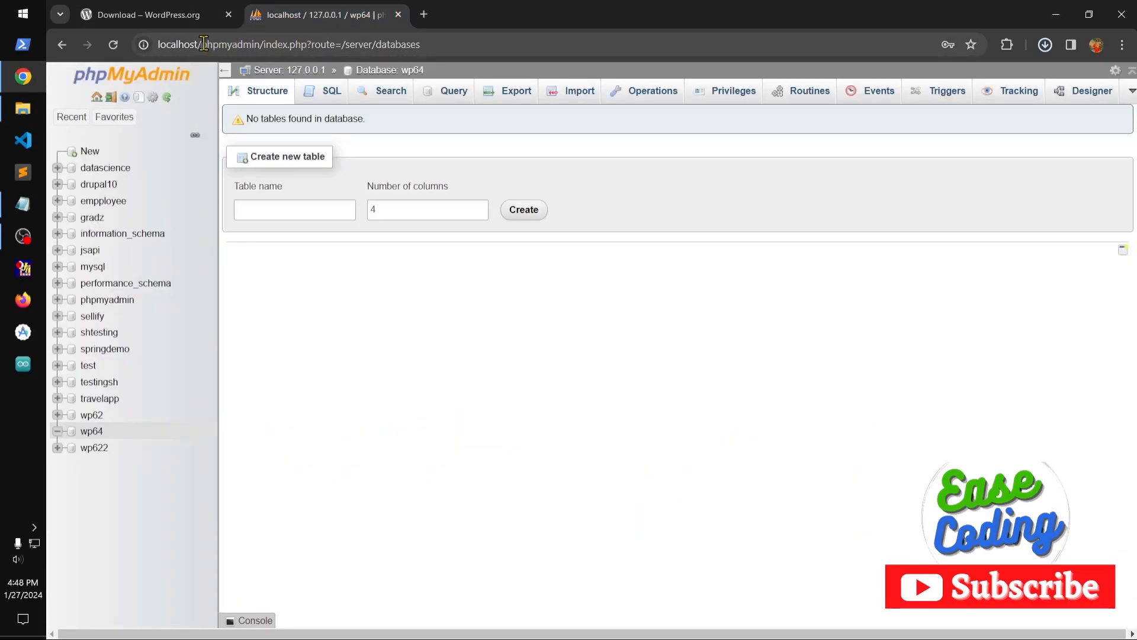
left_click_drag(202, 44, 265, 44)
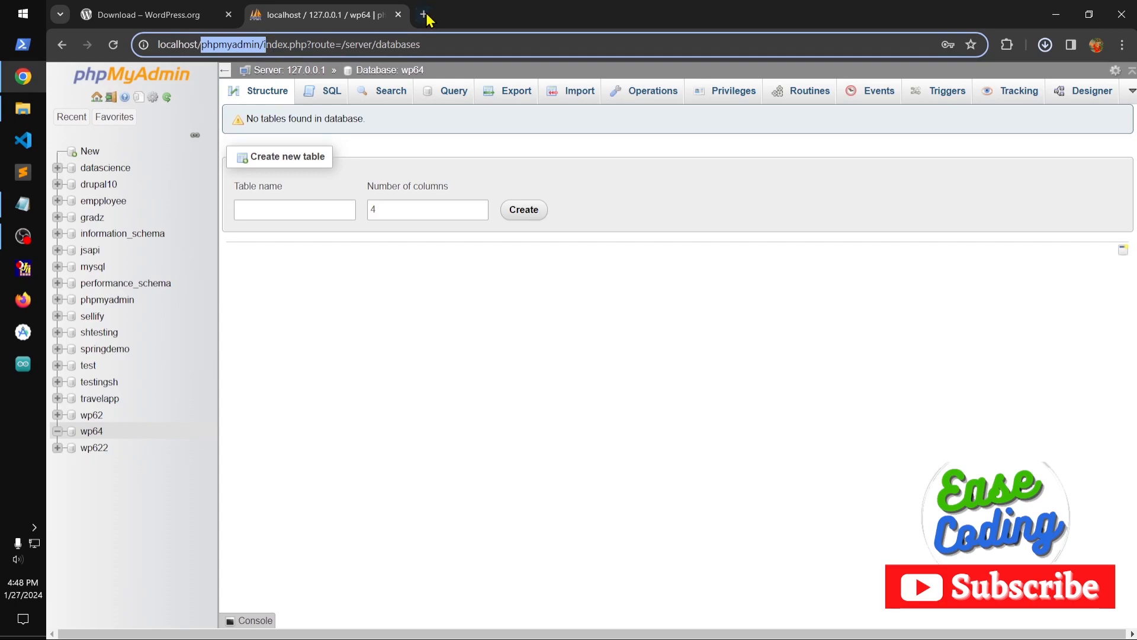
left_click(424, 16)
left_click(420, 45)
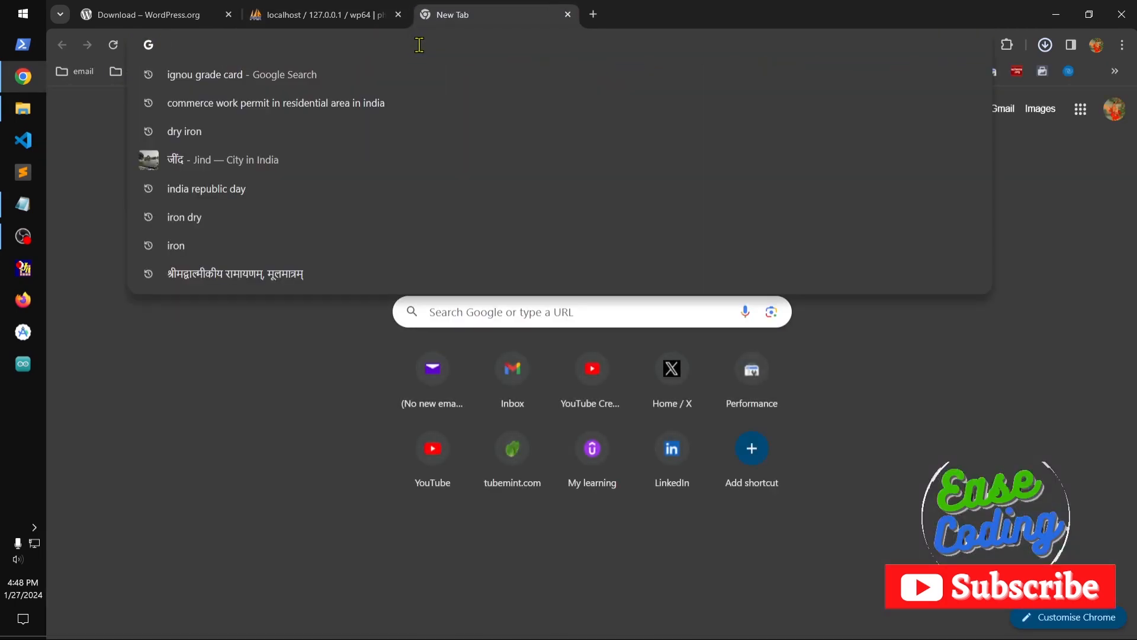
type("localhost/wp")
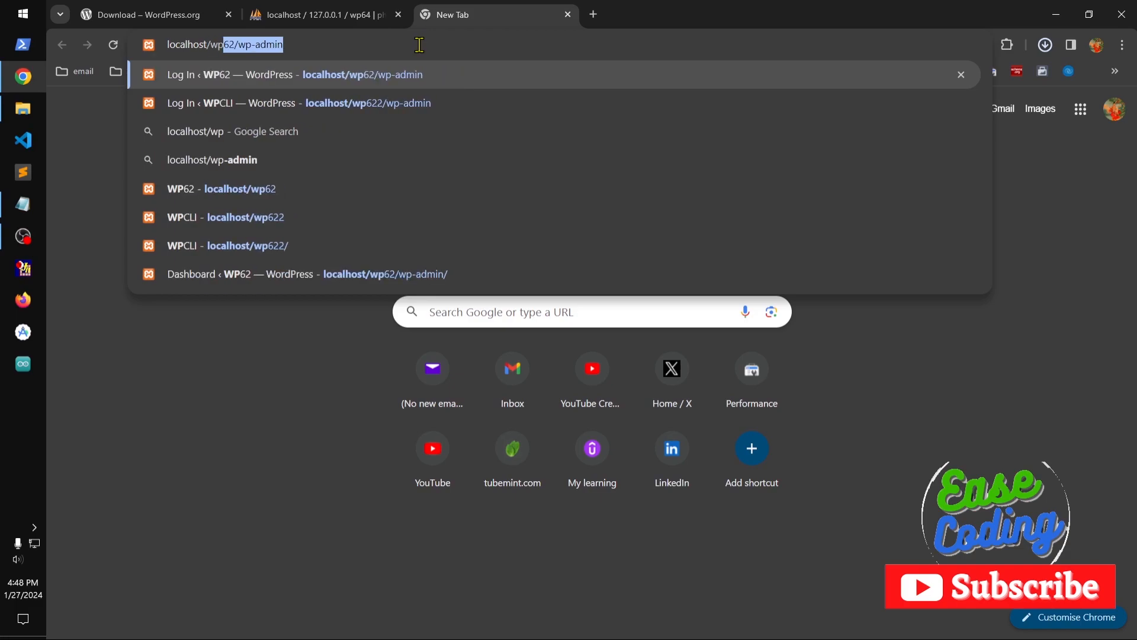
type("64")
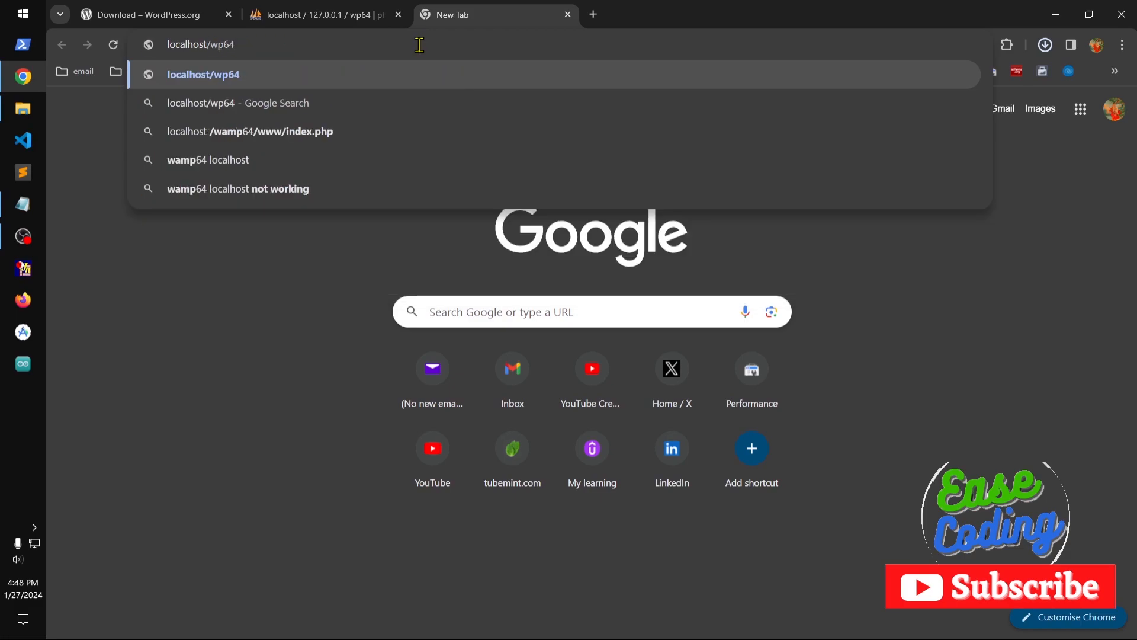
key("Return")
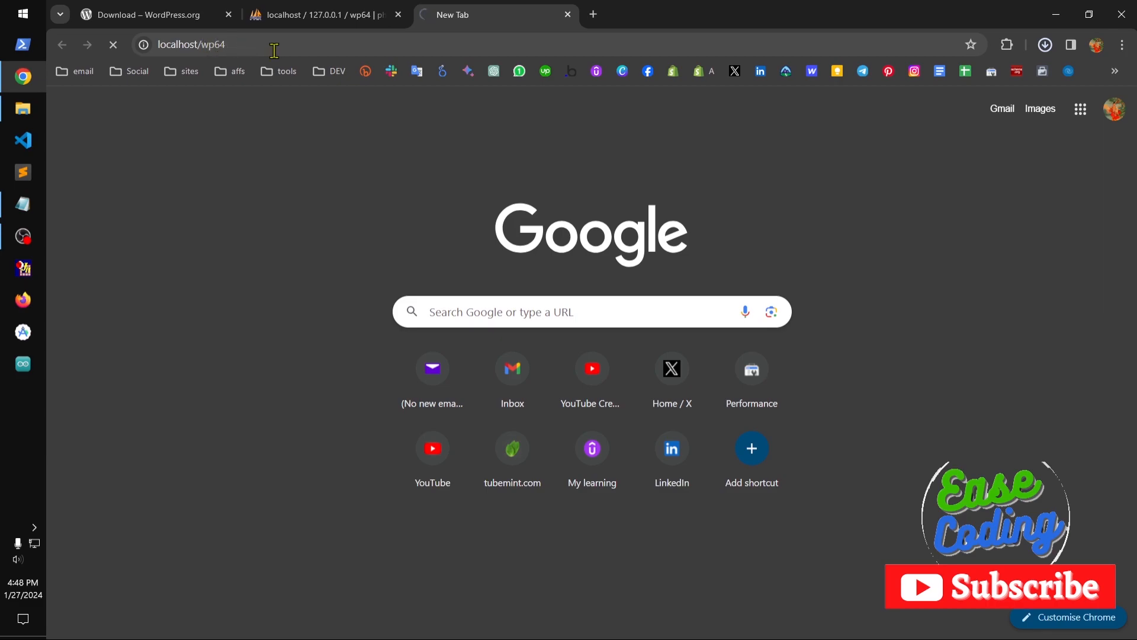
Note the site address localhost/wp64 below the database details in Notepad, and return to Chrome.
left_click(23, 204)
left_click(519, 279)
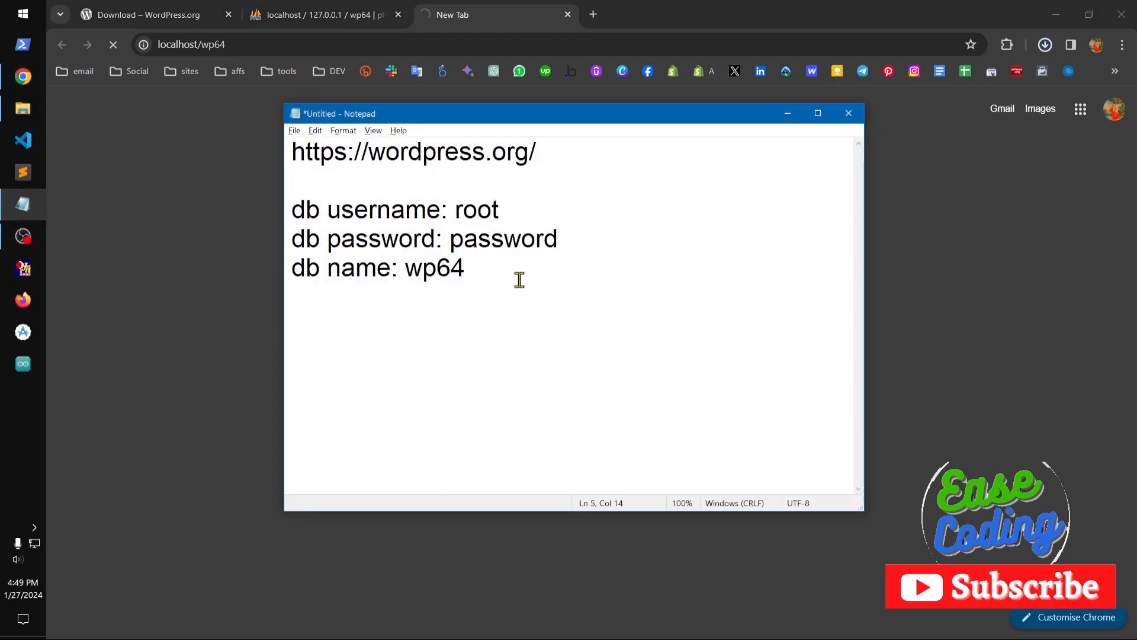
type("local")
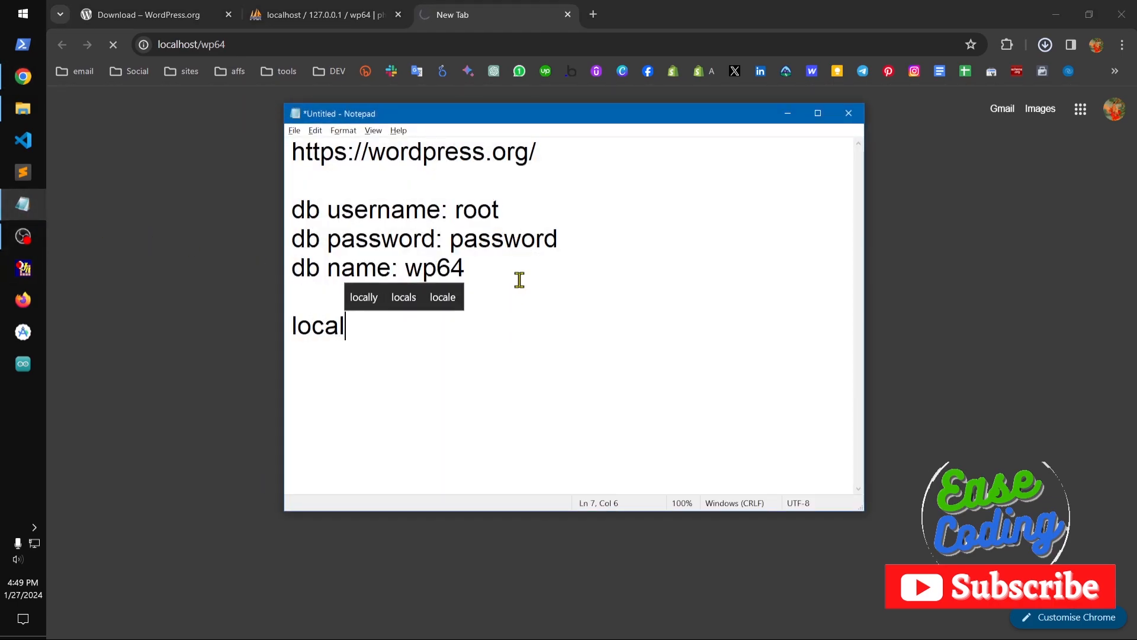
type("host/wp64")
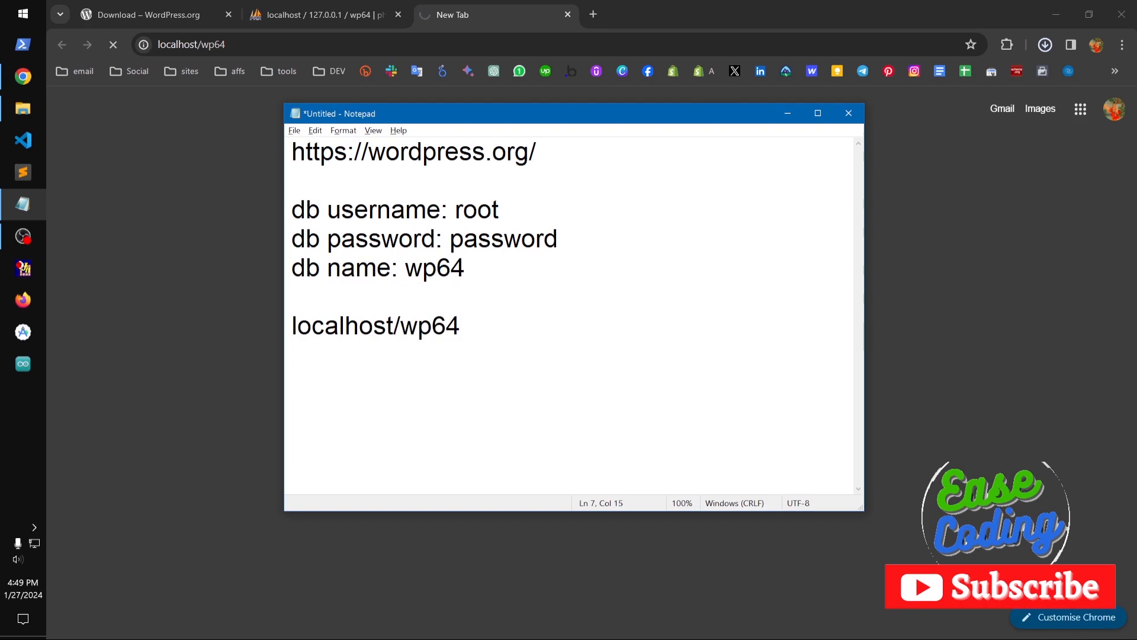
left_click(787, 113)
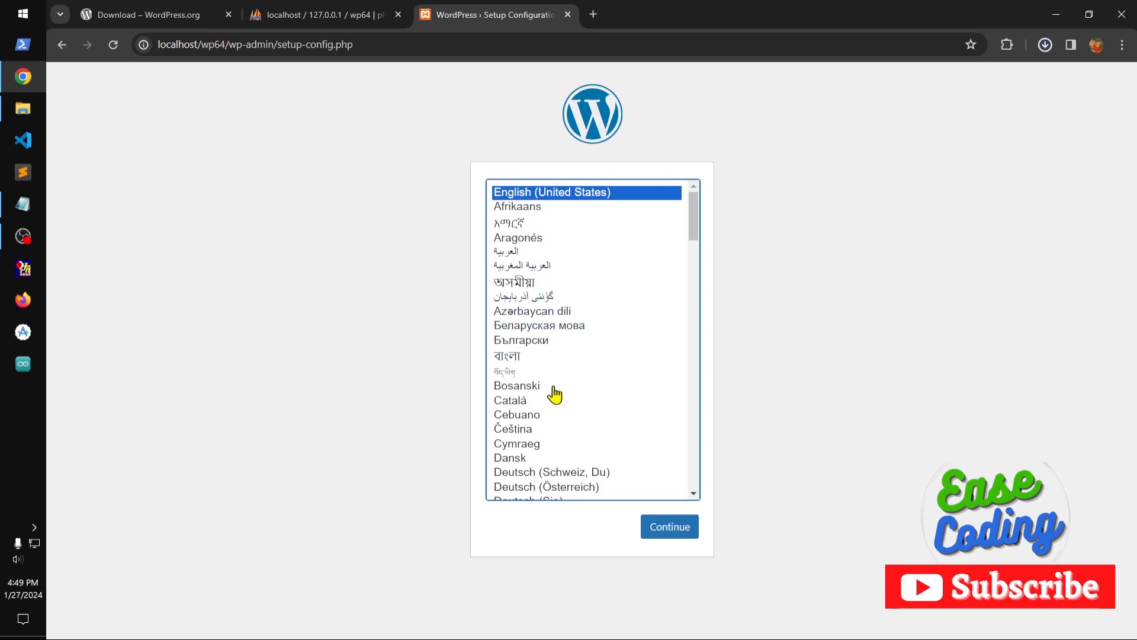
Continue the WordPress setup in English (United States), review the required database items and proceed to the connection details form.
left_click_drag(694, 224, 731, 183)
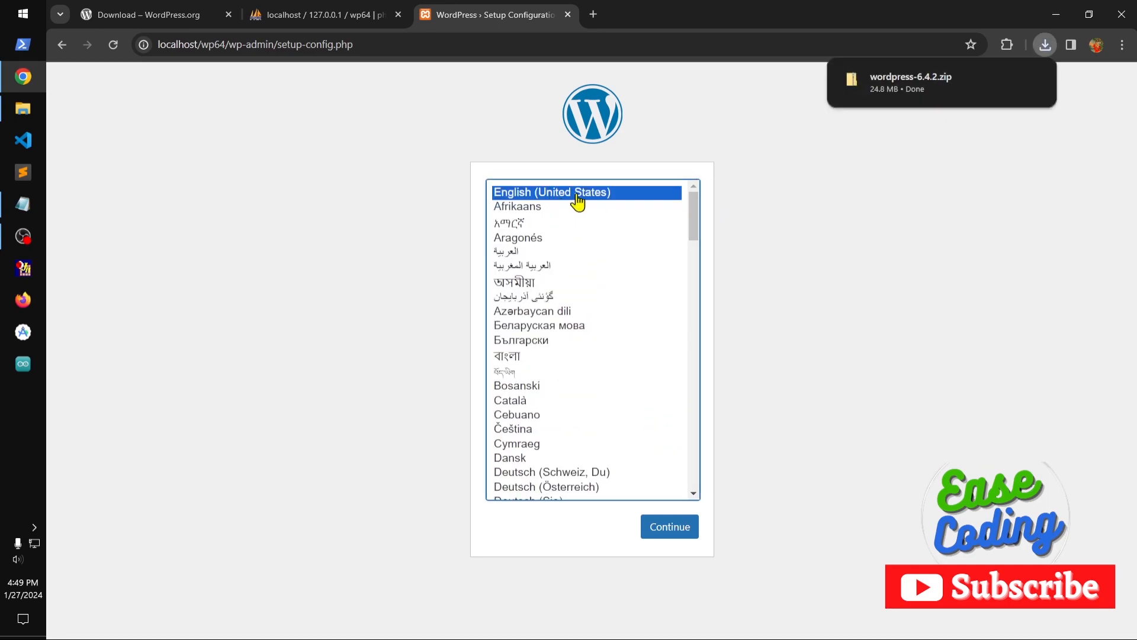
left_click(671, 533)
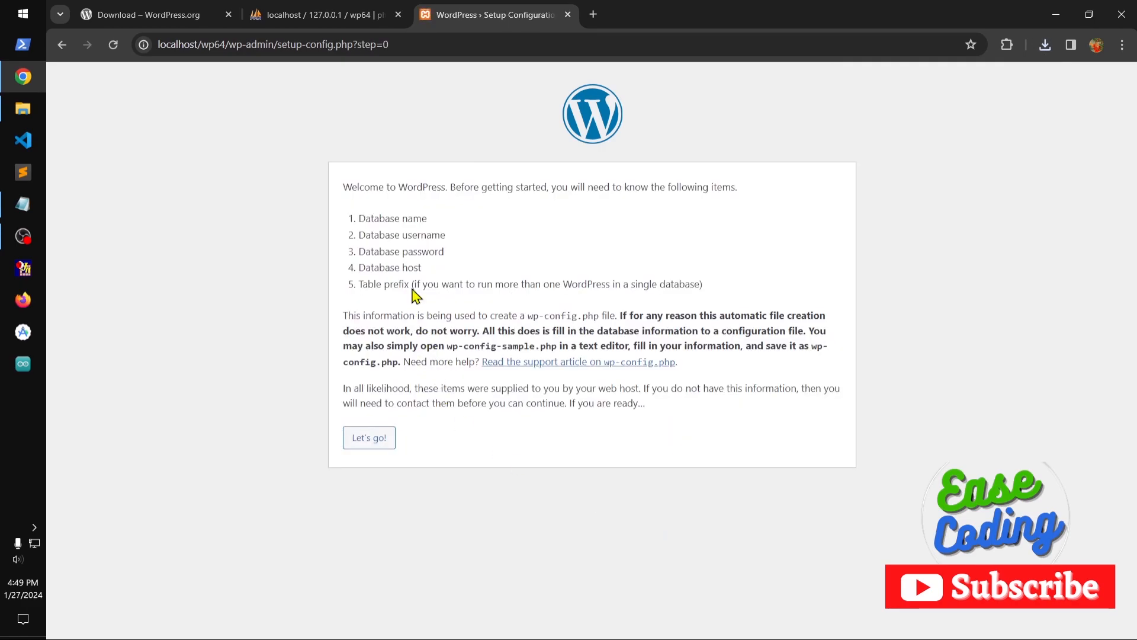
left_click_drag(357, 215, 468, 269)
left_click_drag(389, 288, 452, 287)
left_click(473, 286)
left_click(376, 452)
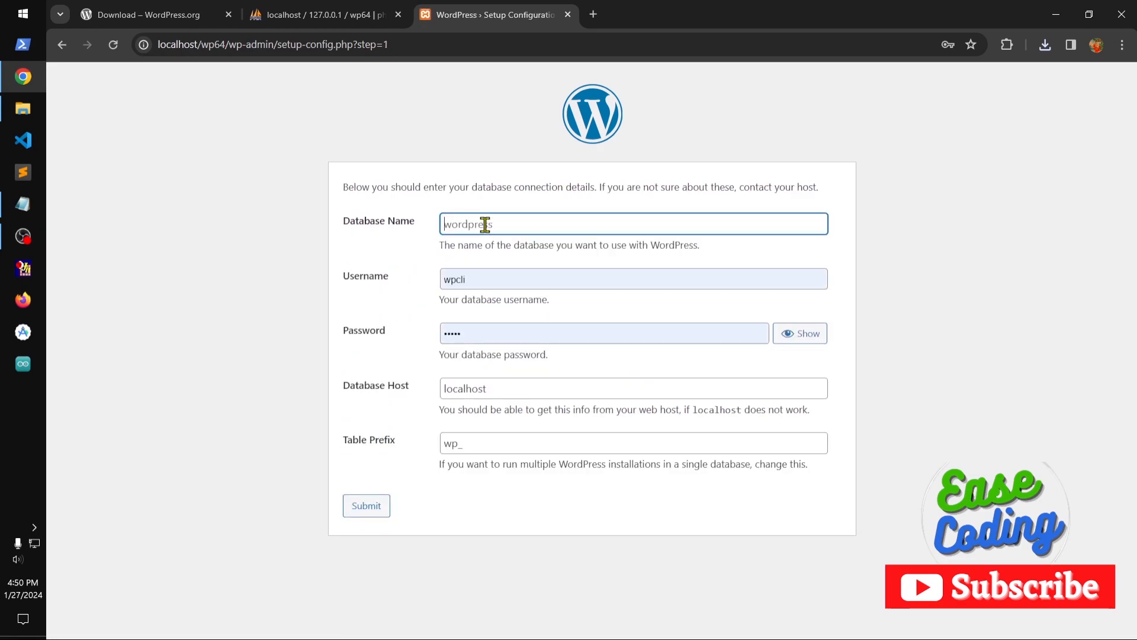
Enter wp64 as the database name, root as the username, and the database password.
left_click(513, 220)
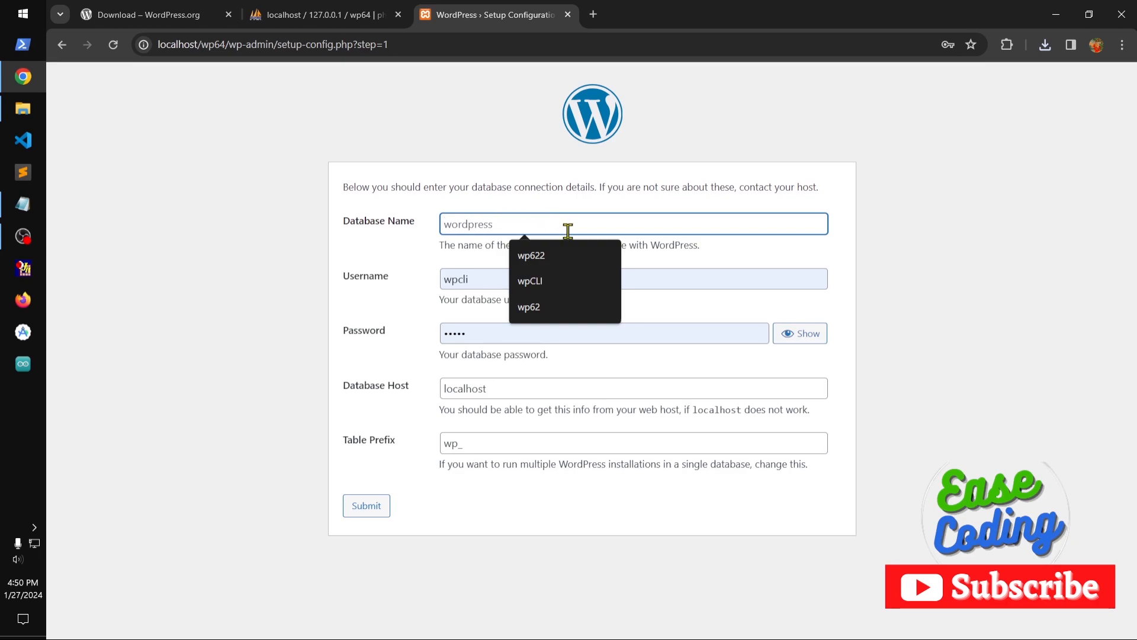
type("wp")
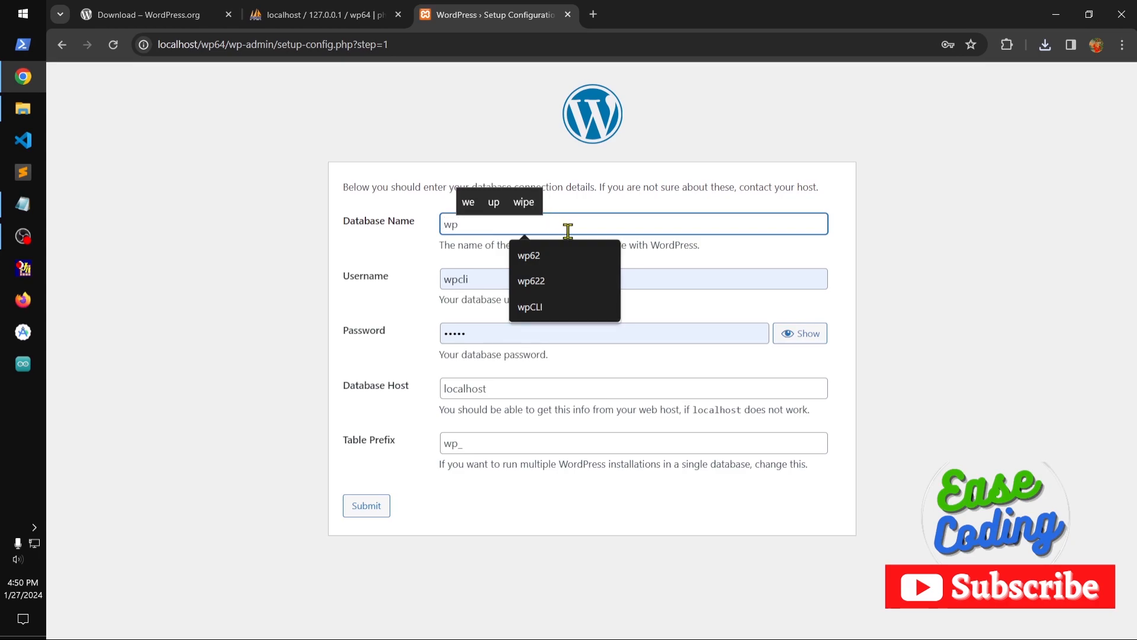
type("64")
key("Tab")
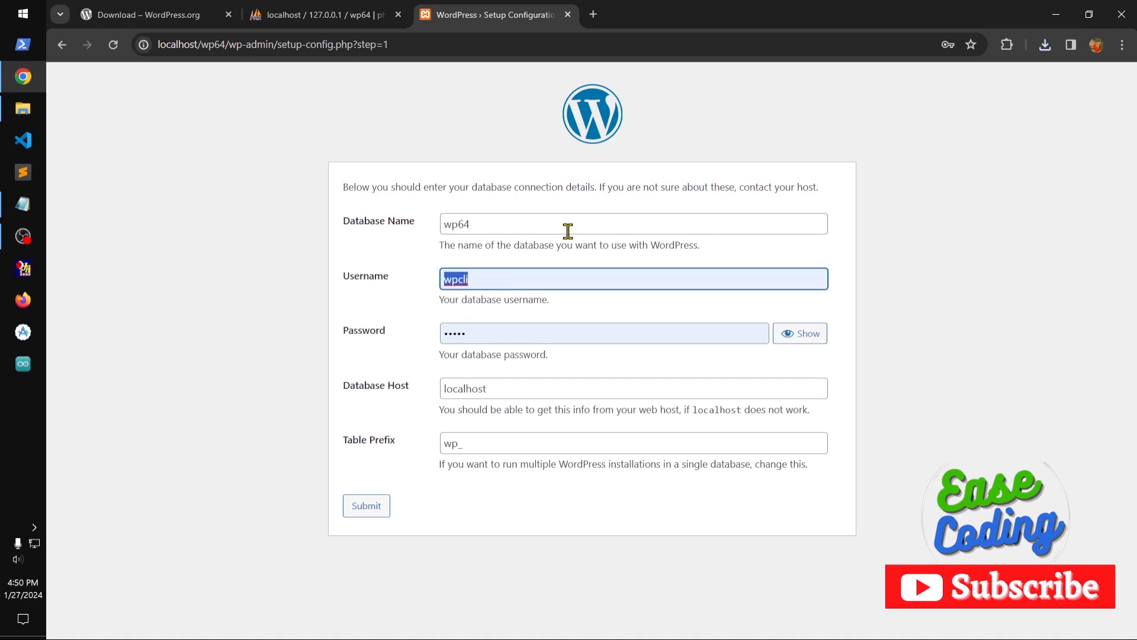
type("root")
key("Tab")
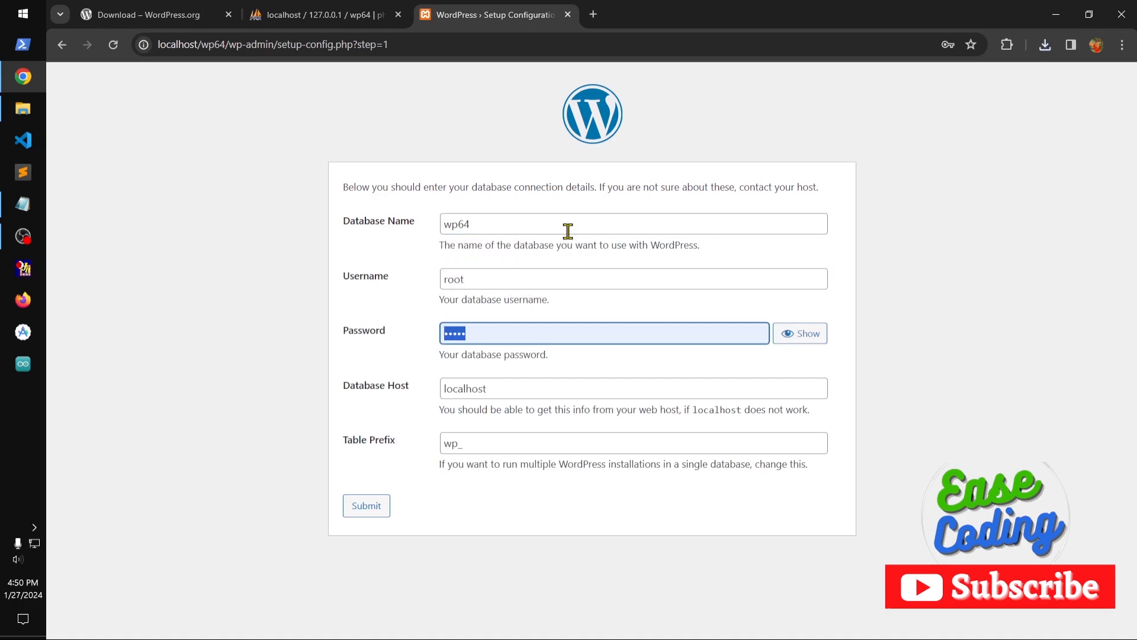
type("ro")
key("Tab")
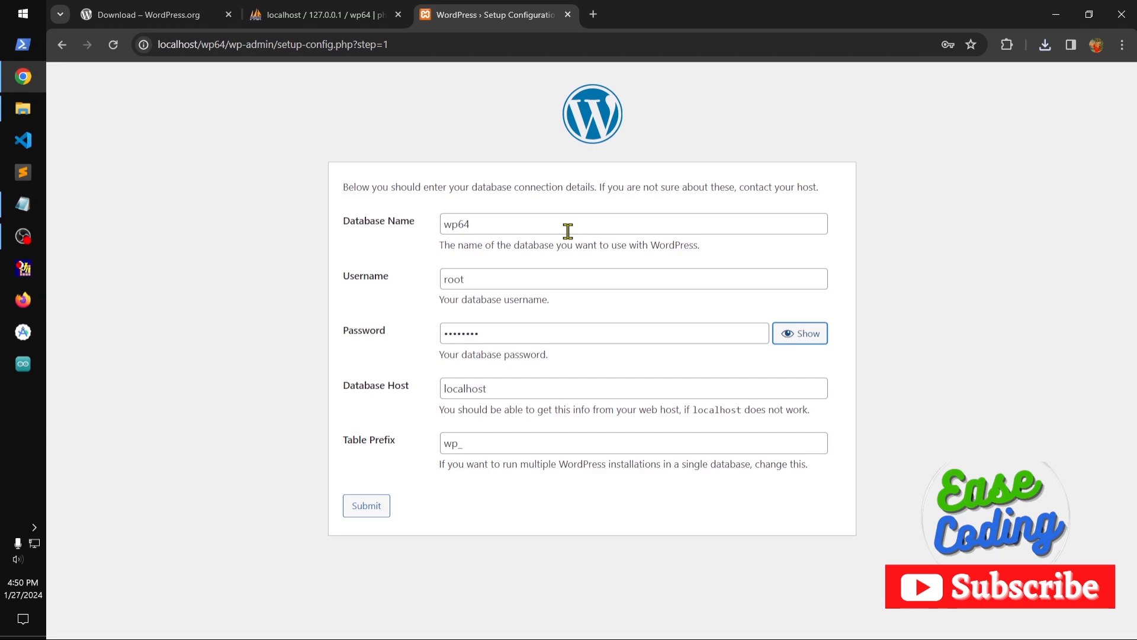
Keep the table prefix wp_ and submit the database connection details.
double_click(457, 445)
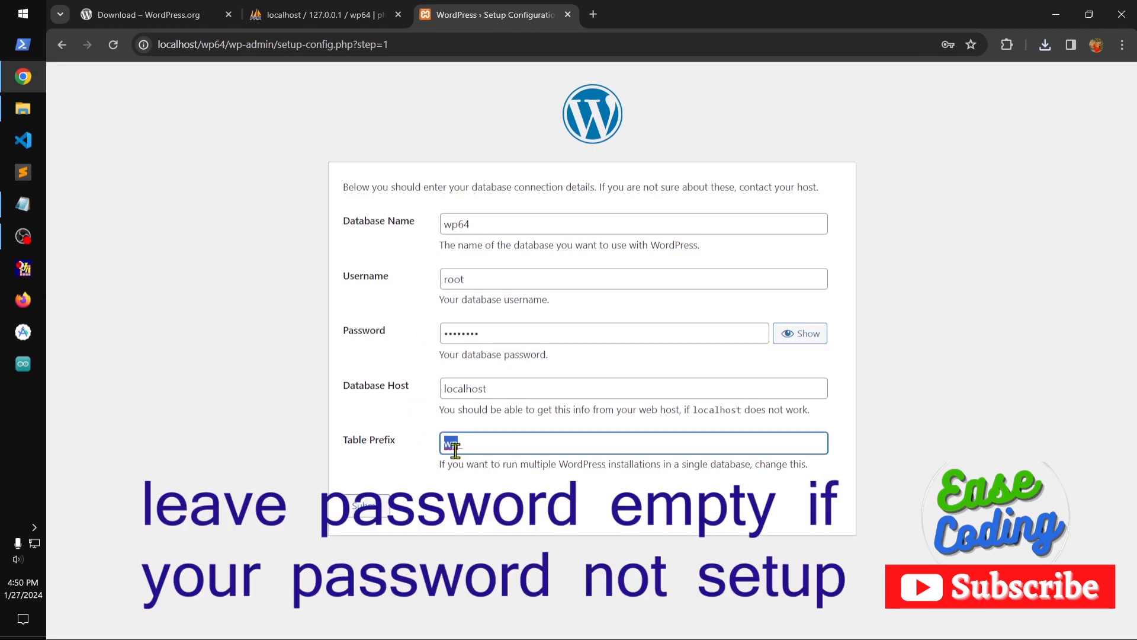
left_click(499, 493)
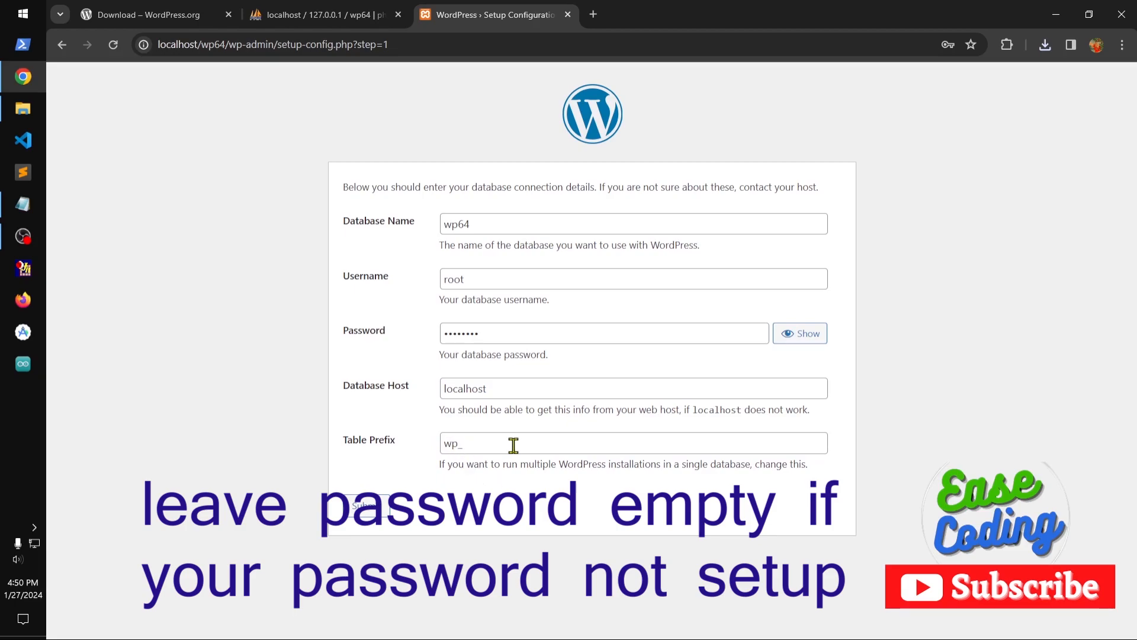
left_click(364, 513)
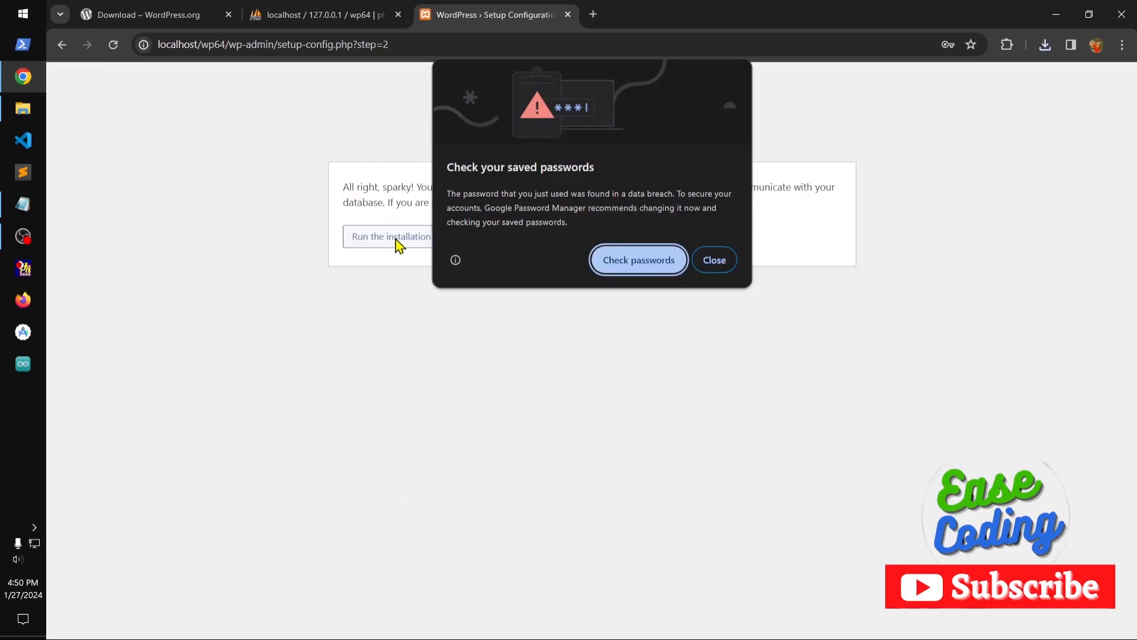
Dismiss the saved-password warning, run the WordPress installation and set the site title to TubeMint.
left_click(716, 267)
left_click(403, 245)
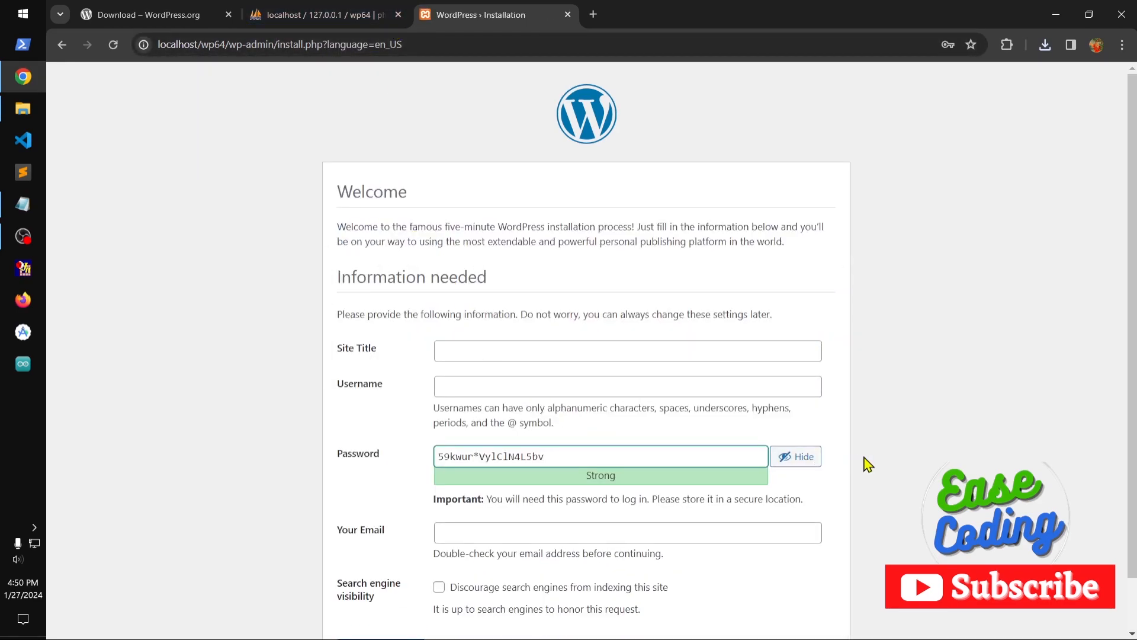
left_click(474, 348)
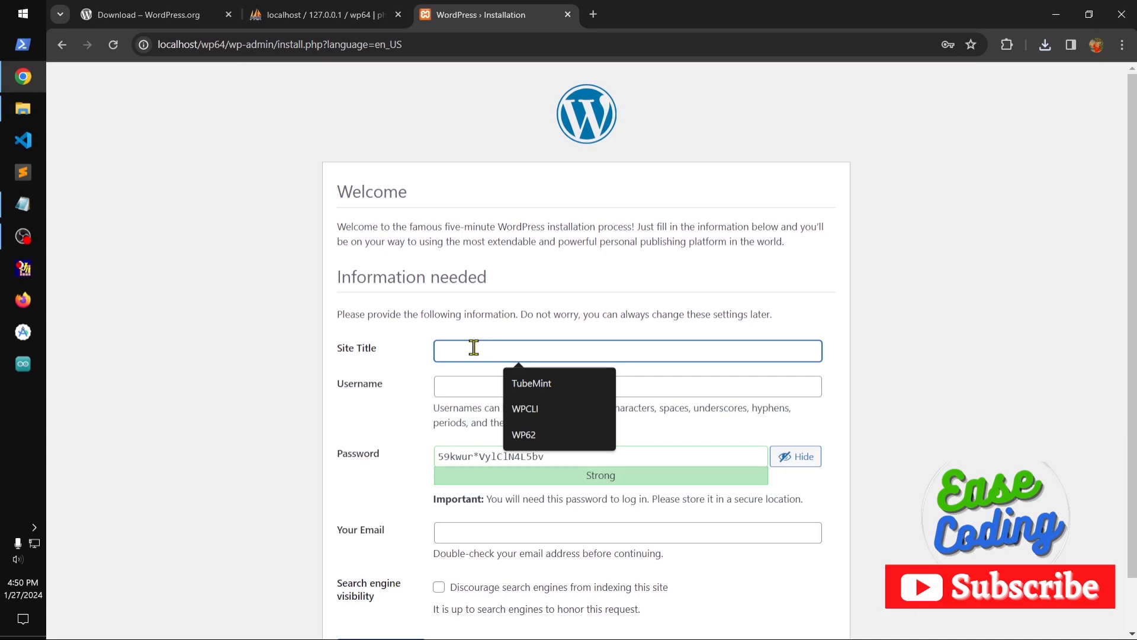
key("Down")
key("Return")
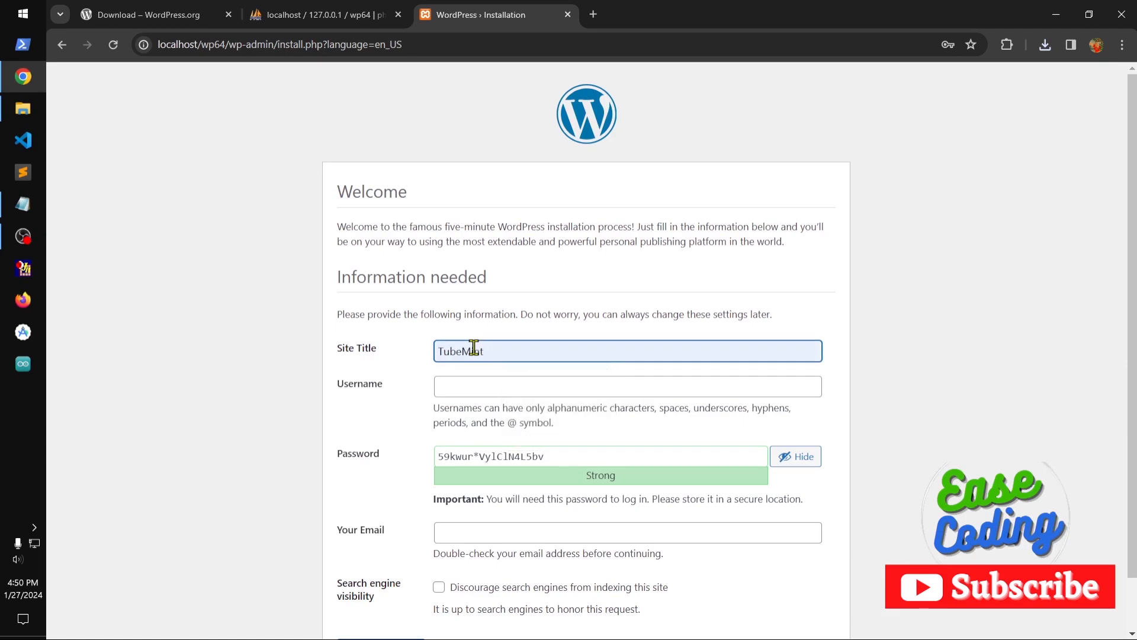
Set the administrator username to wp64 and replace the generated password with the chosen account password.
left_click(471, 387)
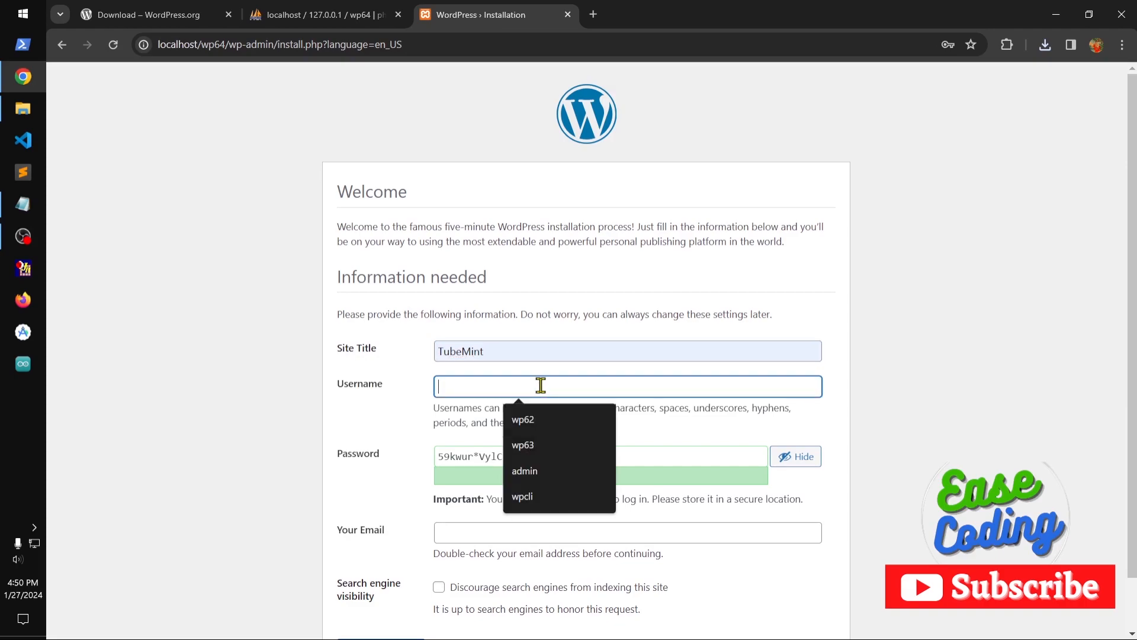
type("wp64")
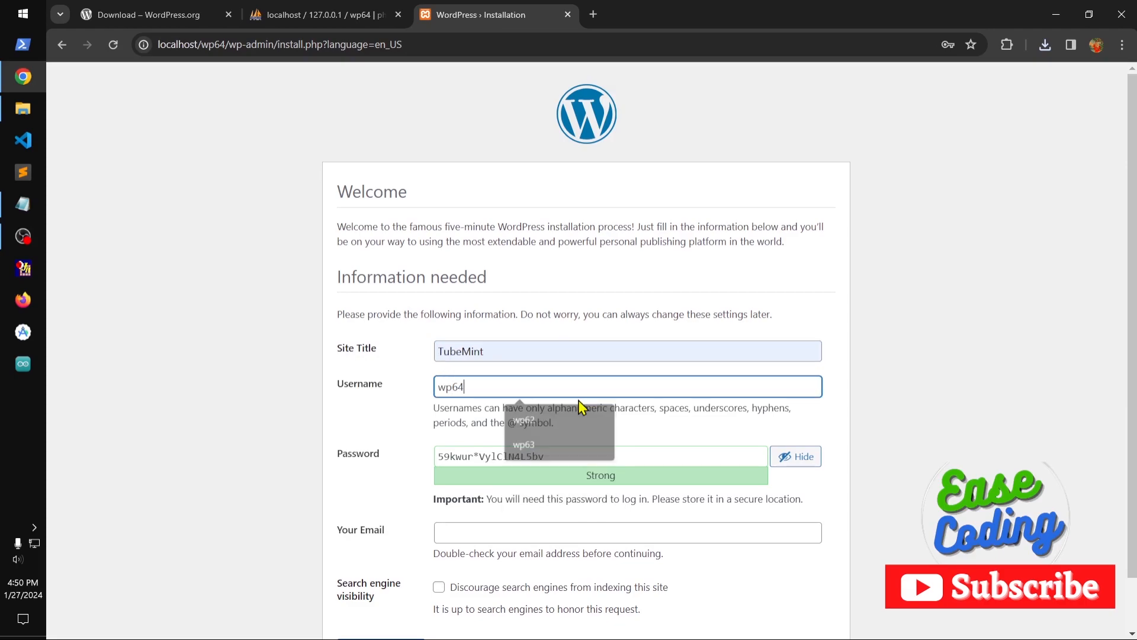
key("Tab")
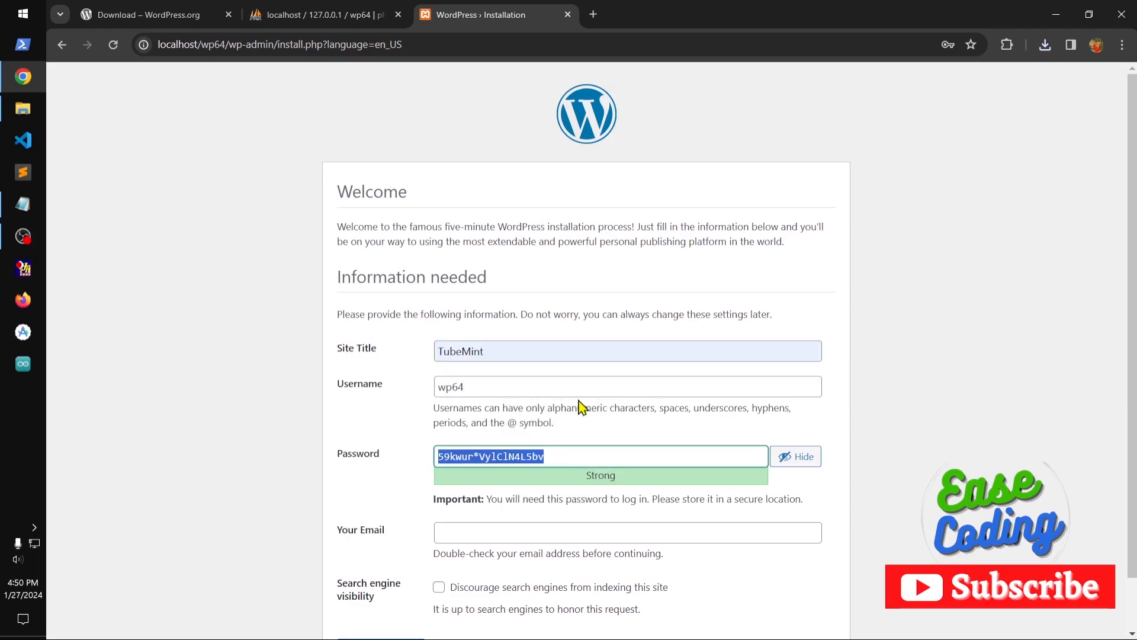
type("wp6")
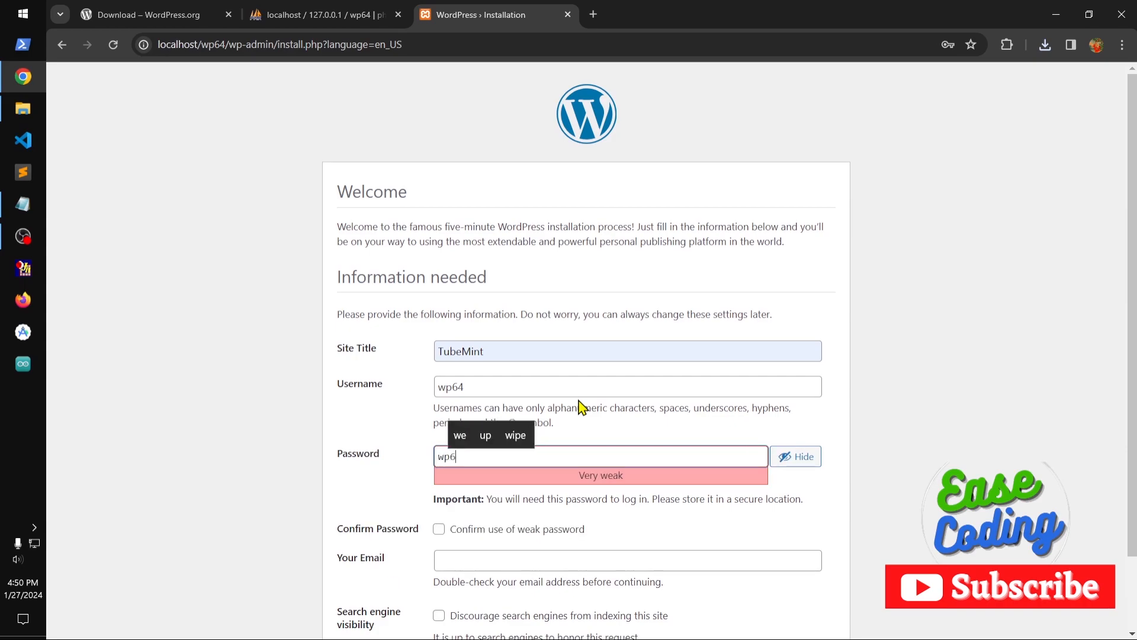
type("4")
left_click(984, 380)
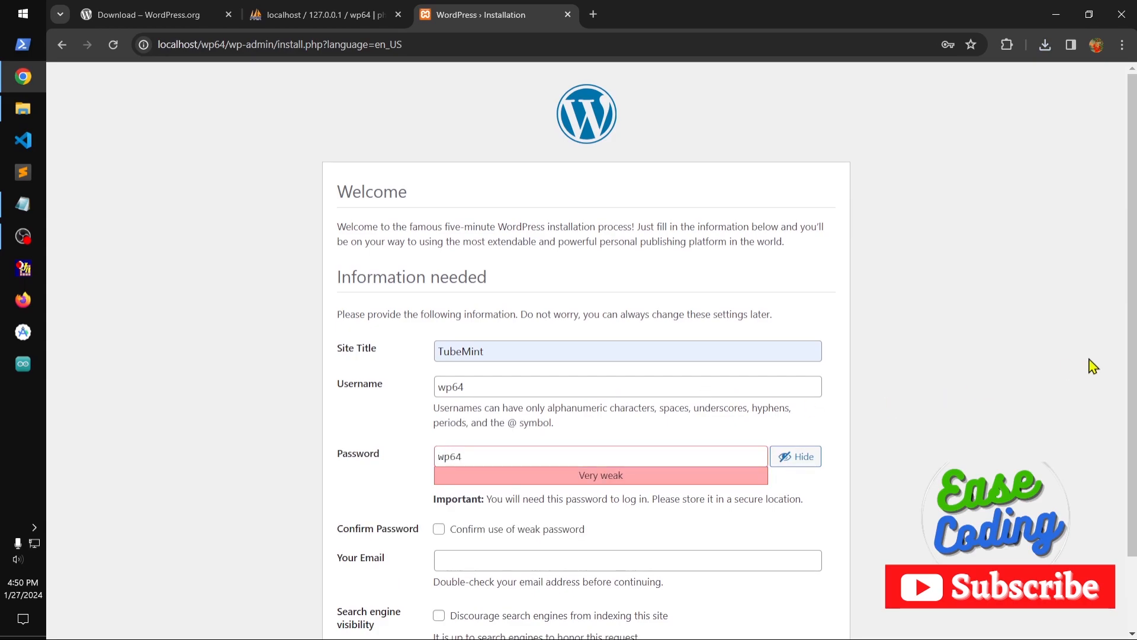
Fill in the administrator's e-mail address and confirm the use of a weak password.
scroll(1132, 281, "down", 1)
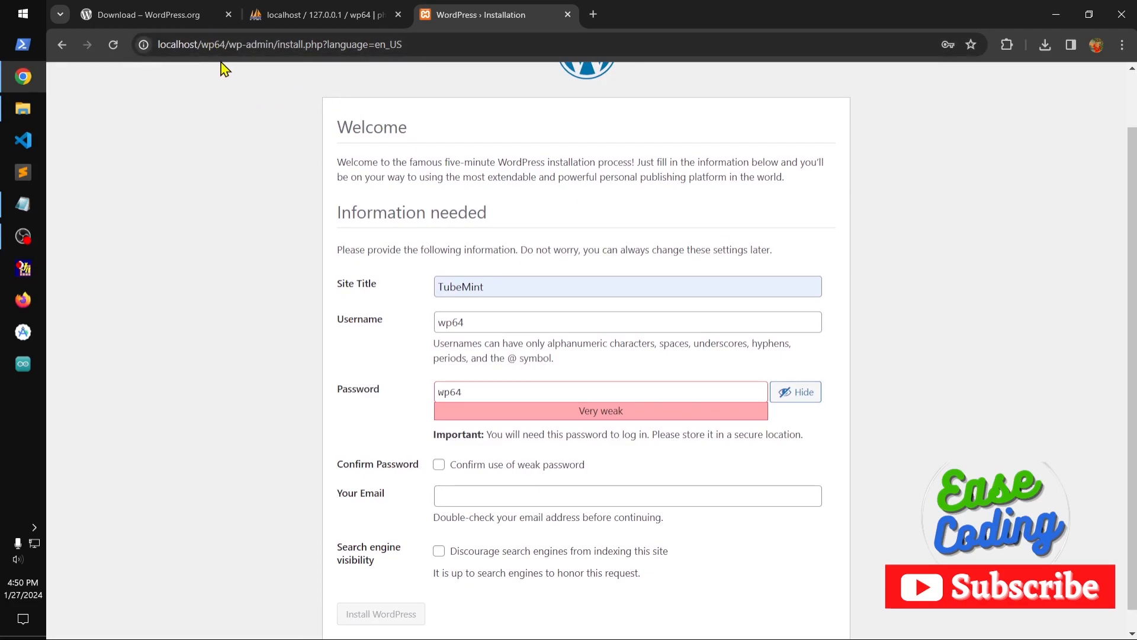
left_click(466, 496)
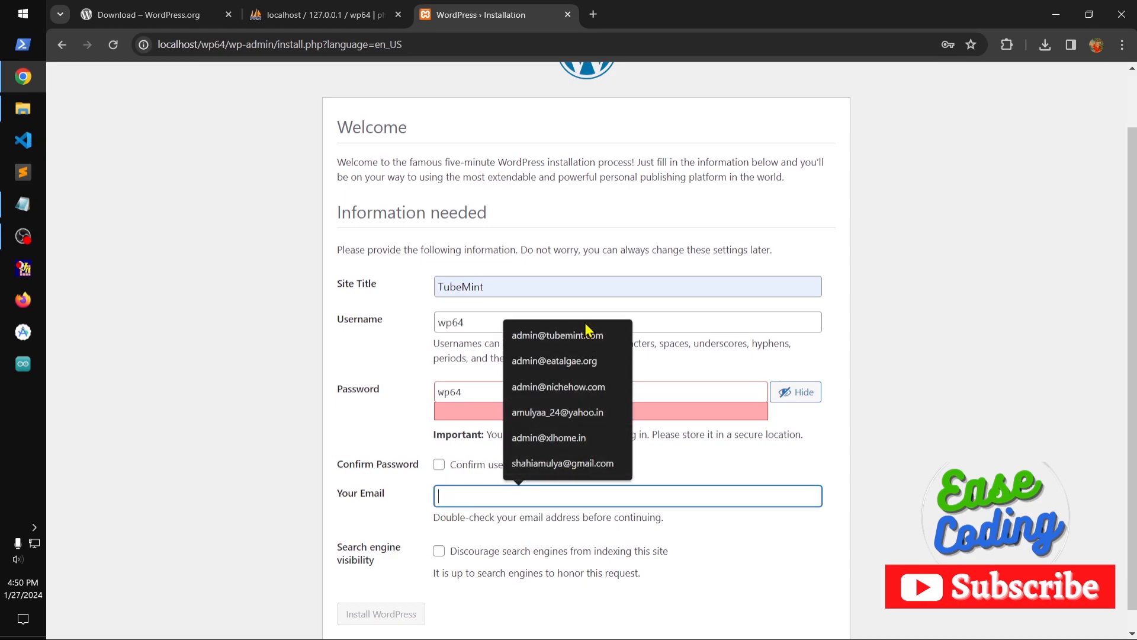
left_click(589, 336)
scroll(619, 581, "down", 1)
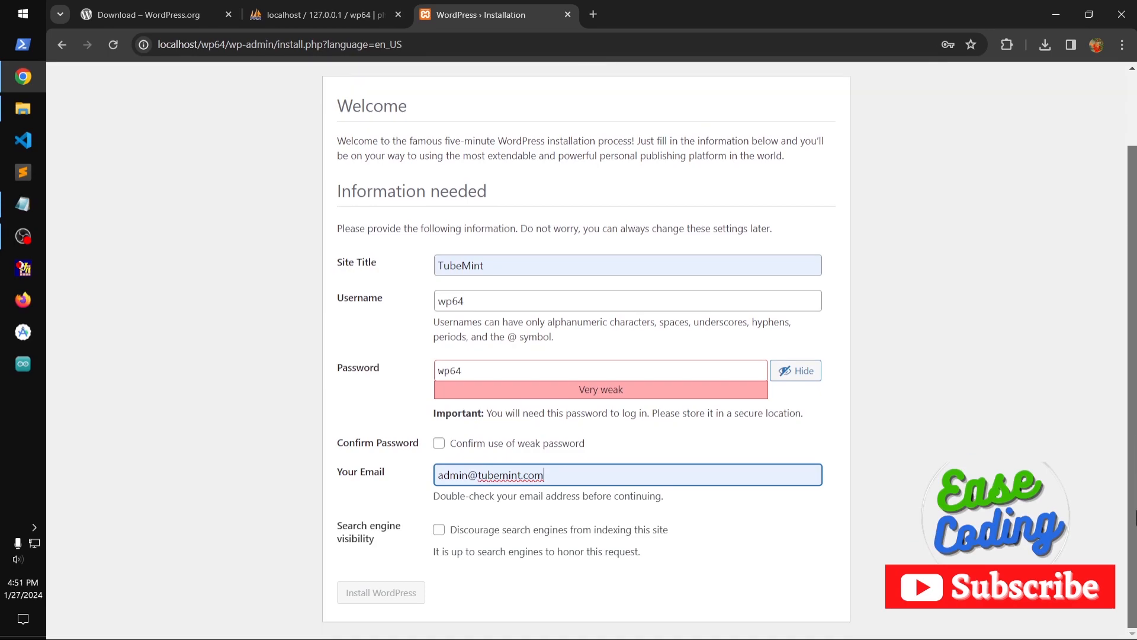
left_click(471, 451)
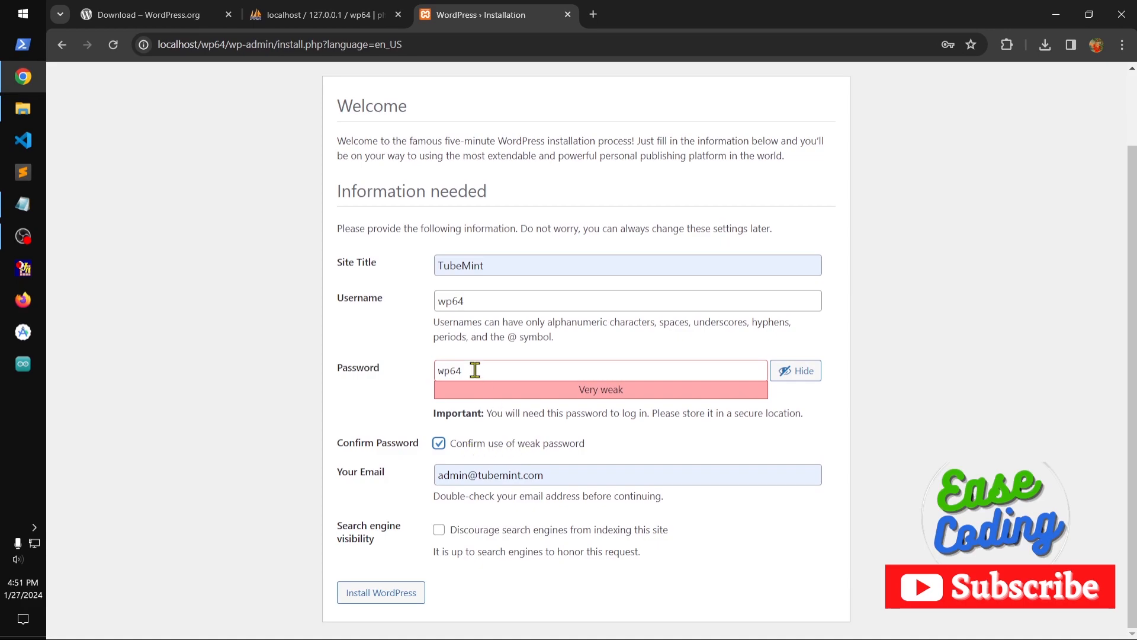
Hide the password, install WordPress and dismiss the password warning.
left_click(795, 371)
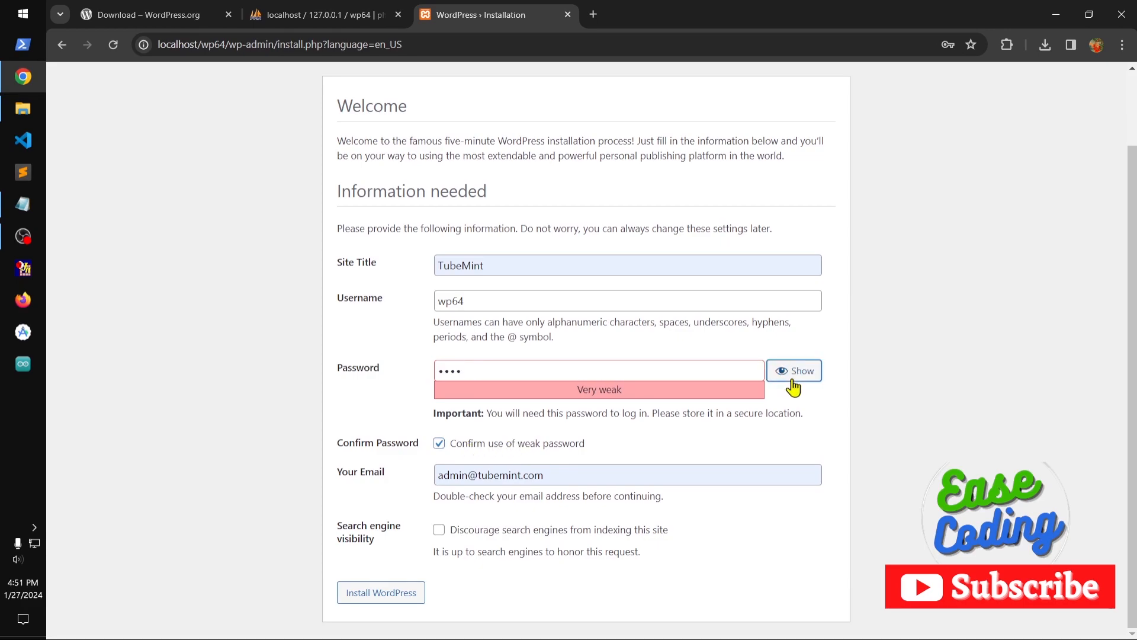
left_click(374, 594)
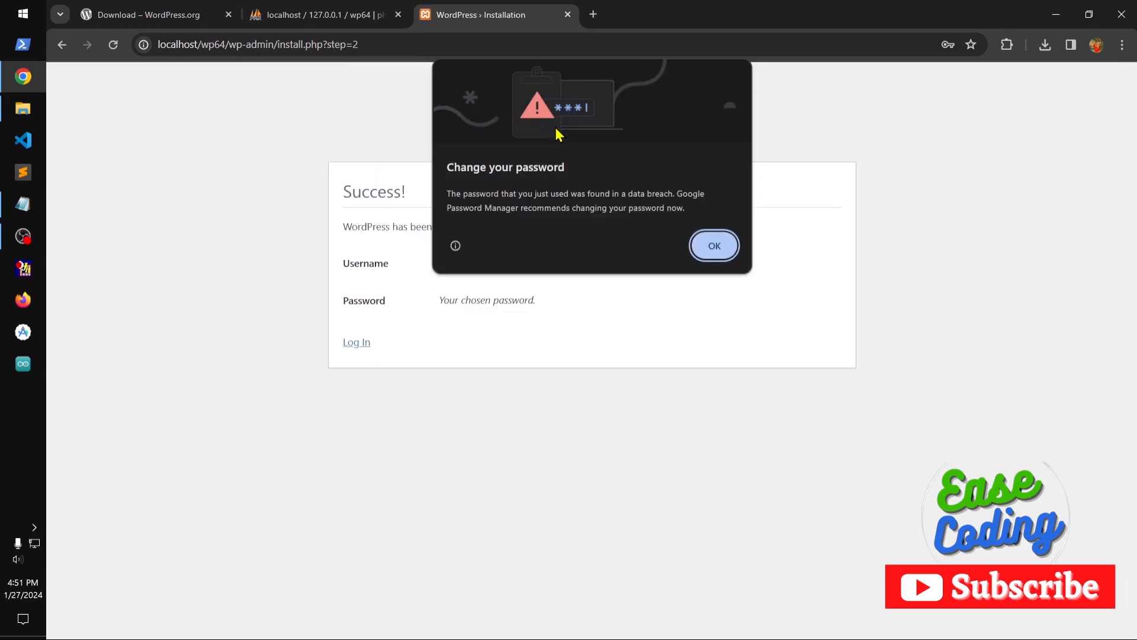
left_click(715, 256)
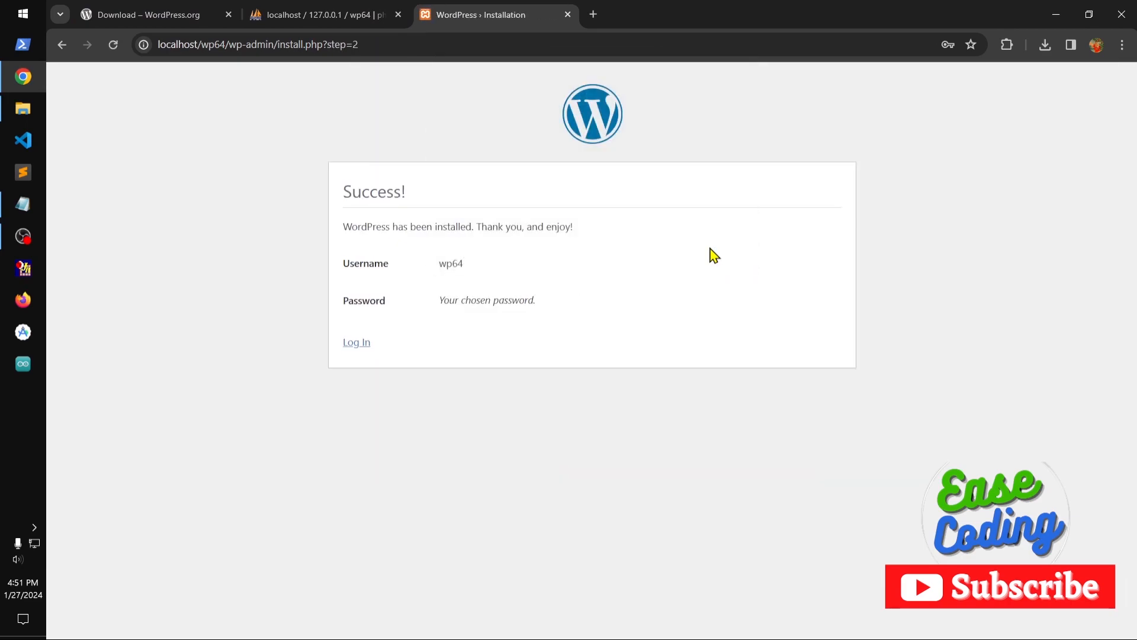
Log in to the new site as wp64 with the account password and dismiss the password warning.
left_click(353, 343)
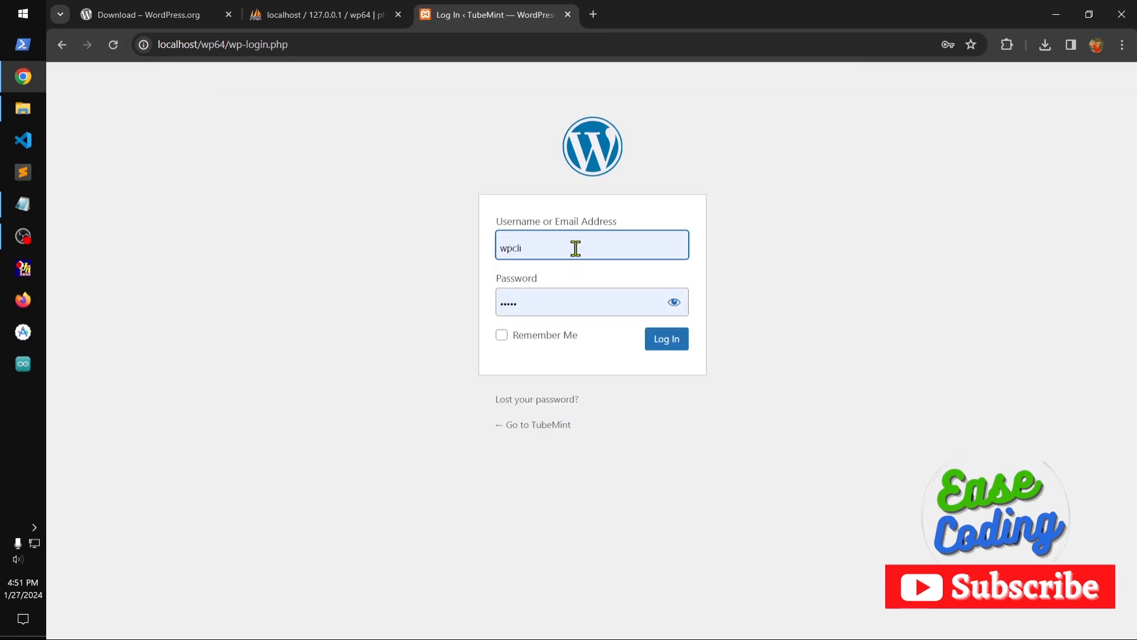
double_click(497, 248)
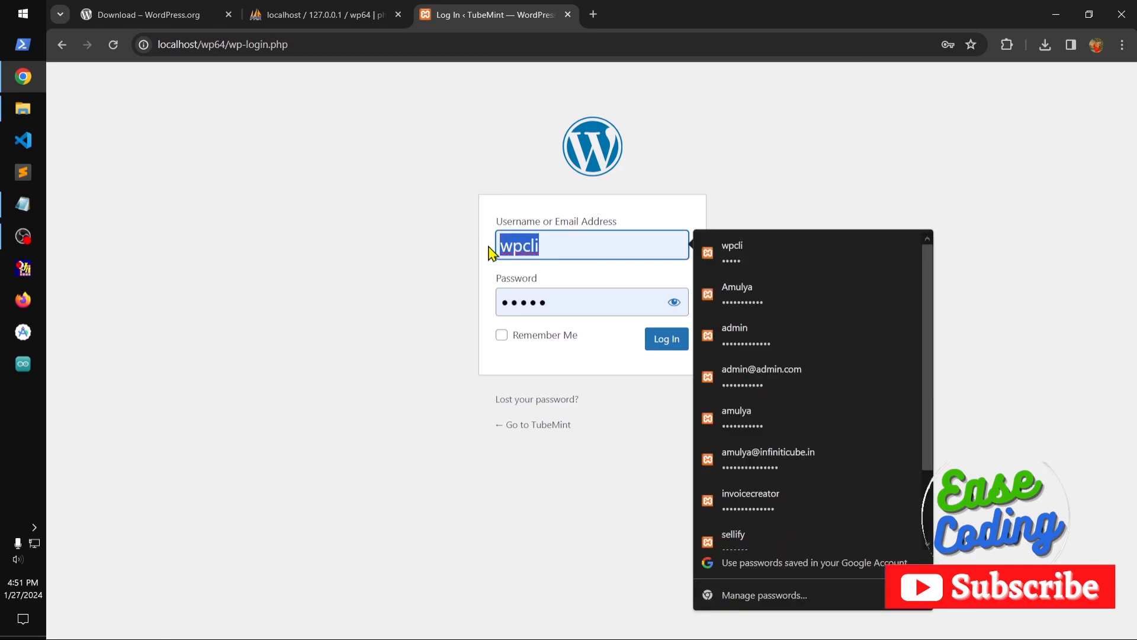
type("wp64")
key("Tab")
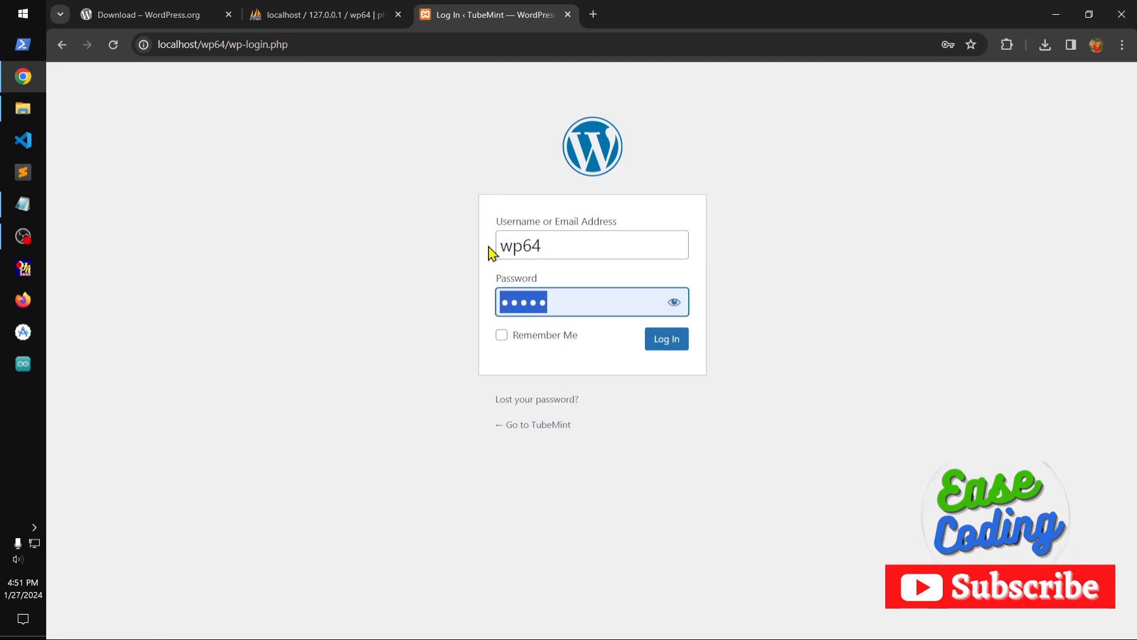
type("•")
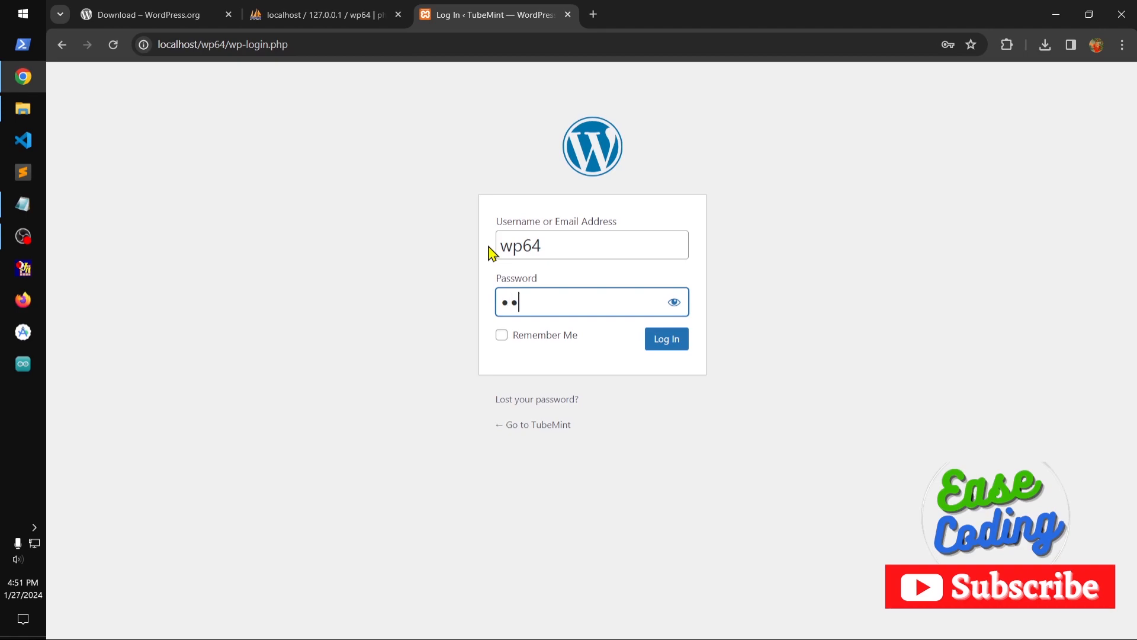
type("••")
key("BackSpace")
type("•")
left_click(676, 304)
left_click(666, 348)
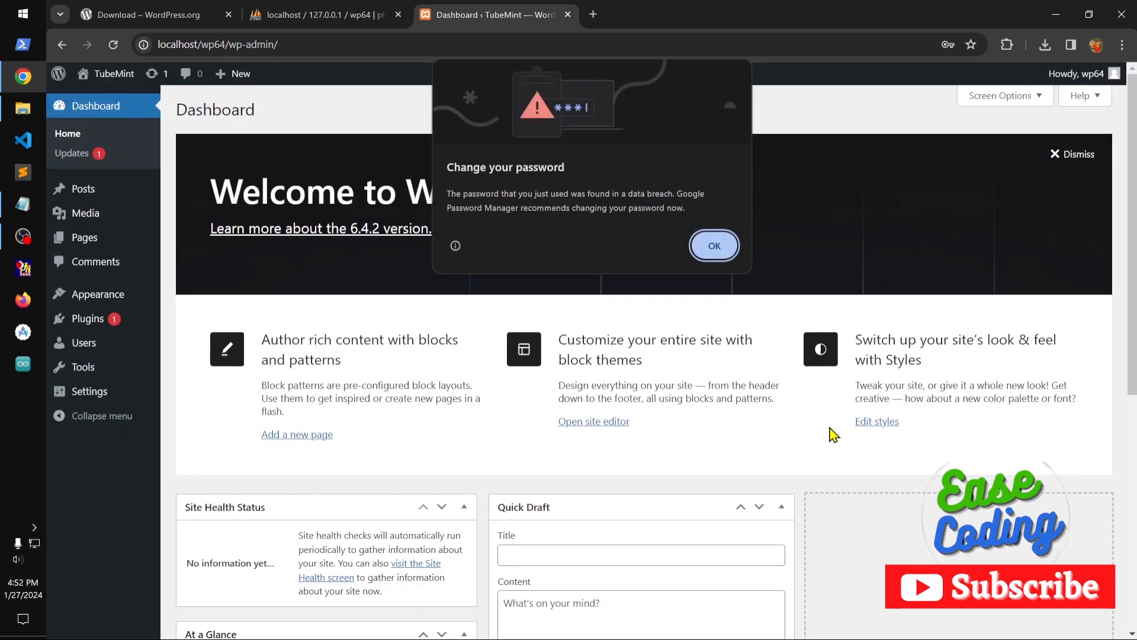
left_click(714, 246)
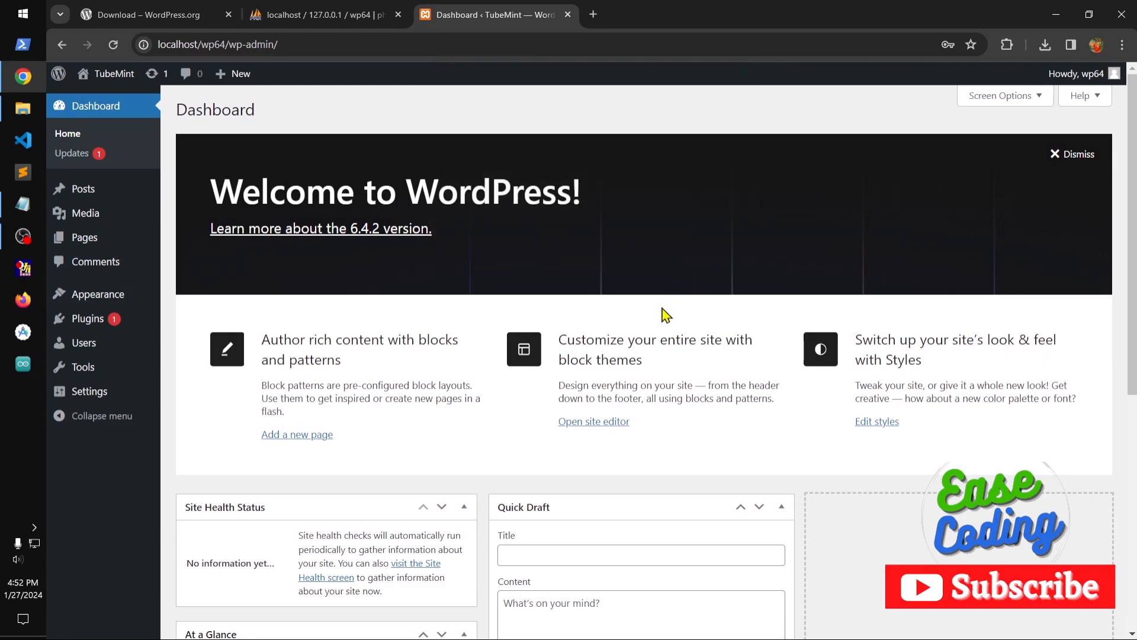
Open the TubeMint site's front end in a new tab and look through its home page.
left_click_drag(559, 343, 732, 435)
left_click(735, 436)
right_click(102, 73)
left_click(125, 89)
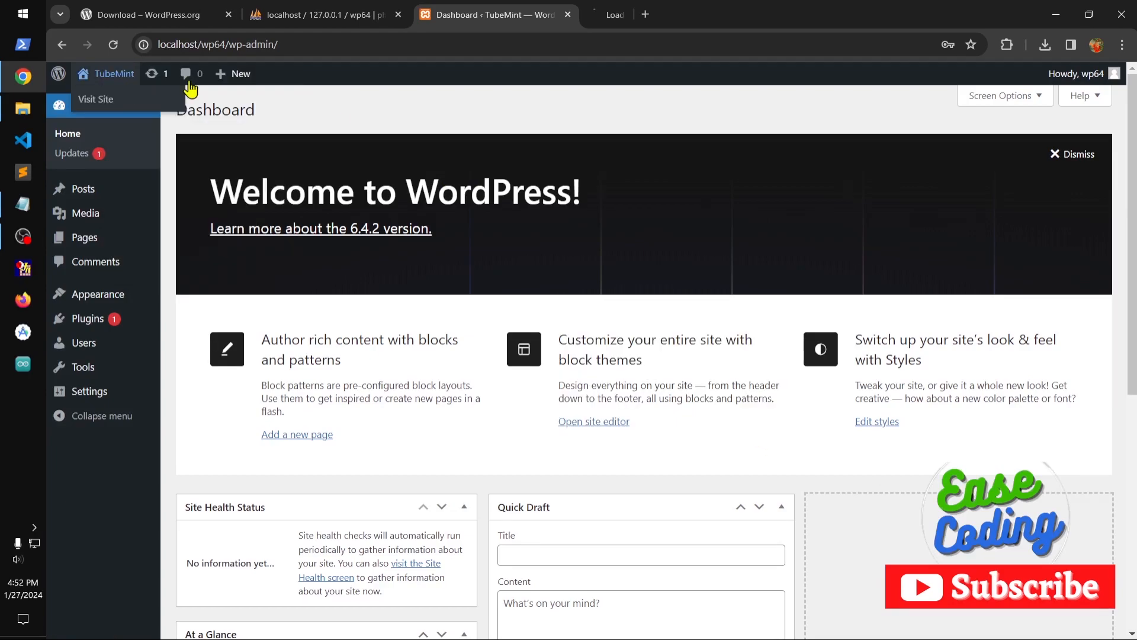
left_click(650, 15)
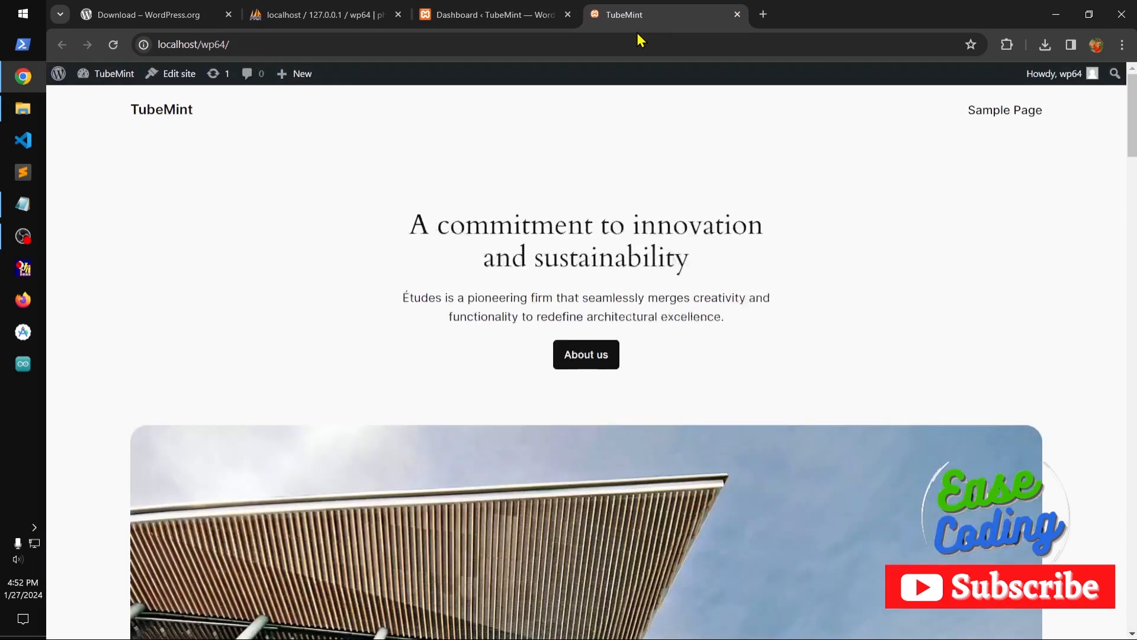
scroll(769, 324, "down", 20)
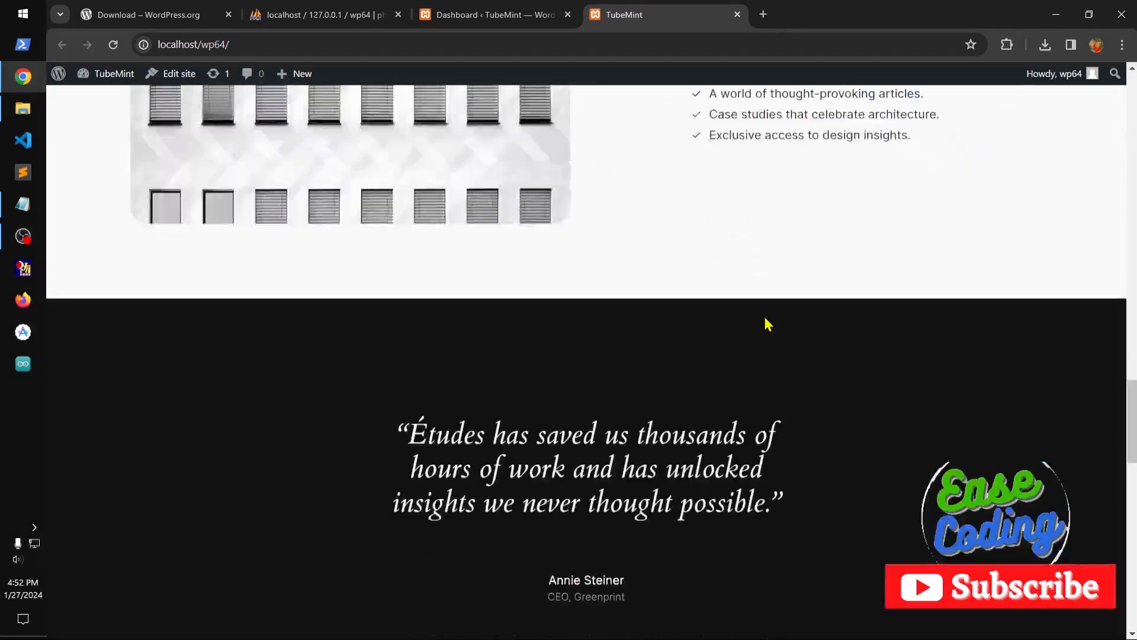
scroll(769, 324, "up", 20)
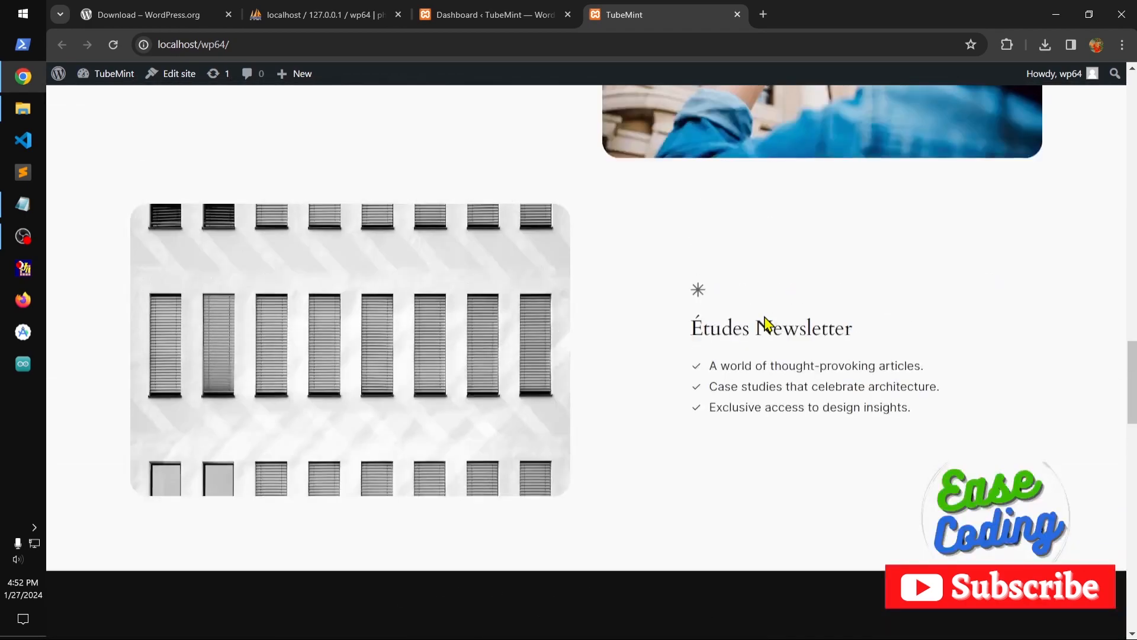
Return to the WordPress dashboard and examine the lists of existing posts and pages.
left_click(508, 18)
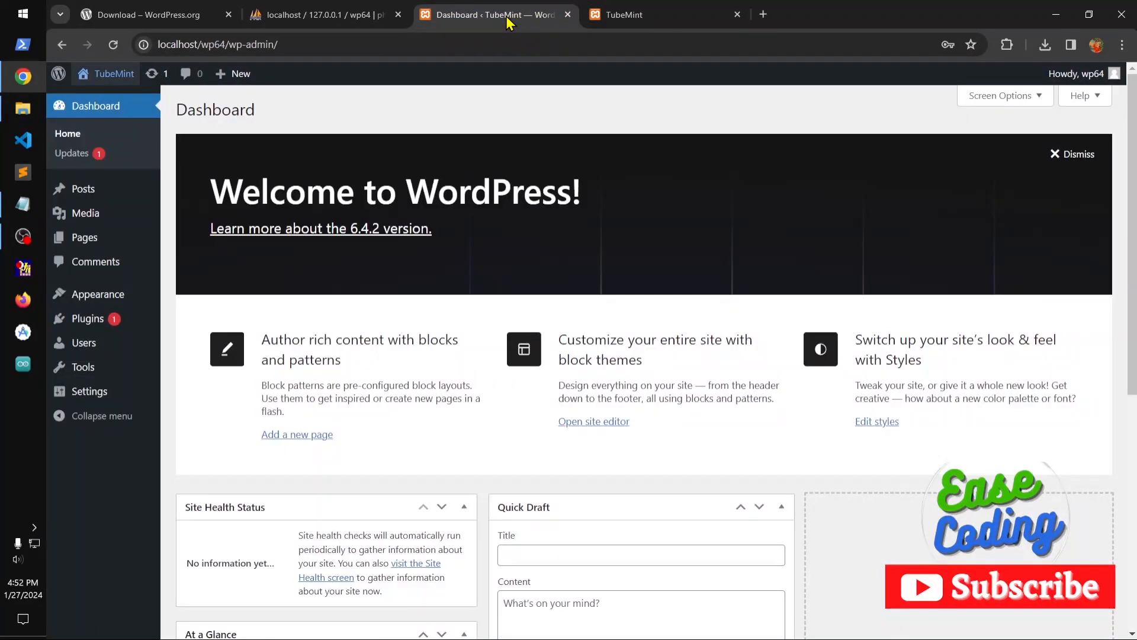
left_click(84, 191)
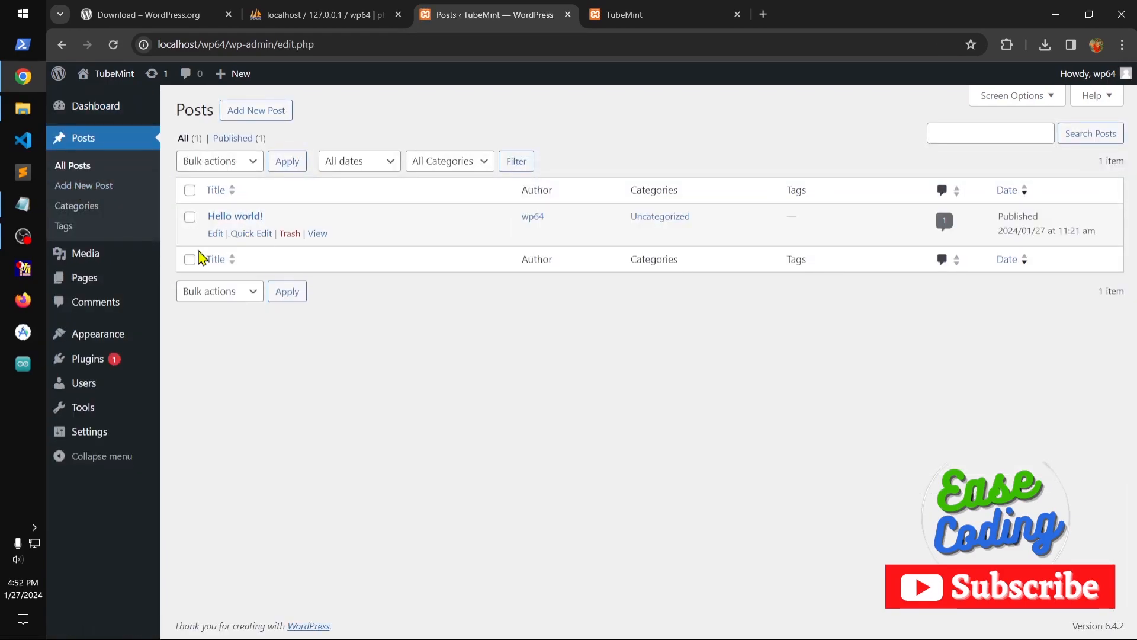
left_click(84, 279)
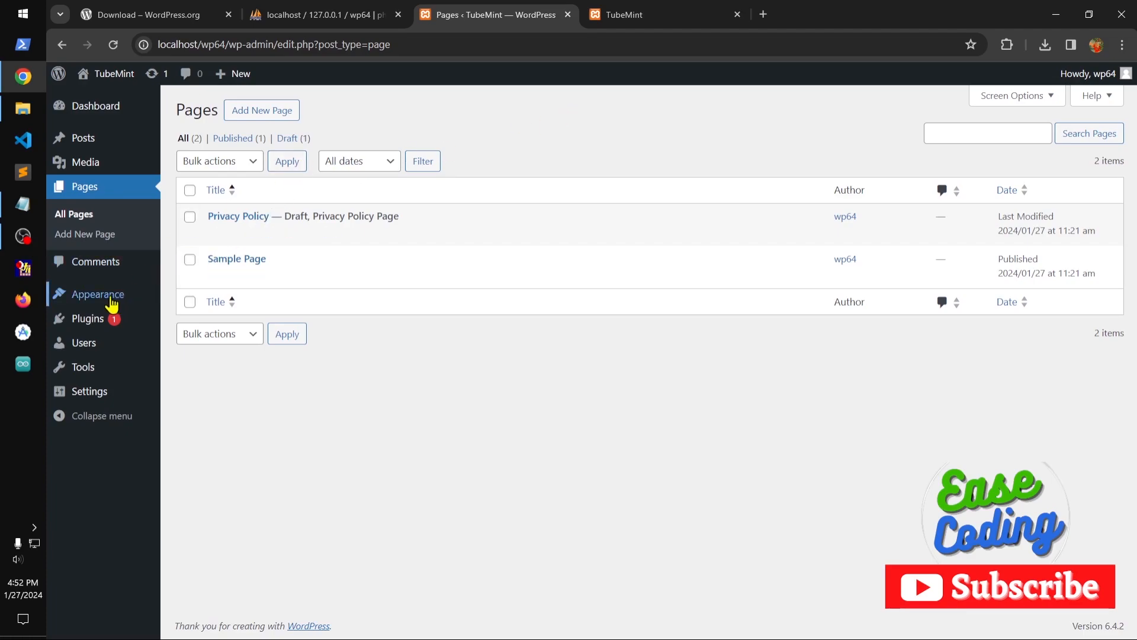
Open the site's theme Editor in a new tab, and check the home page's header navigation while it loads.
mouse_move(95, 295)
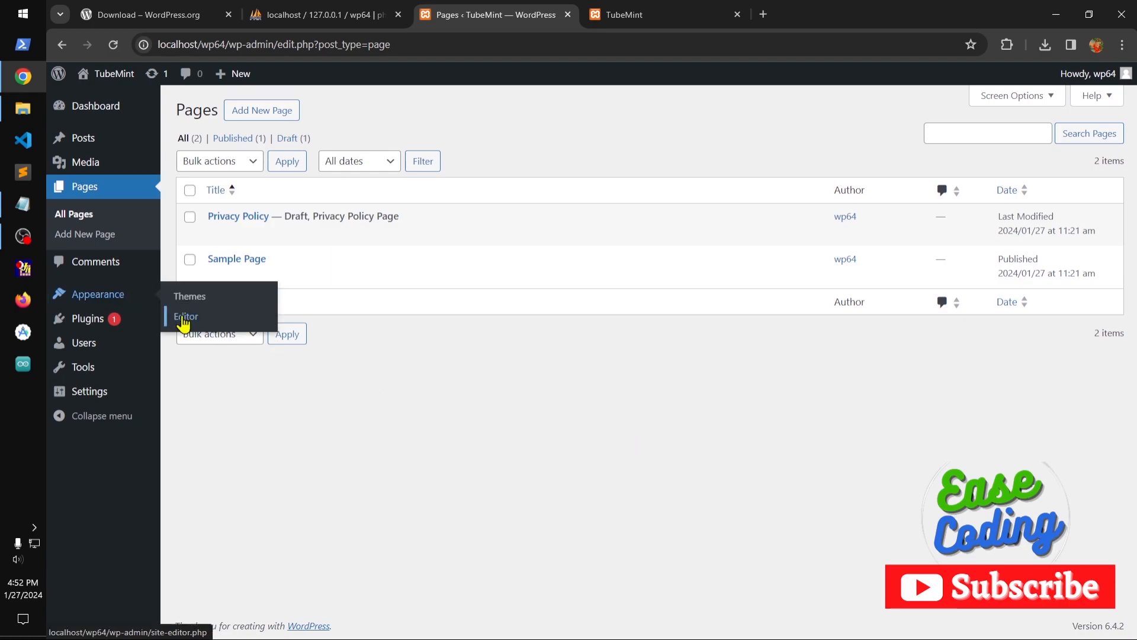
right_click(184, 323)
left_click(205, 328)
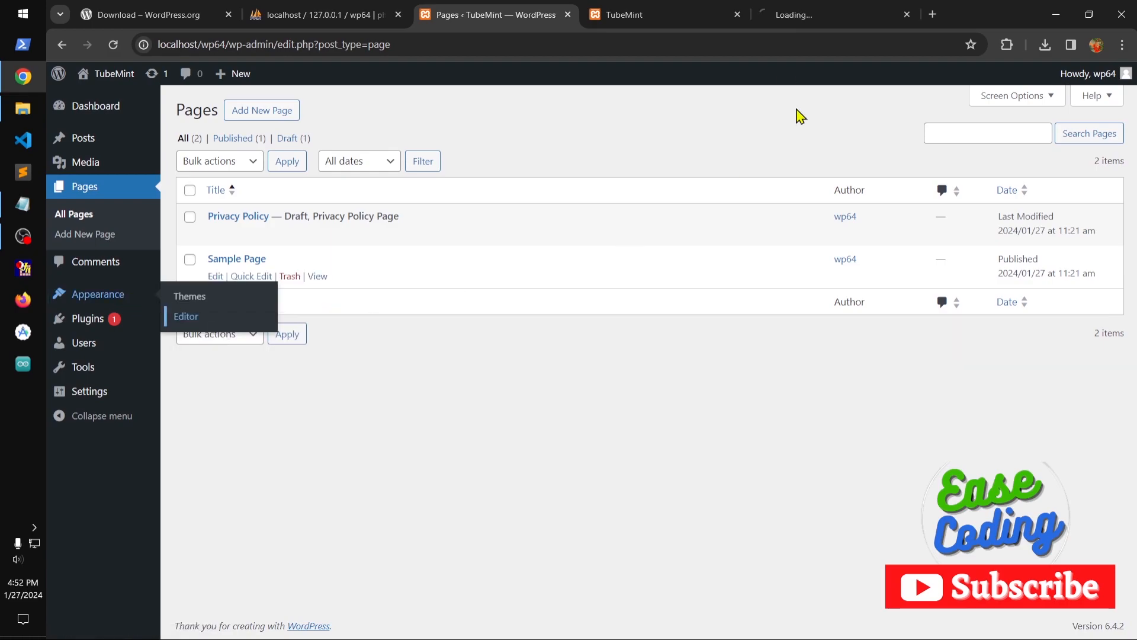
left_click(806, 24)
left_click(677, 14)
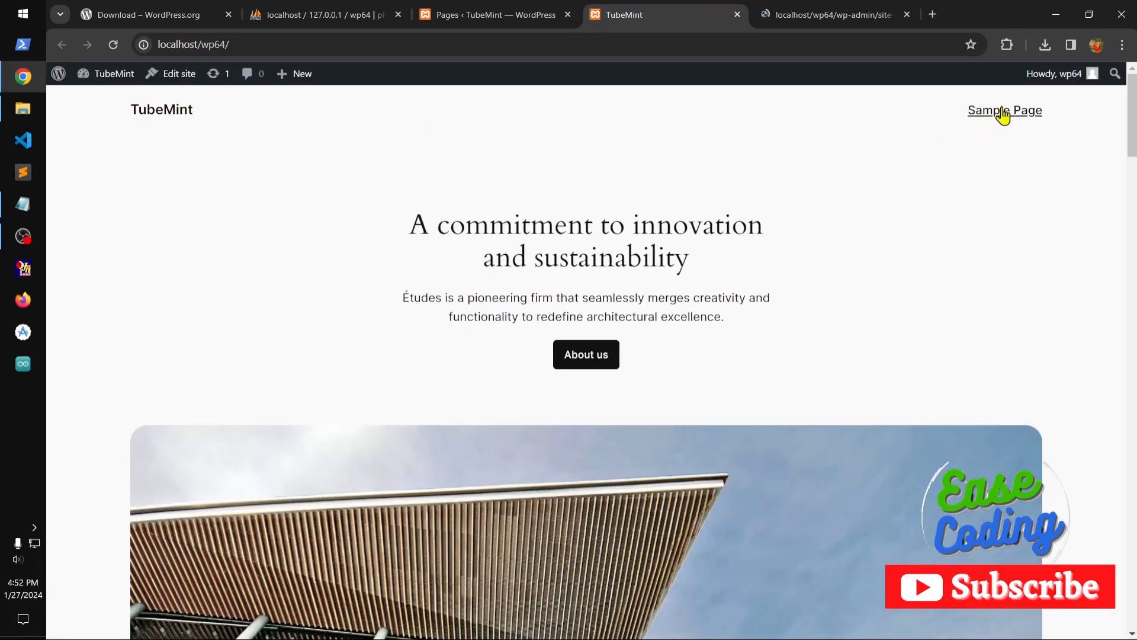
left_click(804, 16)
left_click(656, 17)
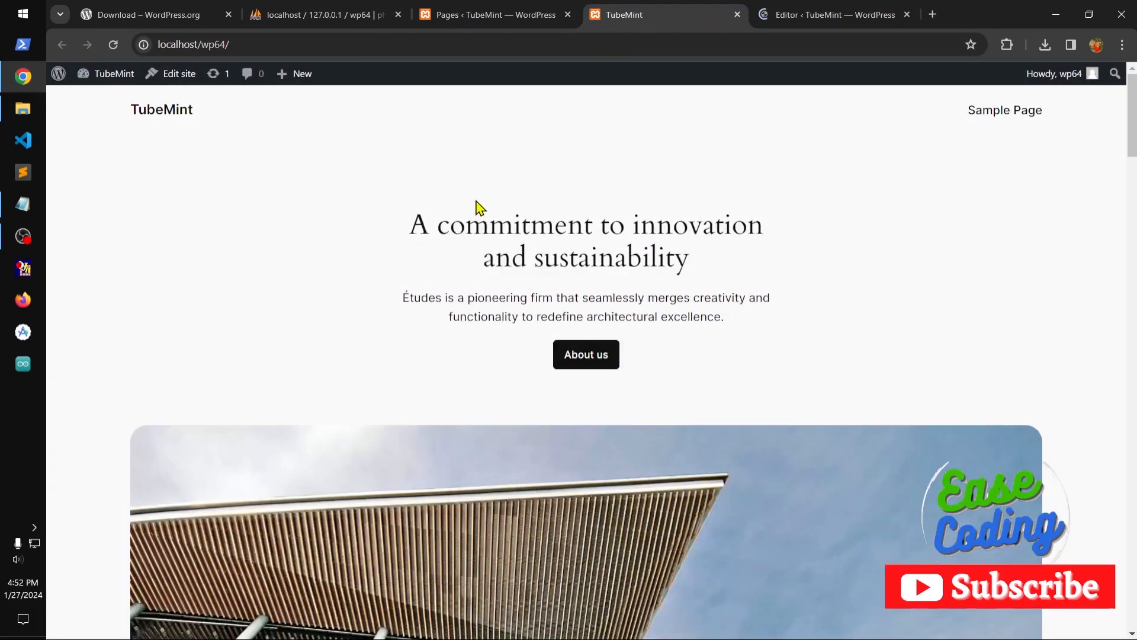
Create a page titled Blog, publish it with no body content, and close its editor tab.
left_click(460, 18)
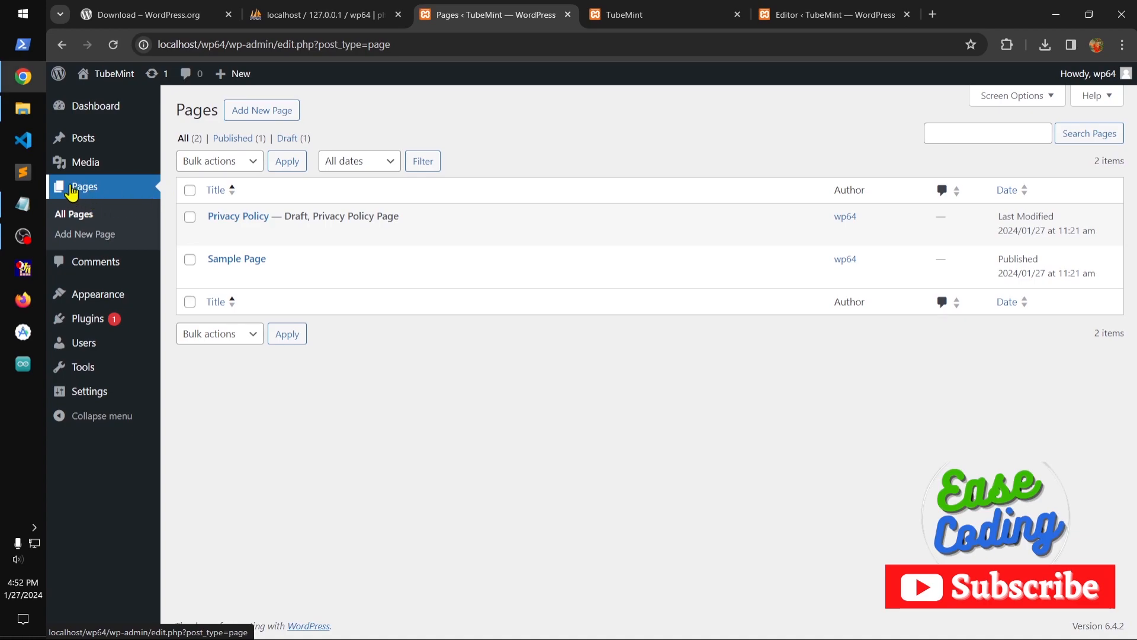
left_click(80, 243)
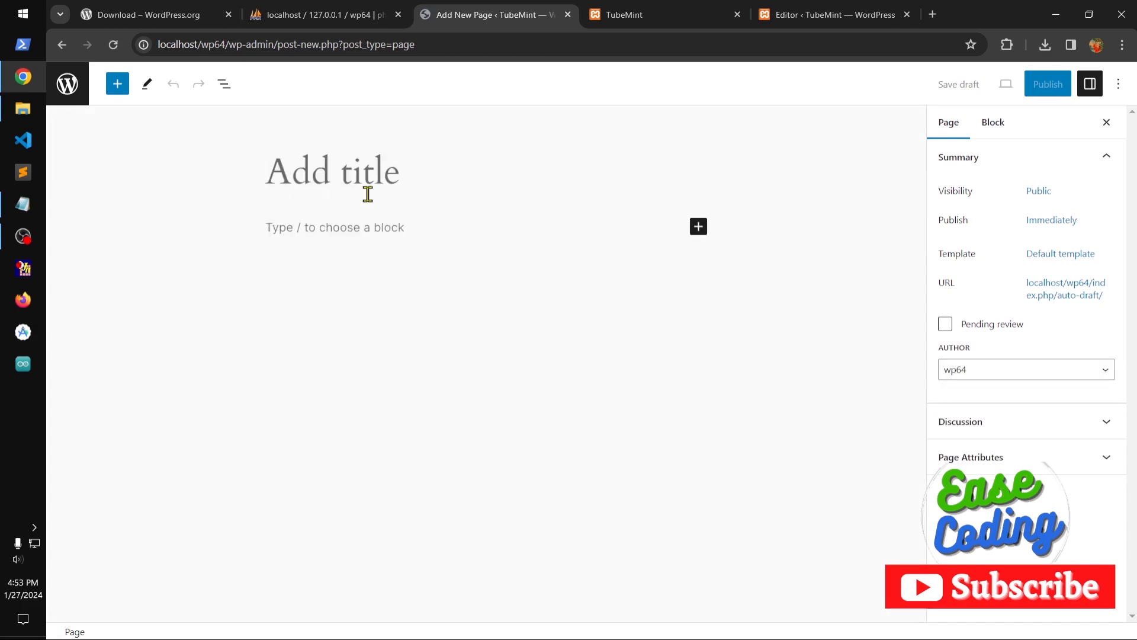
type("Blog")
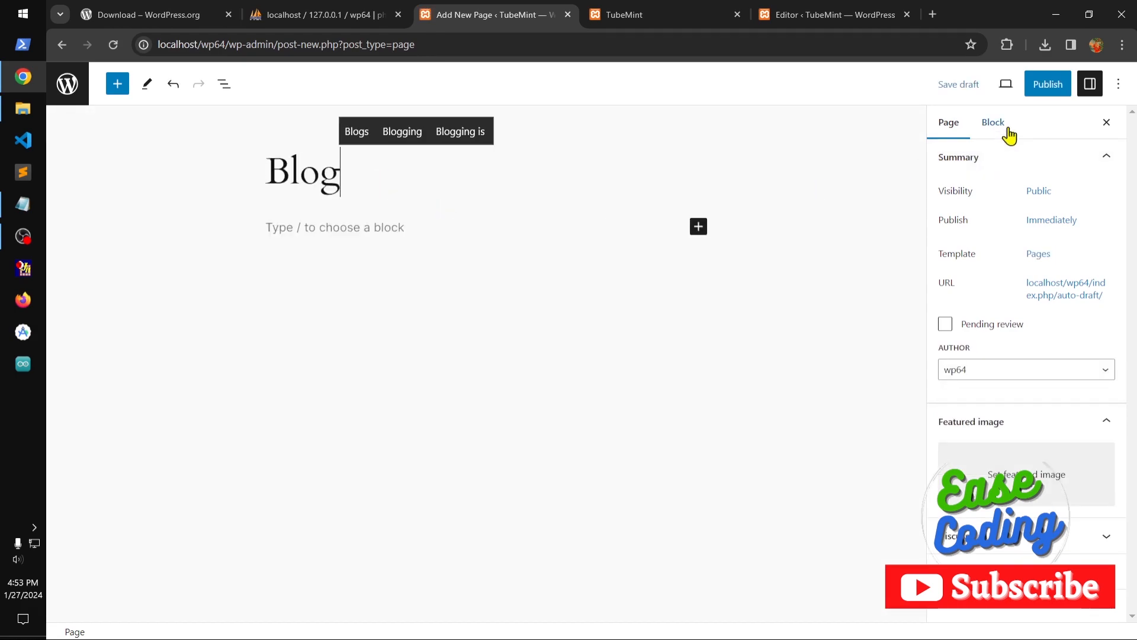
left_click(1047, 85)
left_click(1008, 86)
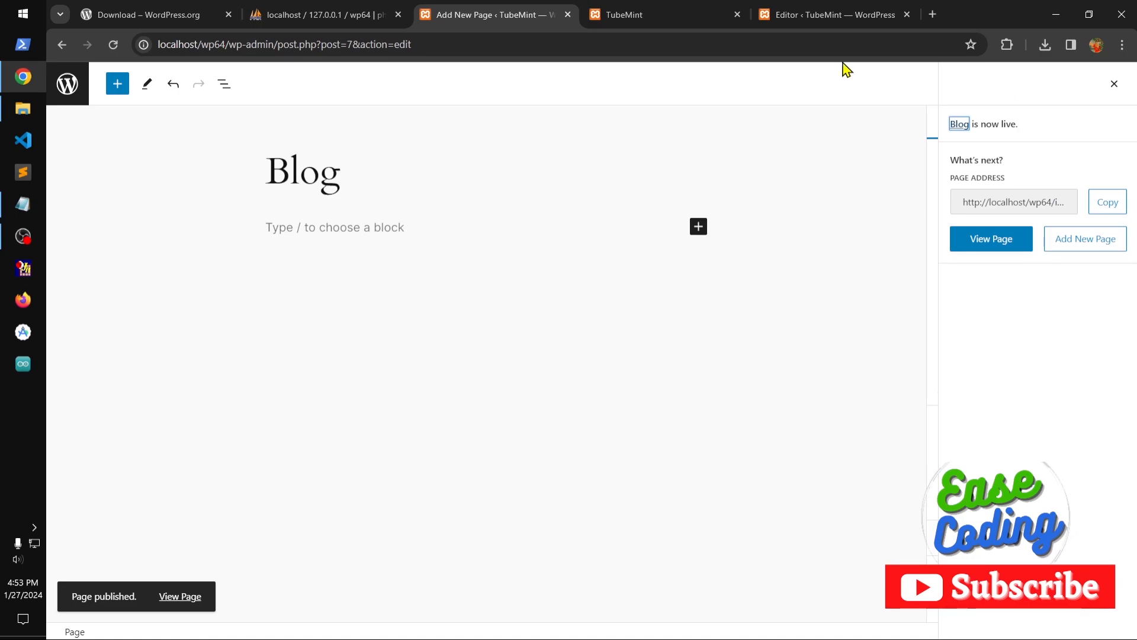
left_click(567, 14)
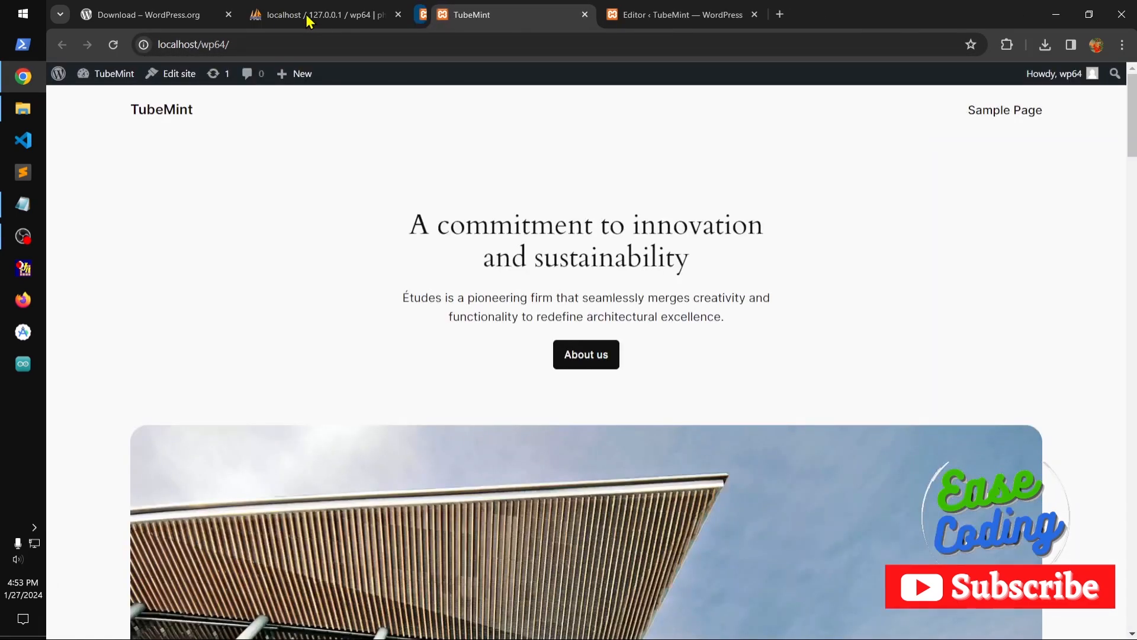
Return to the dashboard's list of pages and start a new page titled Home.
left_click(649, 19)
left_click(474, 20)
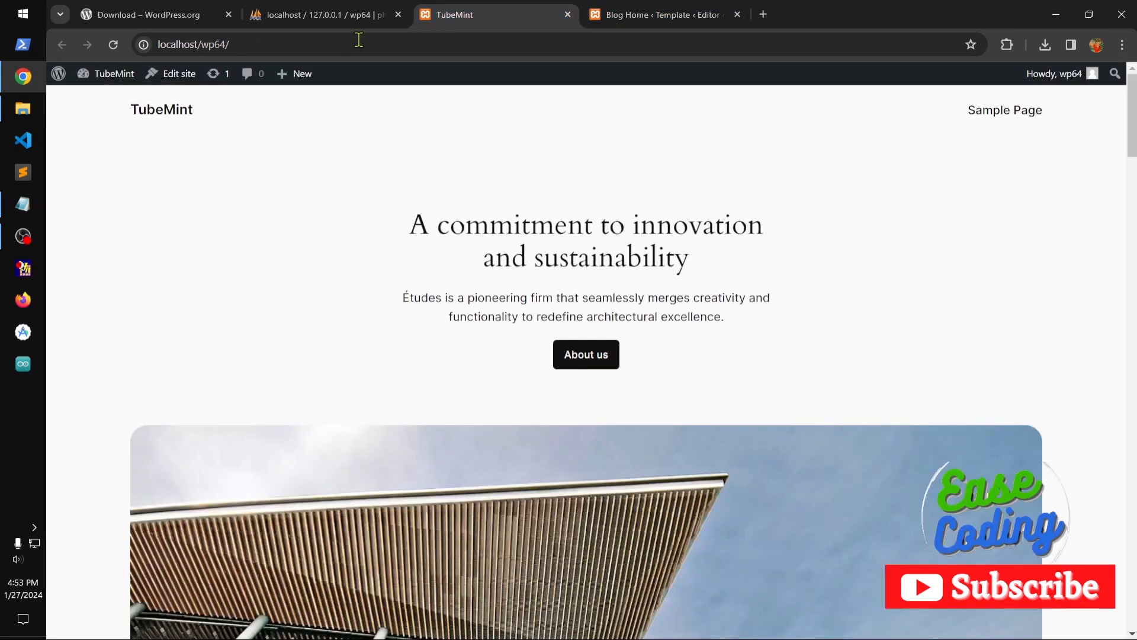
mouse_move(99, 80)
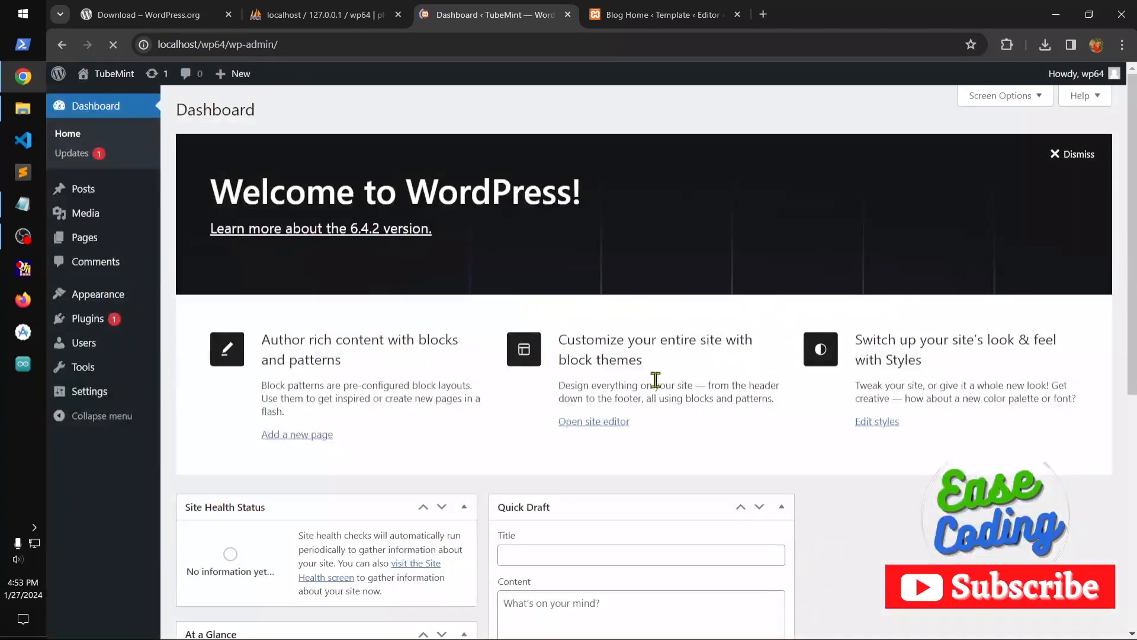
mouse_move(86, 243)
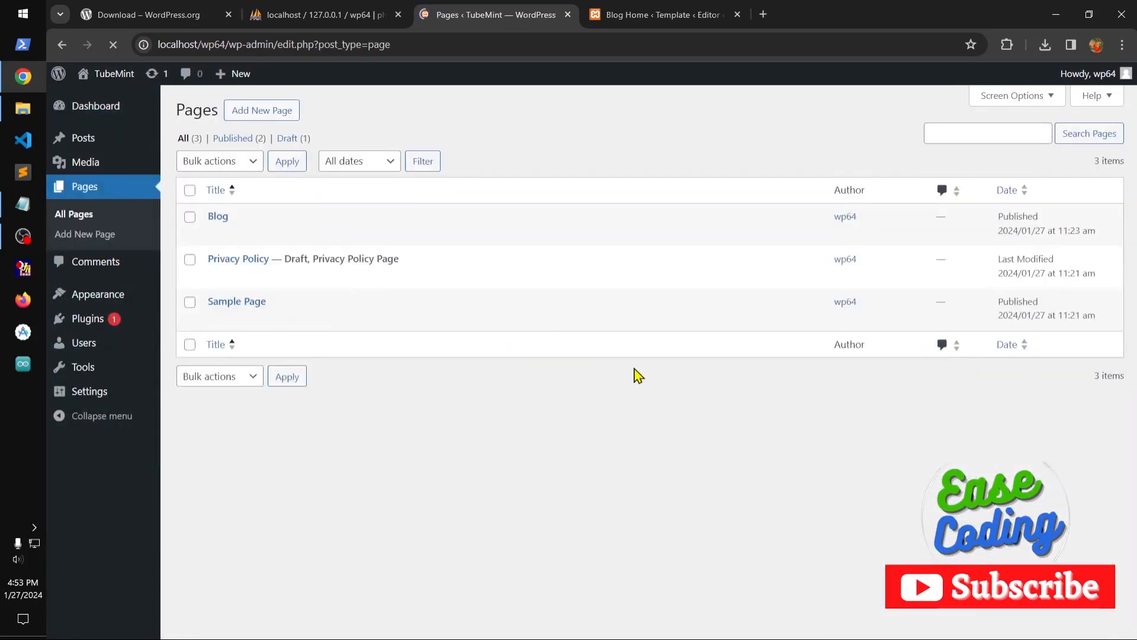
left_click(258, 113)
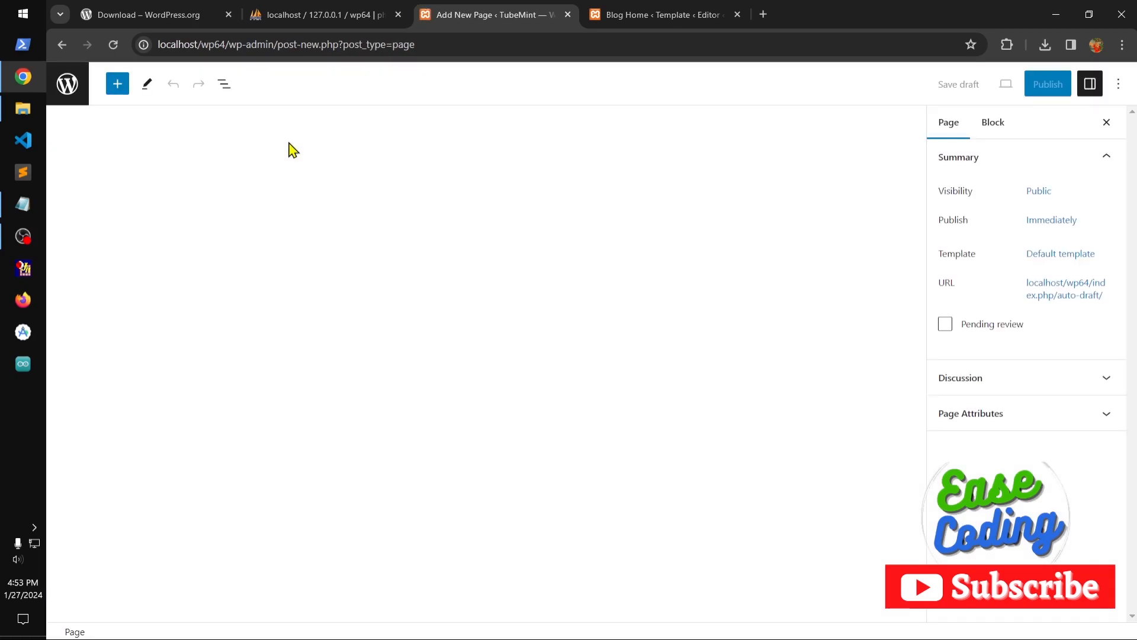
type("H")
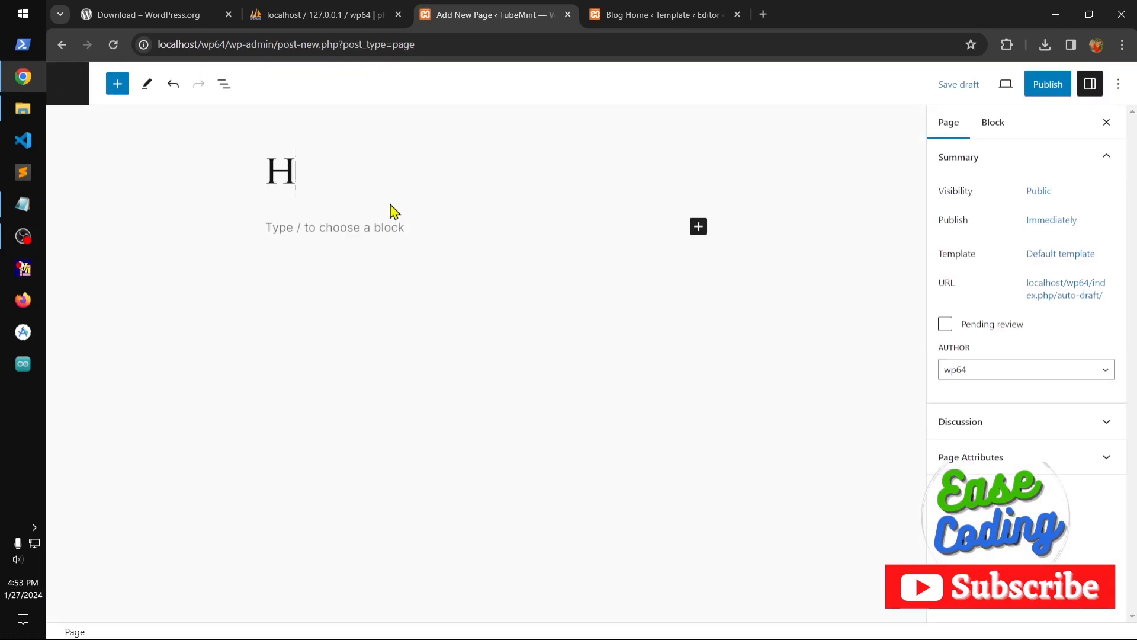
type("ome")
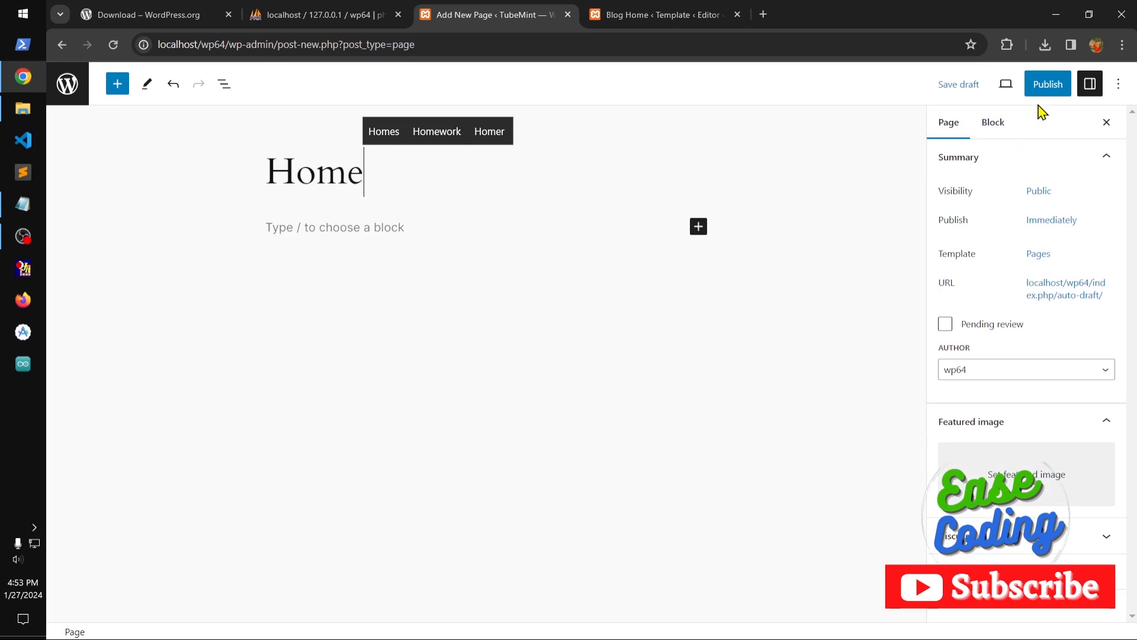
Copy the paragraph under "A passion for creating spaces" from the Blog Home template into the Home page's body.
left_click(663, 15)
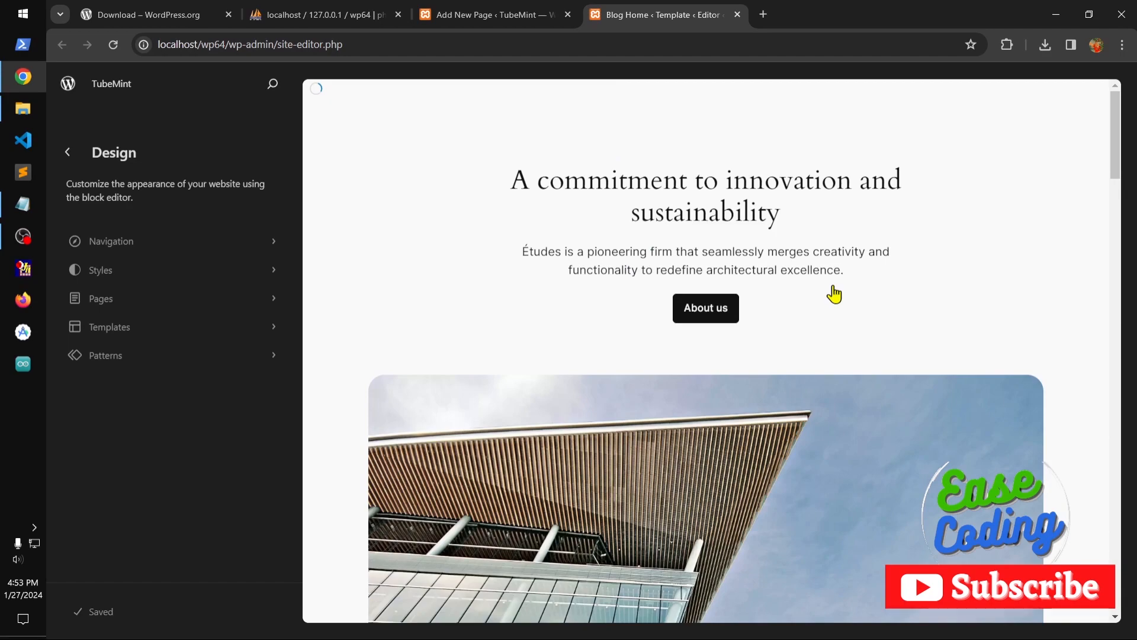
left_click(696, 257)
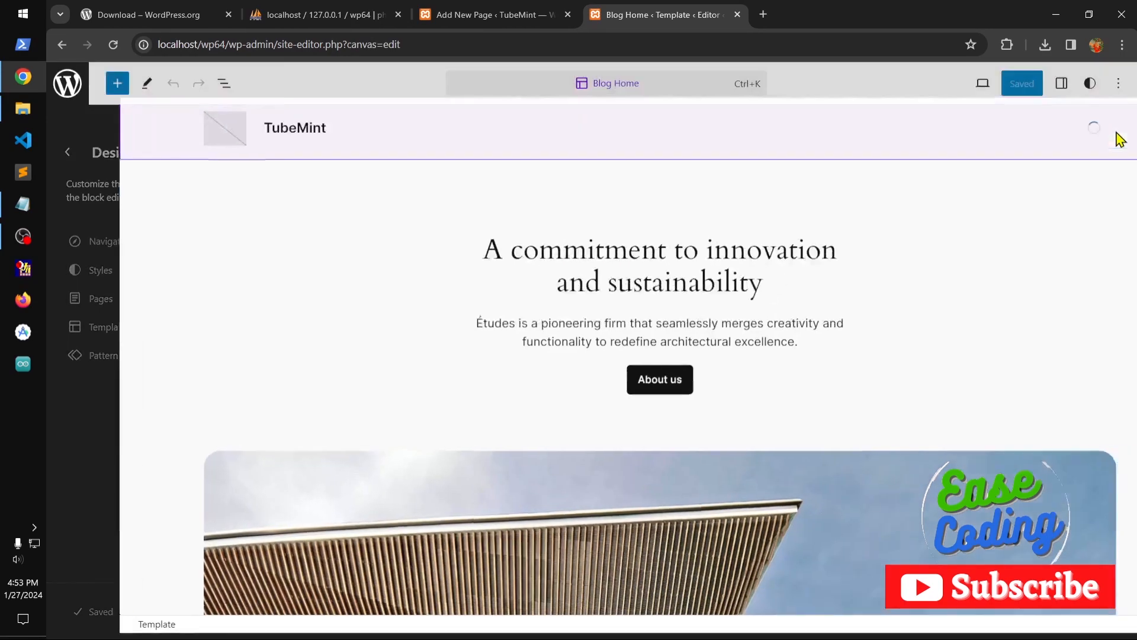
scroll(818, 348, "down", 10)
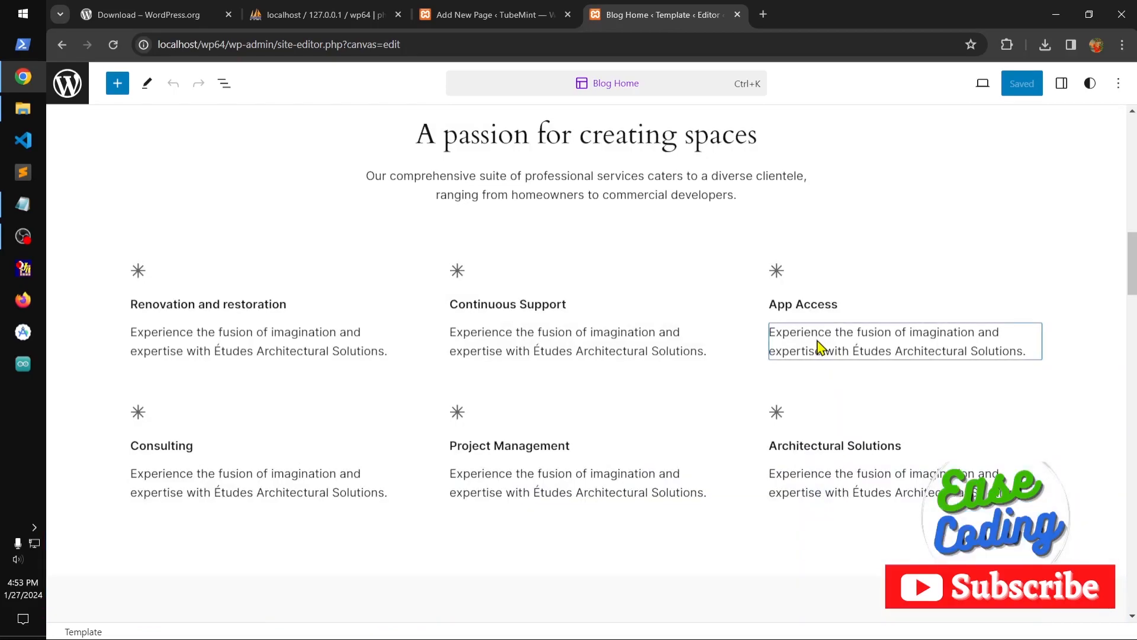
left_click_drag(744, 201, 365, 182)
key("ctrl+c")
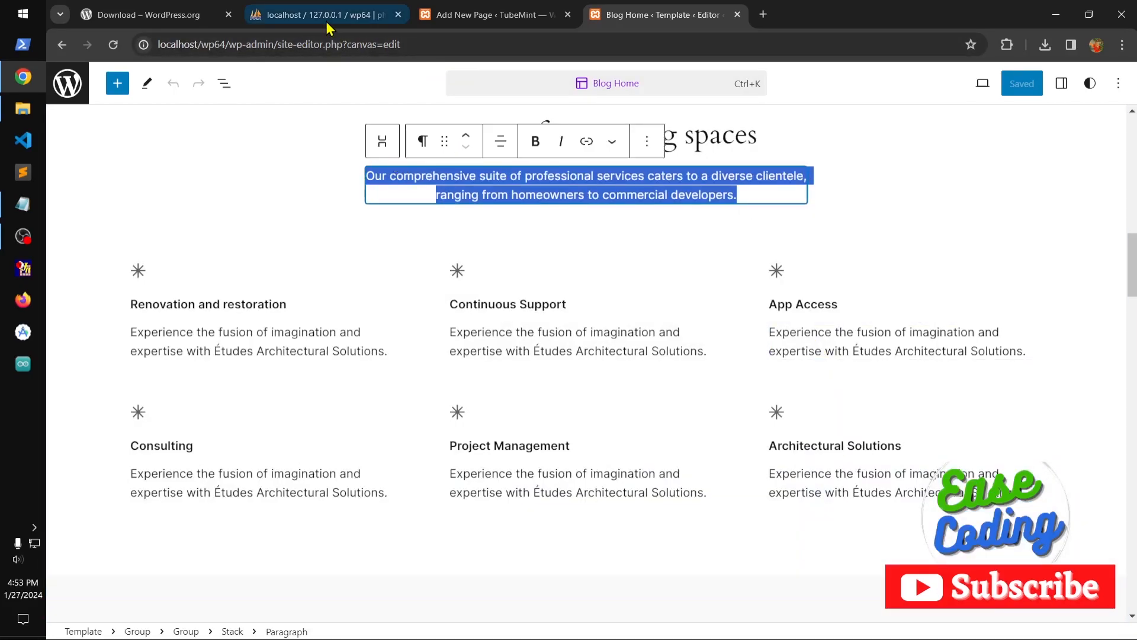
left_click(448, 18)
left_click(397, 226)
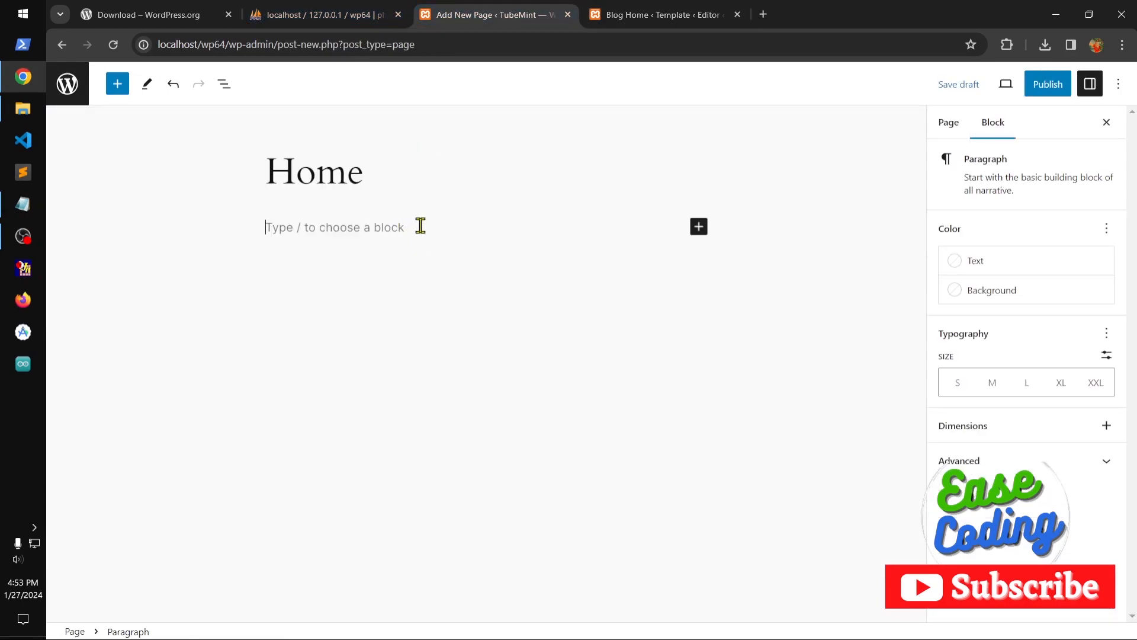
key("ctrl+v")
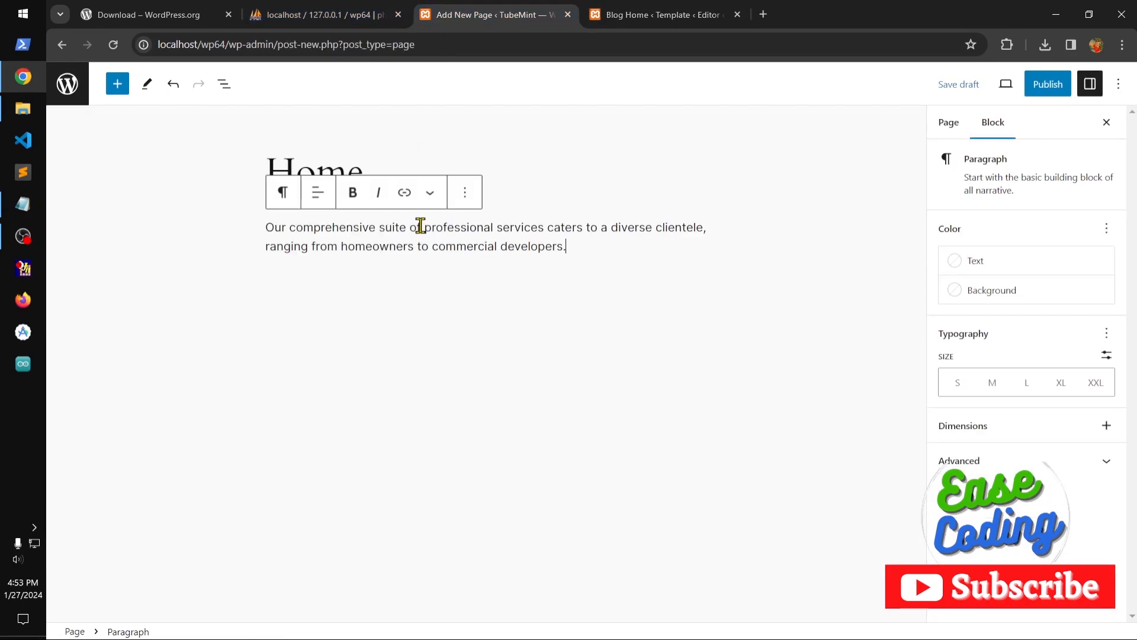
Repeat the copied sentence to build four body paragraphs on the Home page, containing it three, one, two and one times.
key("ctrl+v")
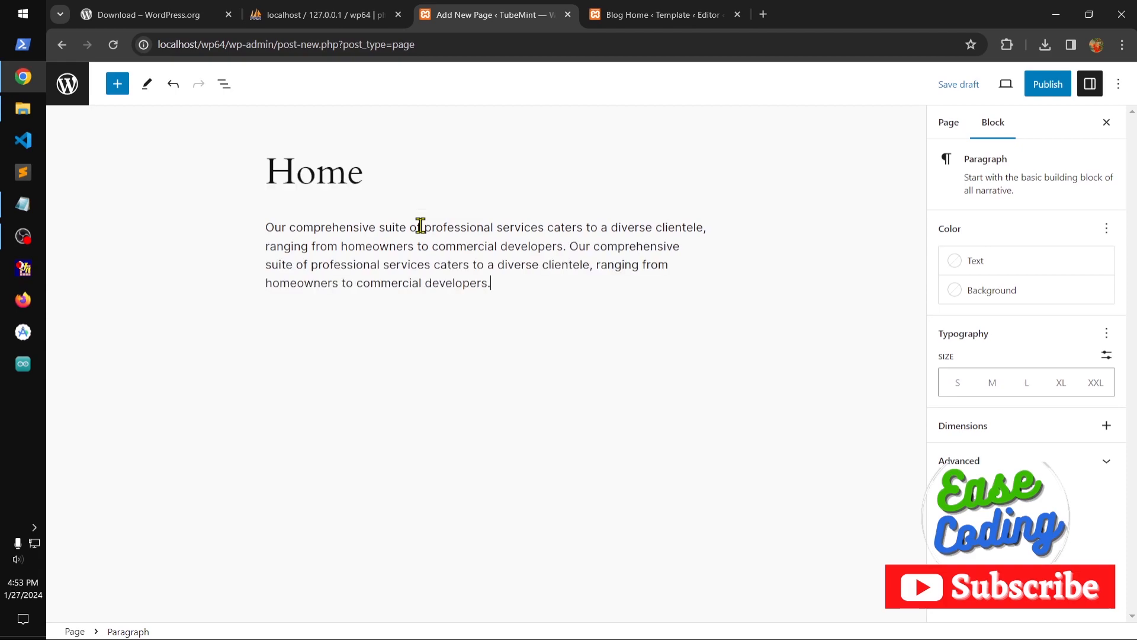
key("ctrl+v")
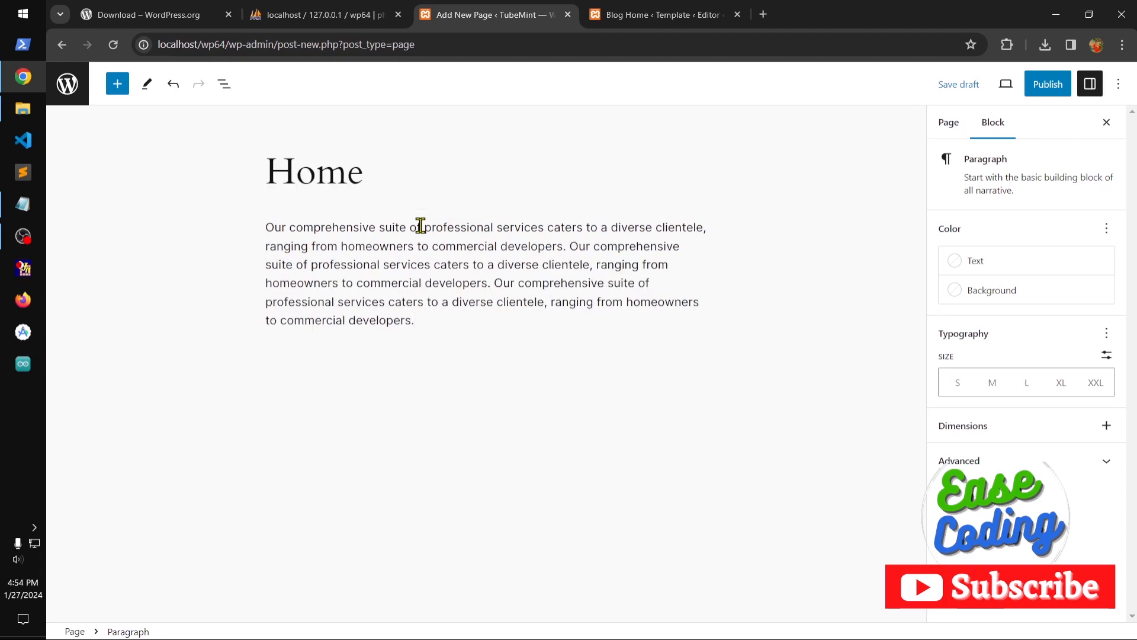
key("Return")
key("ctrl+v")
key("Return")
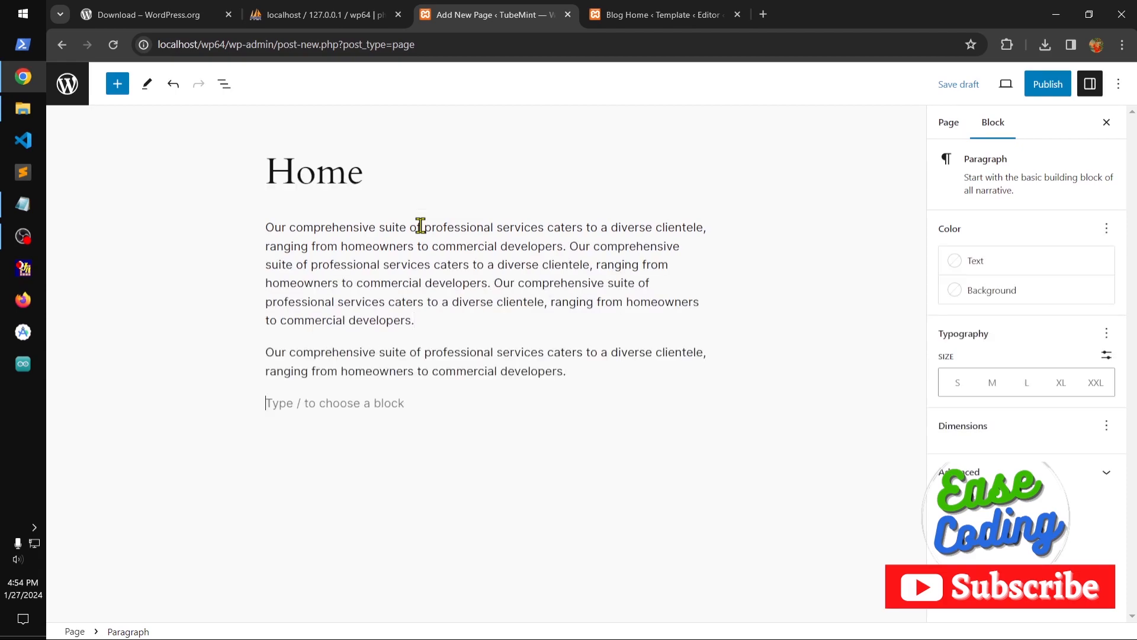
key("ctrl+v")
key("ctrl+v")
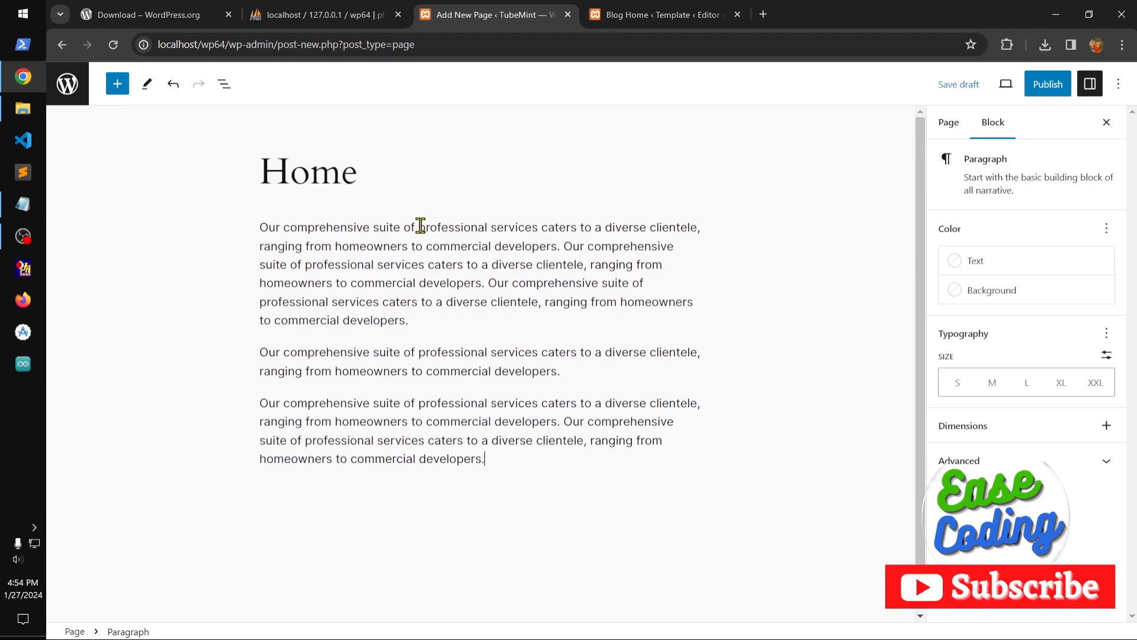
key("Return")
key("ctrl+v")
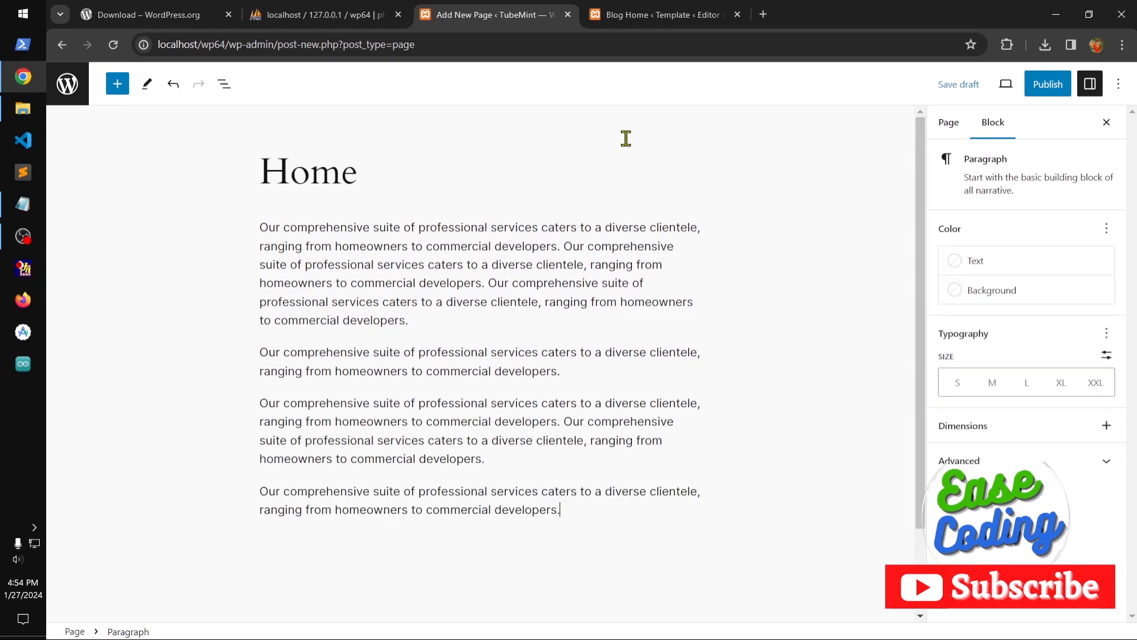
Publish the Home page and close the Blog Home template's site editor tab.
left_click(1049, 98)
left_click(1023, 90)
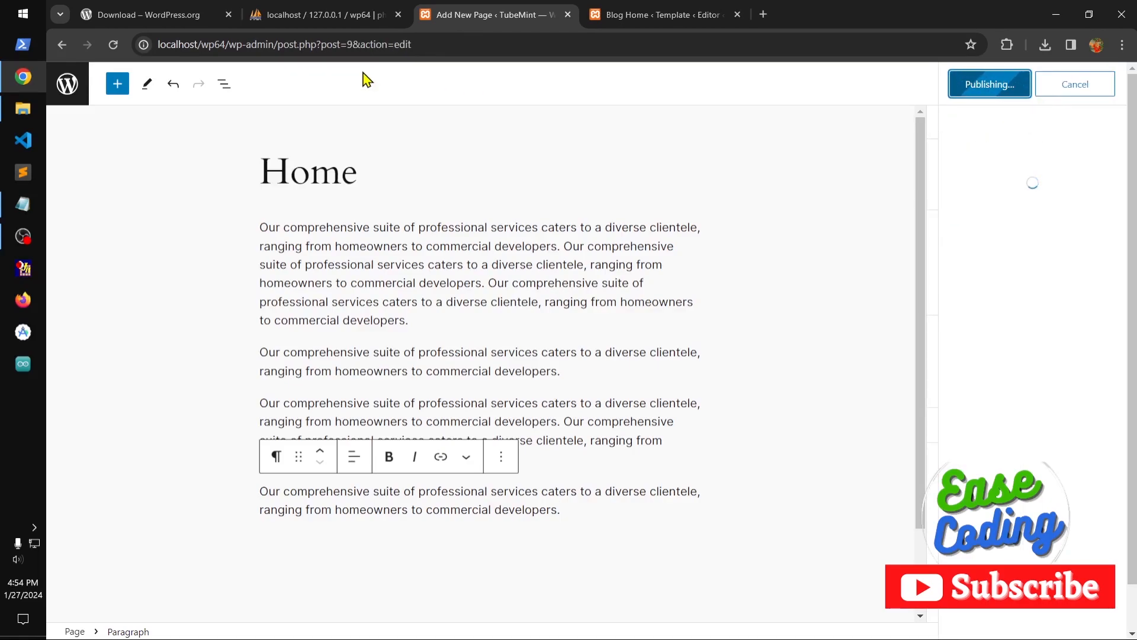
left_click(620, 23)
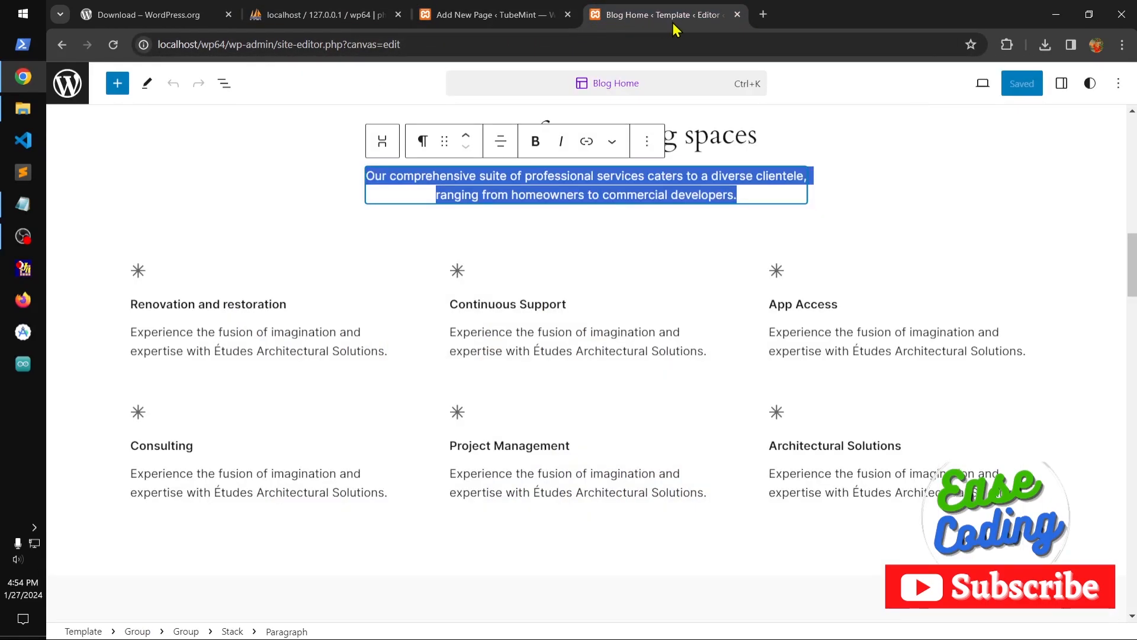
left_click(736, 15)
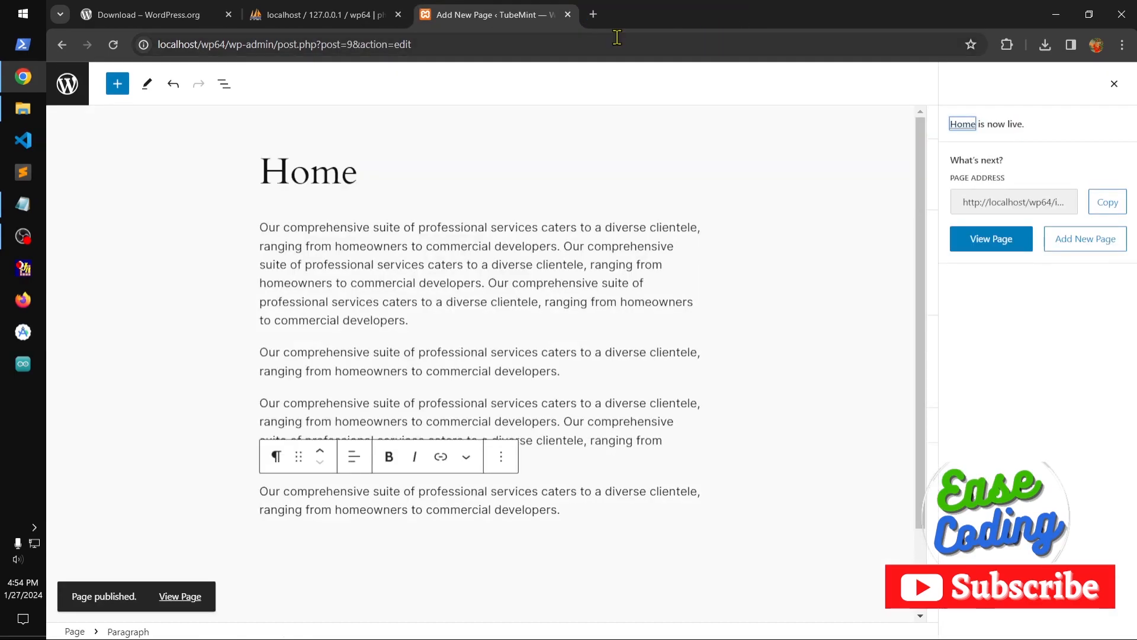
Leave the page editor, go to the list of posts and start a new post.
left_click(67, 84)
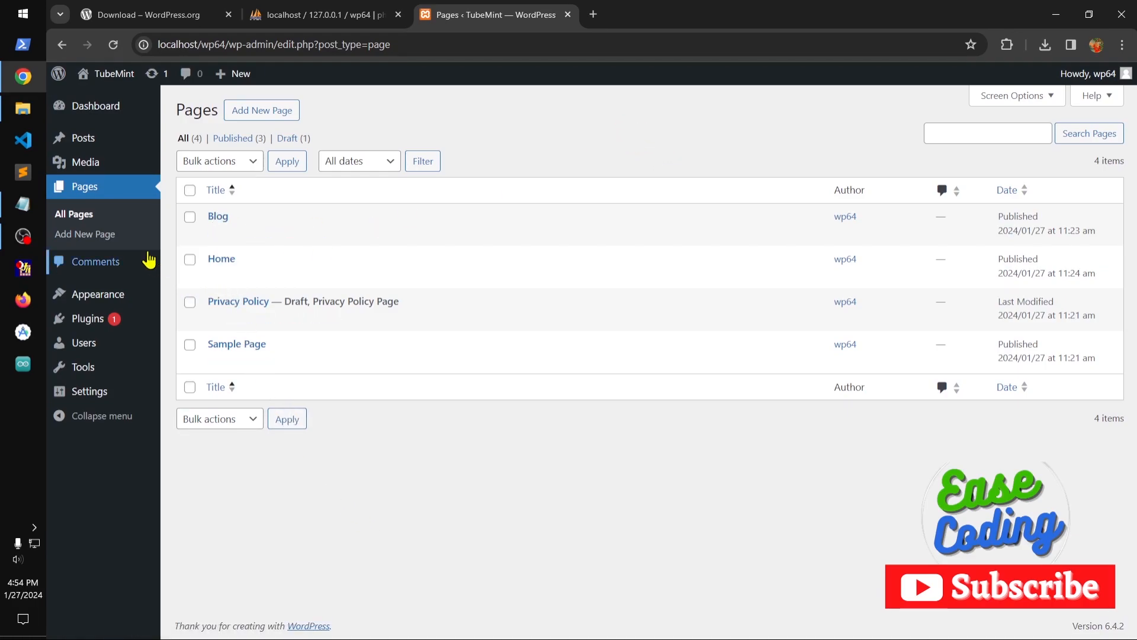
mouse_move(93, 142)
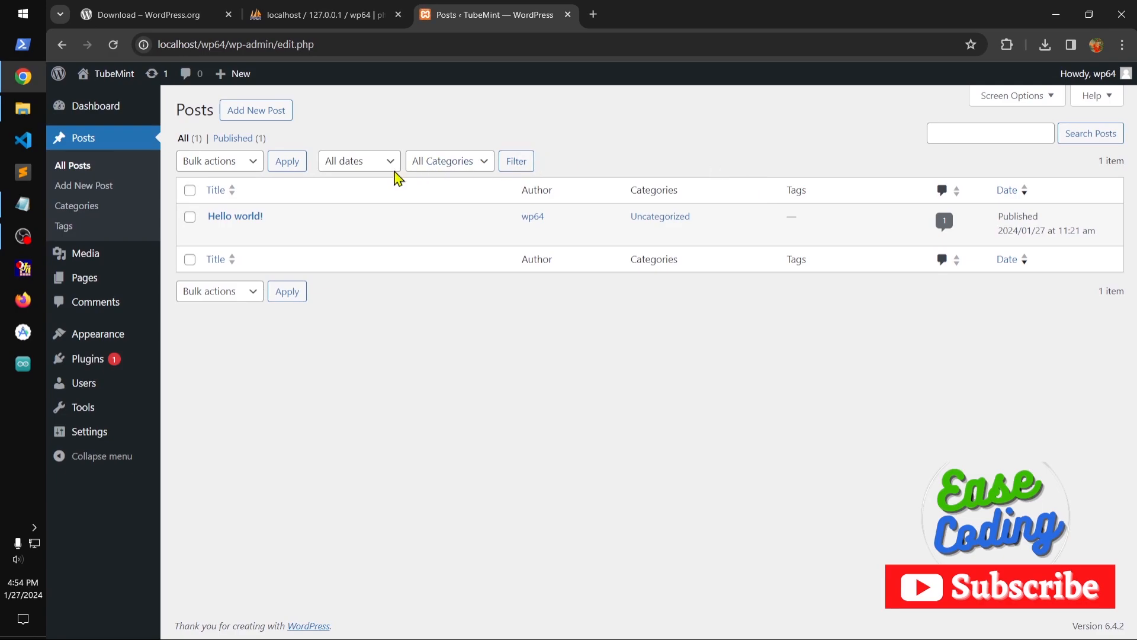
left_click(267, 112)
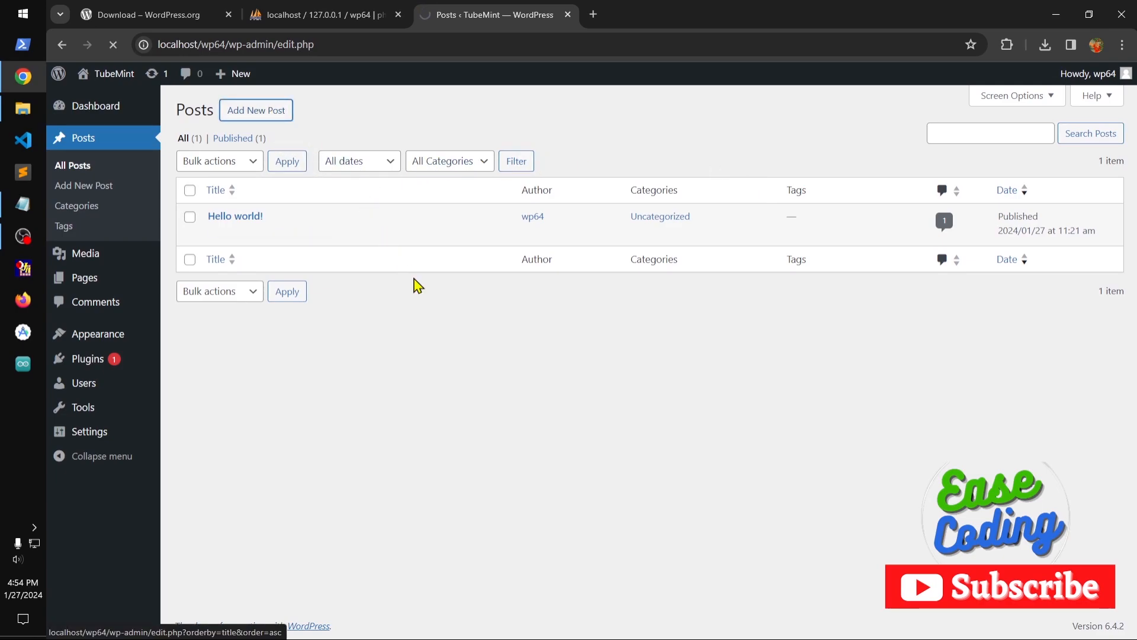
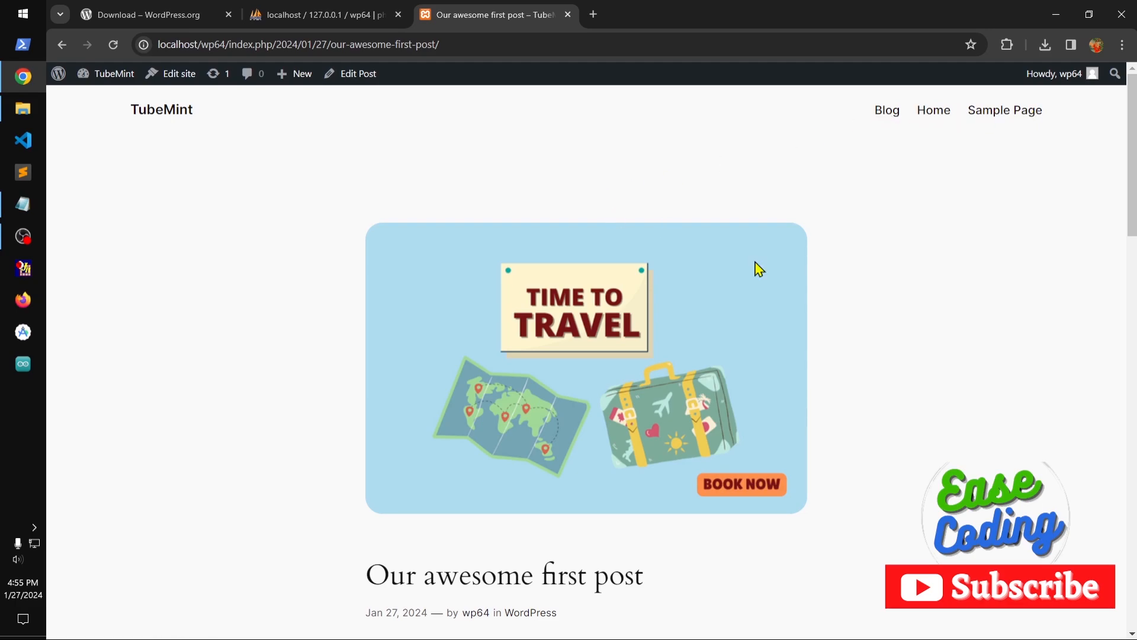
Open the Blog Home template for editing and detach the page list in the header navigation.
left_click(179, 118)
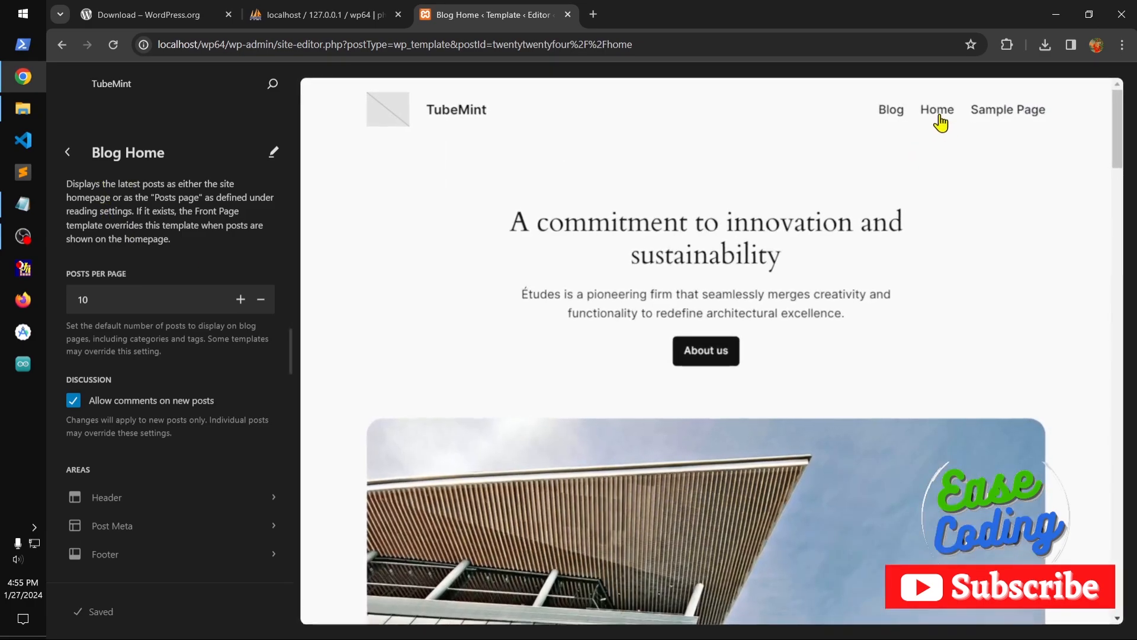
left_click(945, 186)
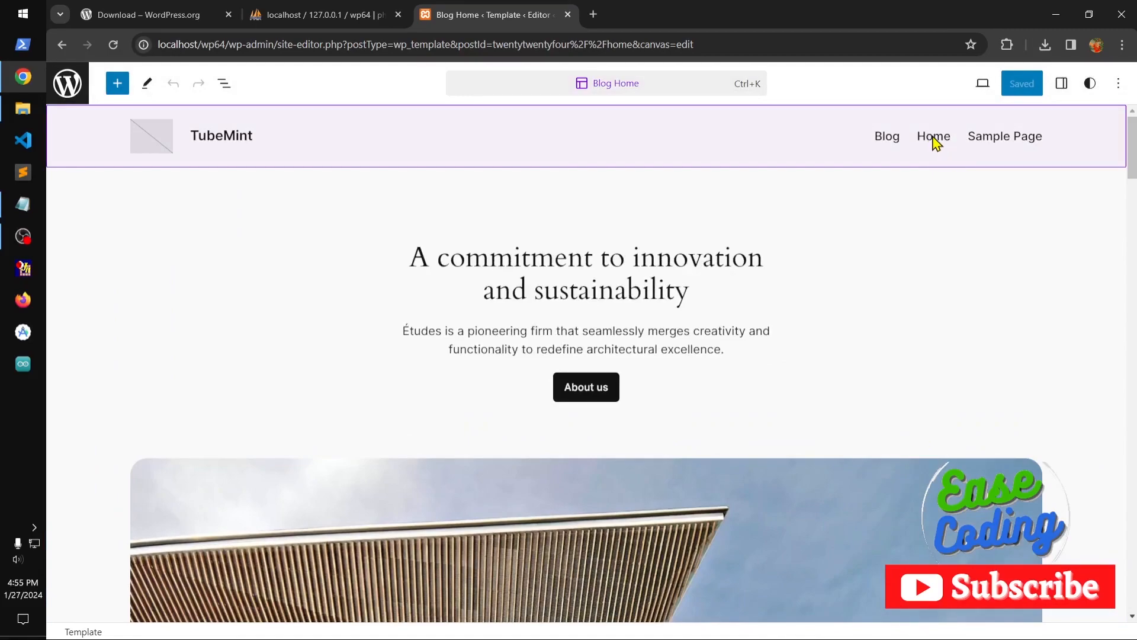
left_click(898, 142)
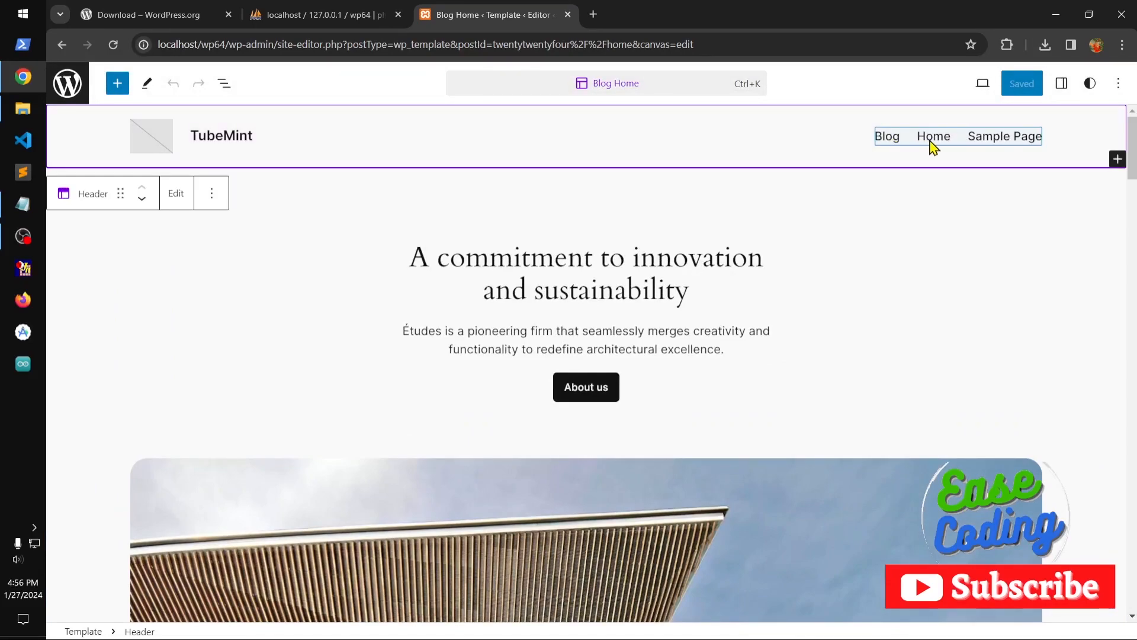
left_click(932, 144)
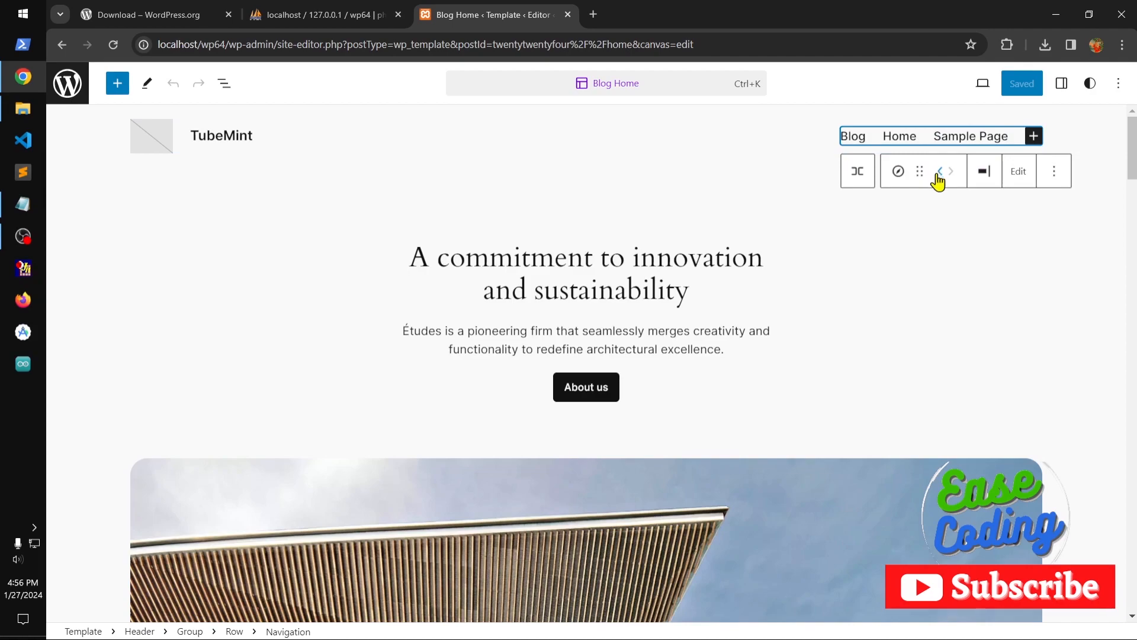
left_click(901, 144)
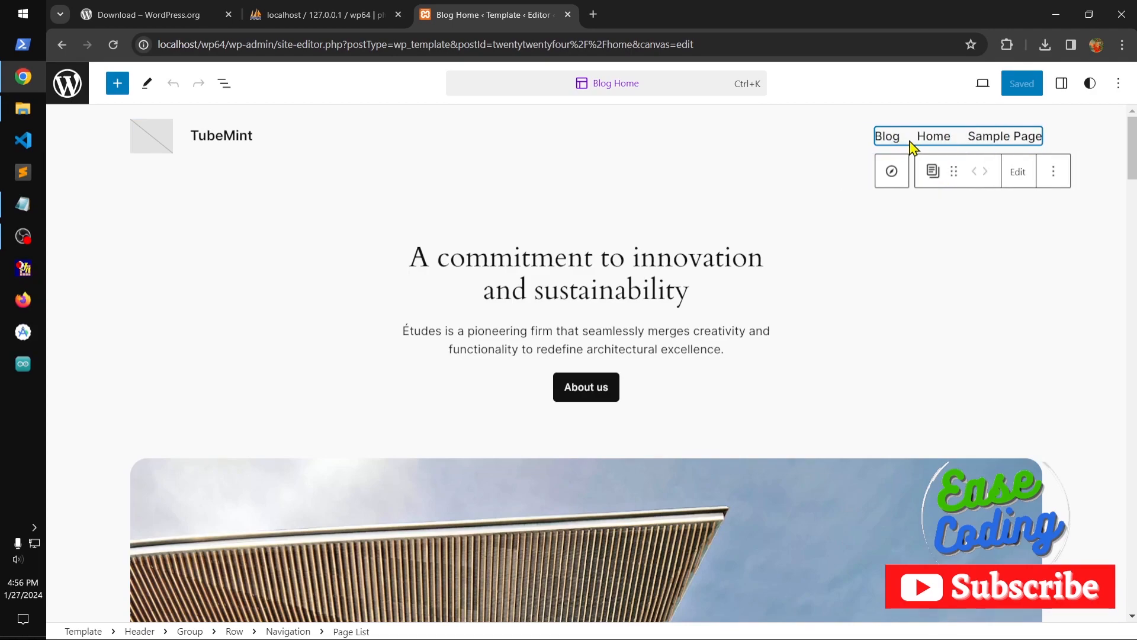
left_click(1019, 177)
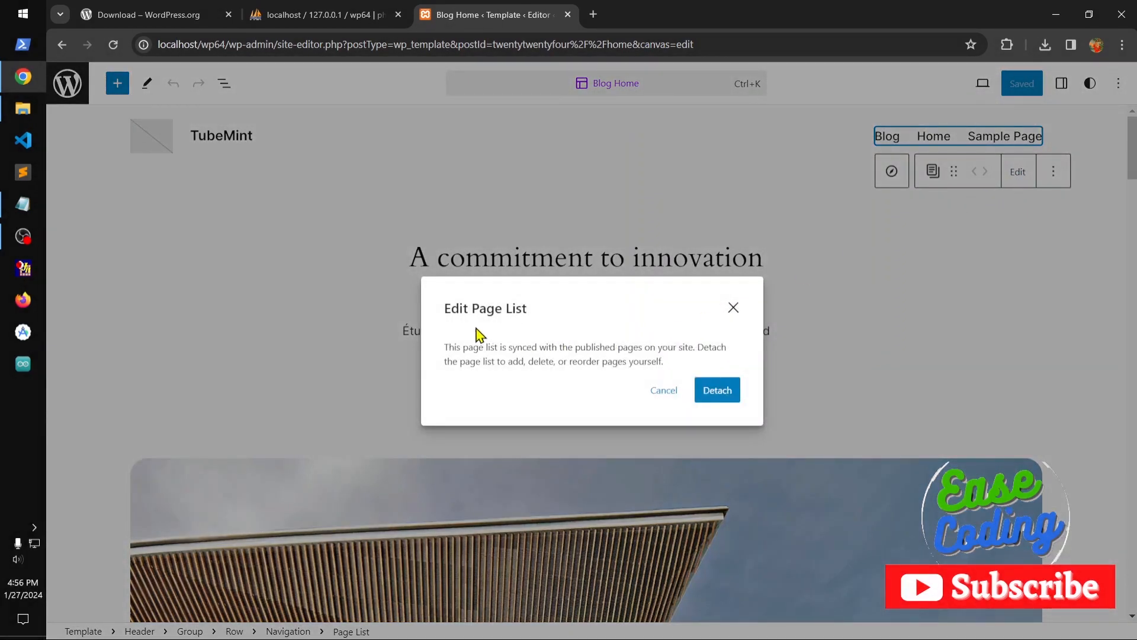
left_click(719, 391)
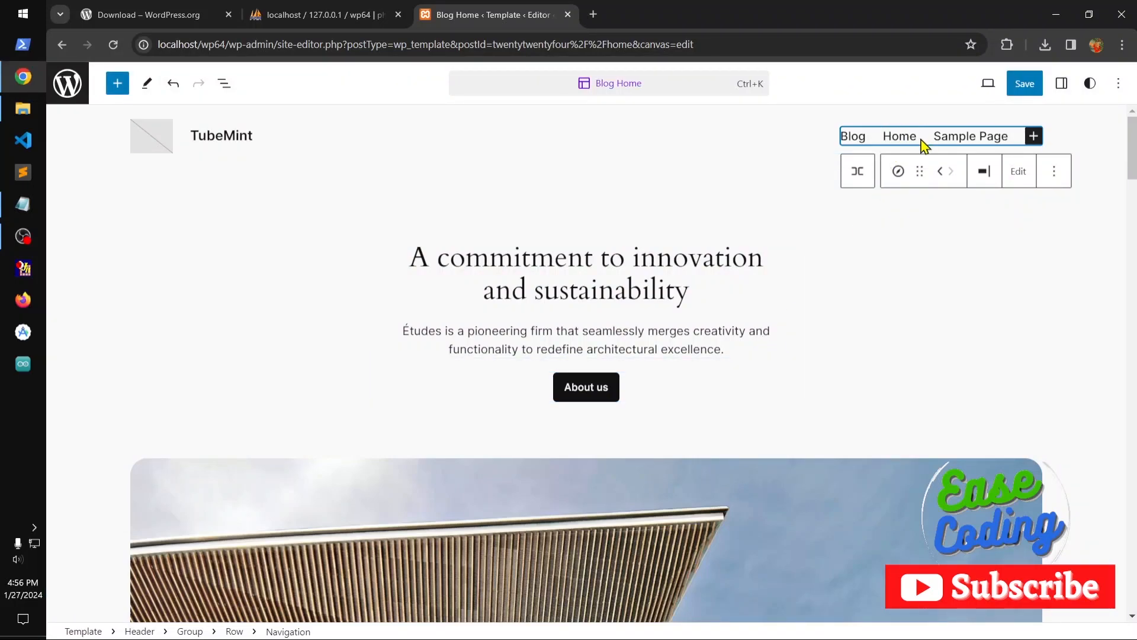
Move Home ahead of Blog in the header navigation and save the Navigation menu.
left_click(900, 137)
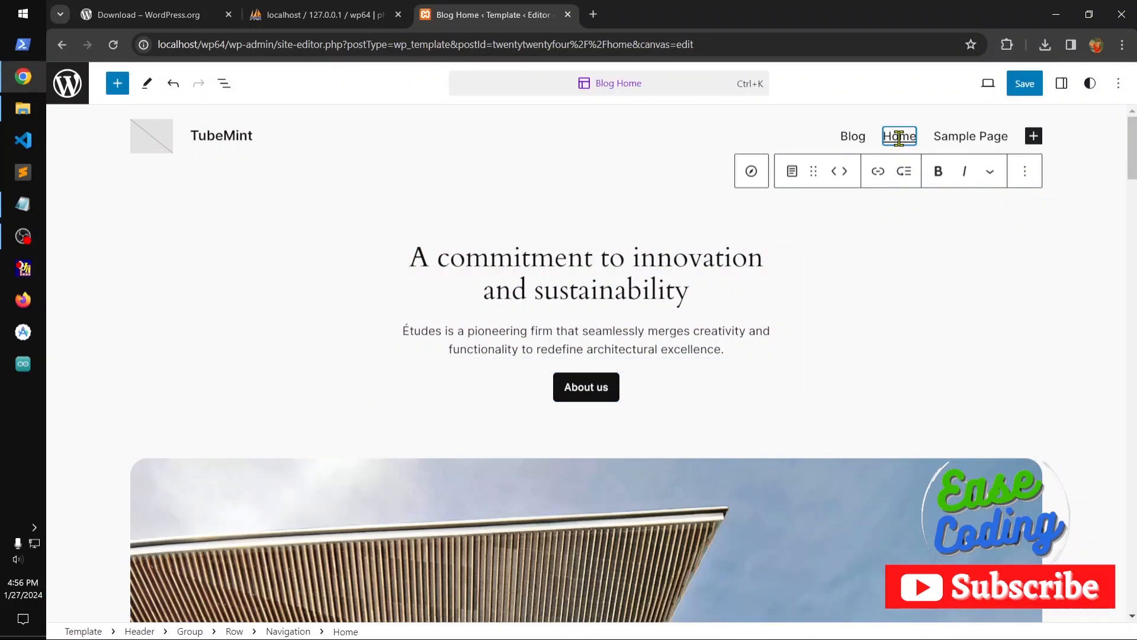
left_click(837, 173)
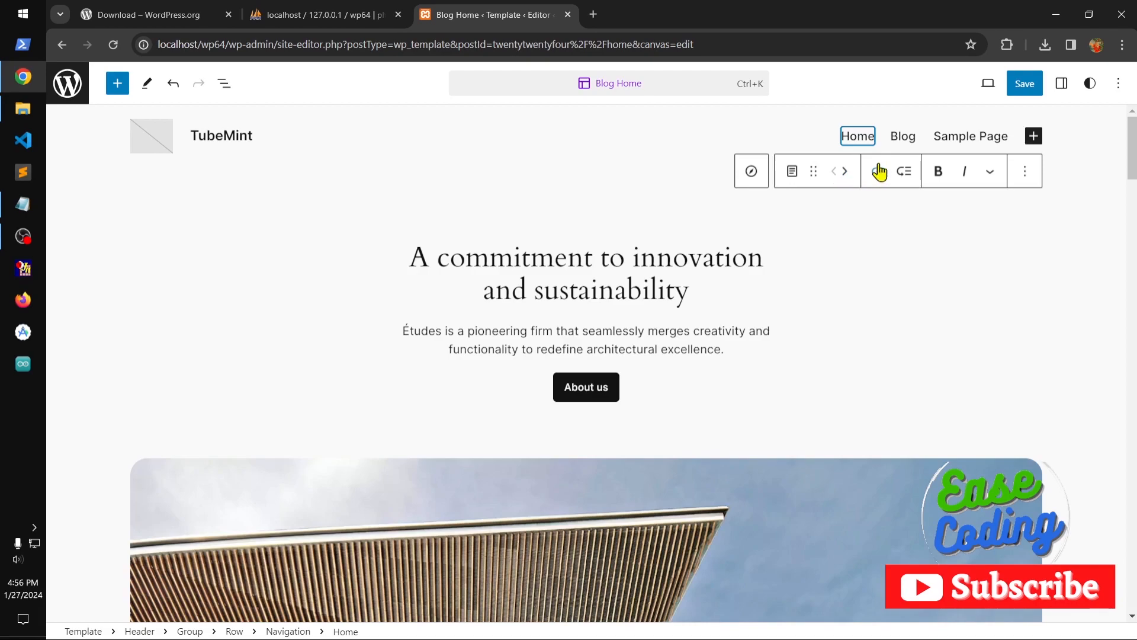
left_click(1026, 88)
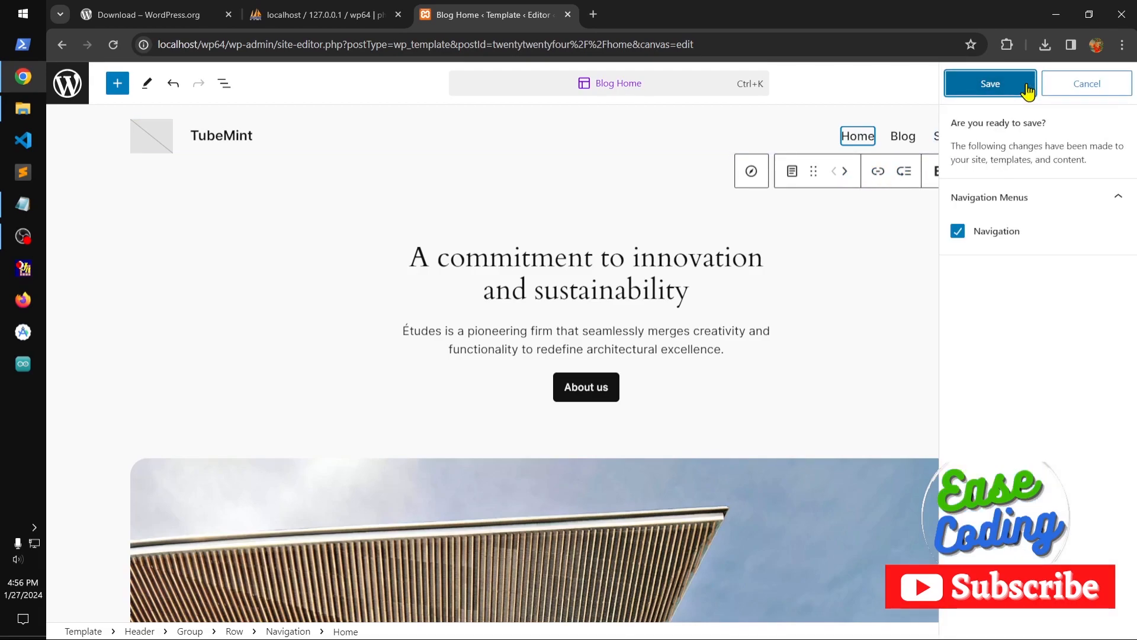
left_click(1027, 89)
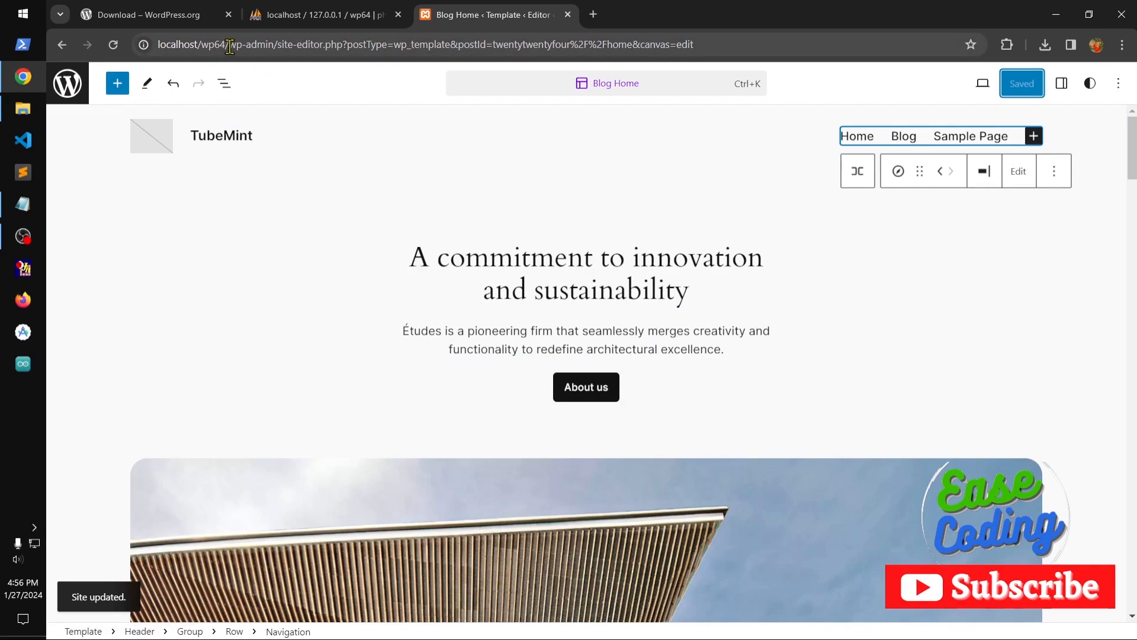
Load the site's front page at localhost/wp64/ and view the Blog page.
left_click_drag(230, 46, 848, 50)
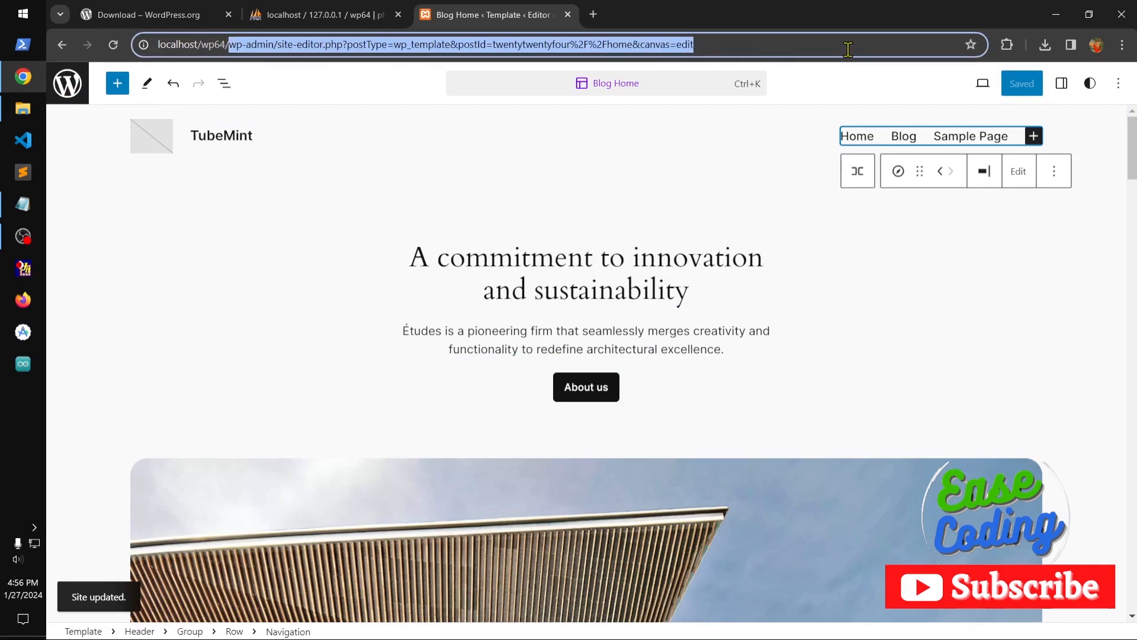
key("BackSpace")
key("Return")
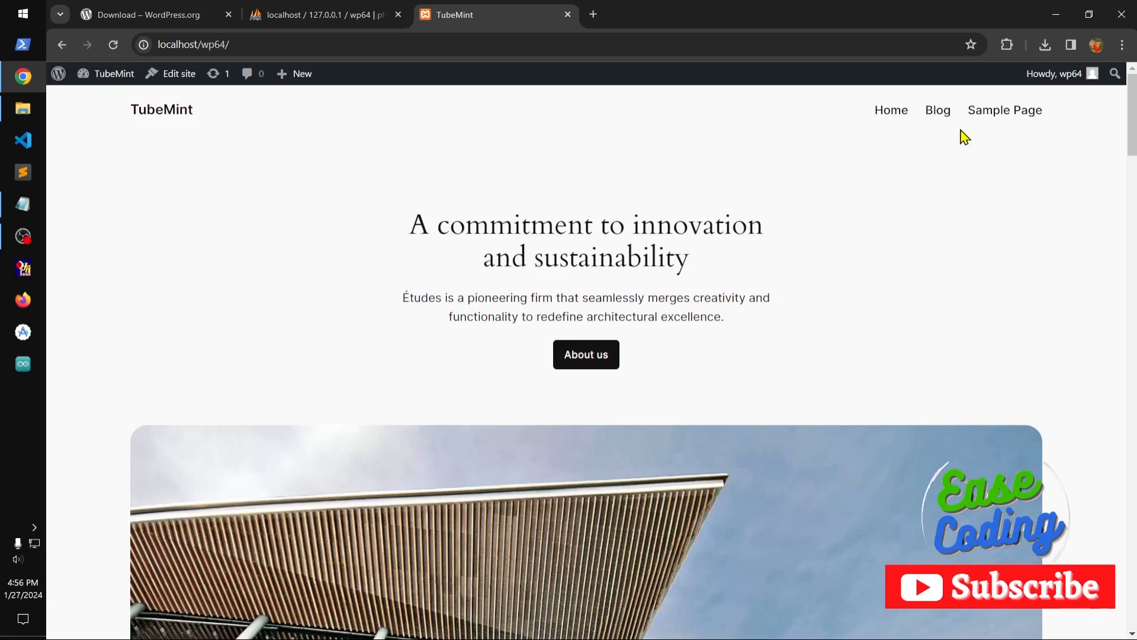
left_click(936, 114)
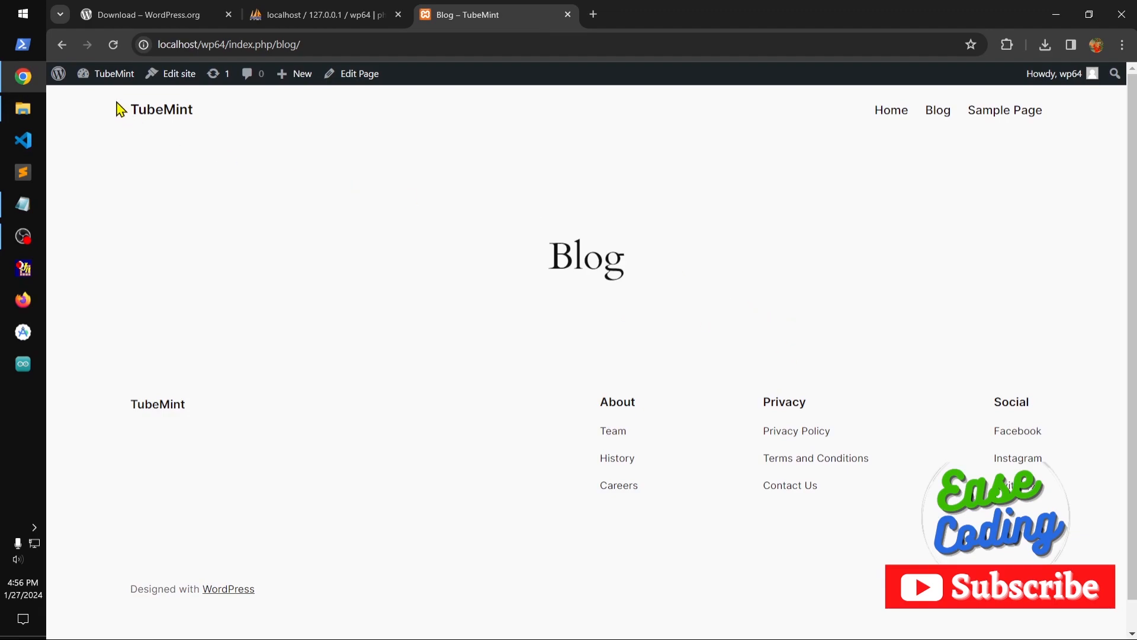
mouse_move(106, 80)
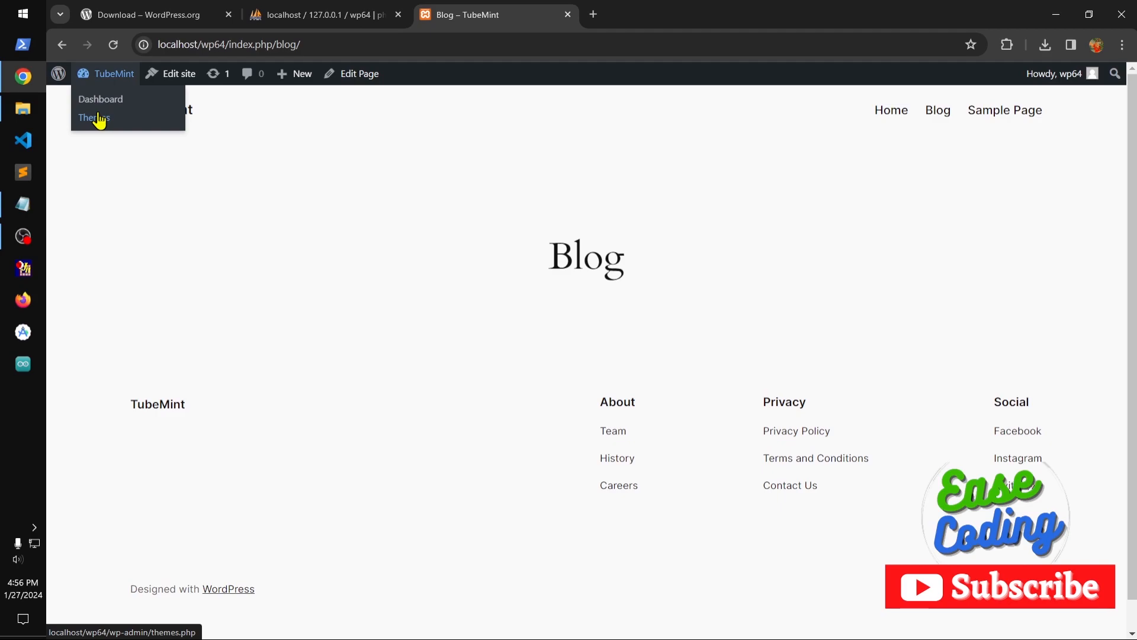
View the site's Home page and look through its paragraphs down to the footer.
left_click(893, 114)
scroll(612, 392, "down", 2)
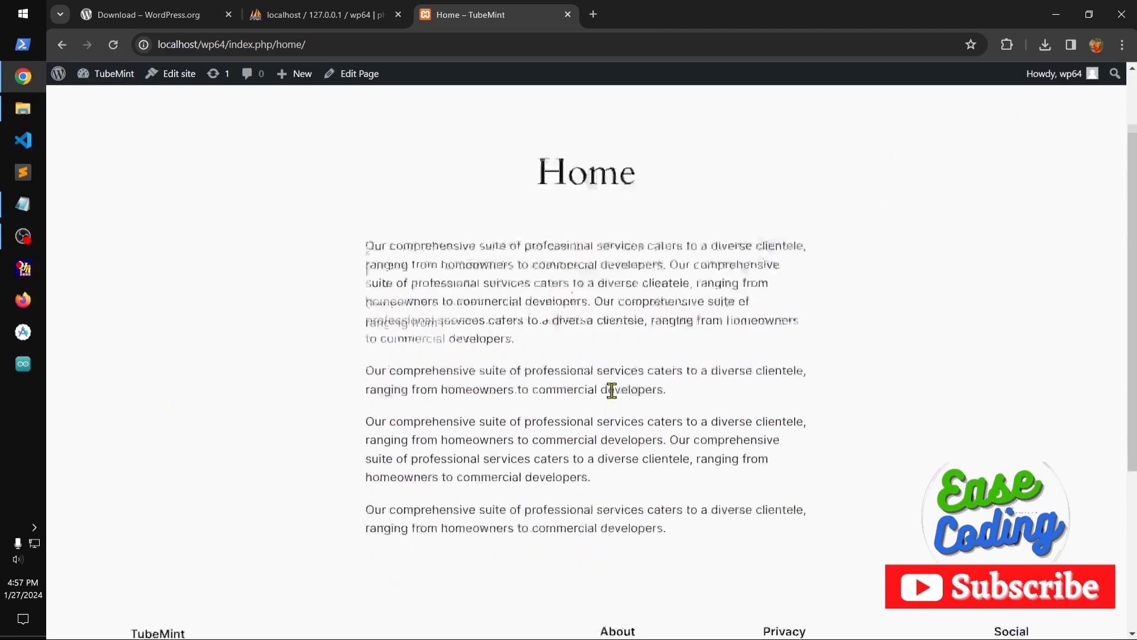
scroll(612, 393, "down", 3)
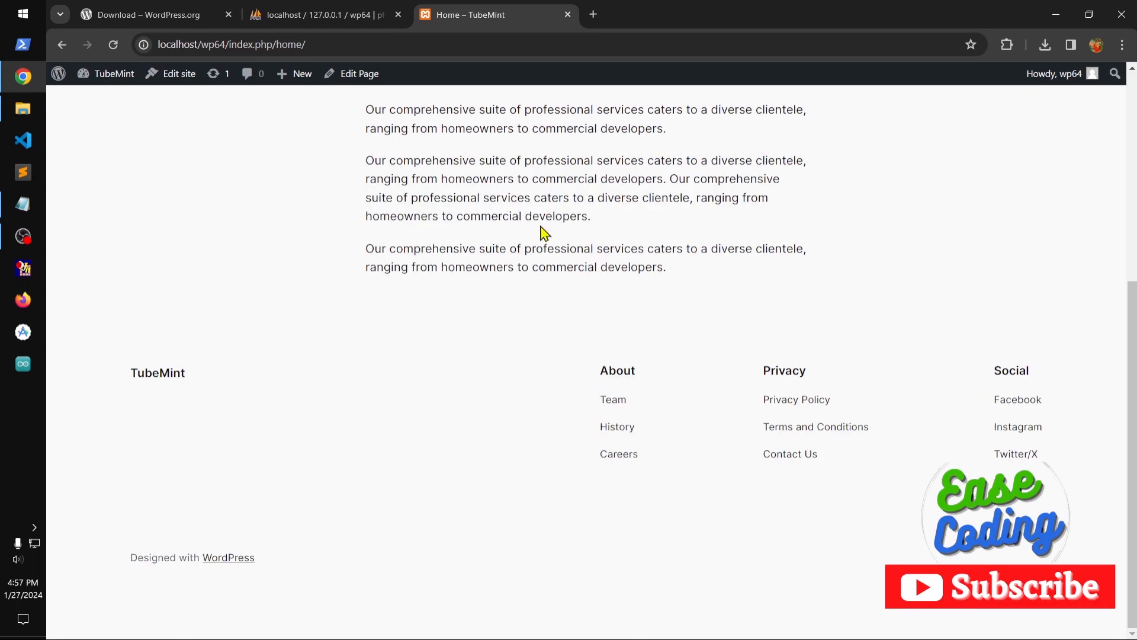
left_click_drag(276, 45, 366, 46)
left_click(516, 199)
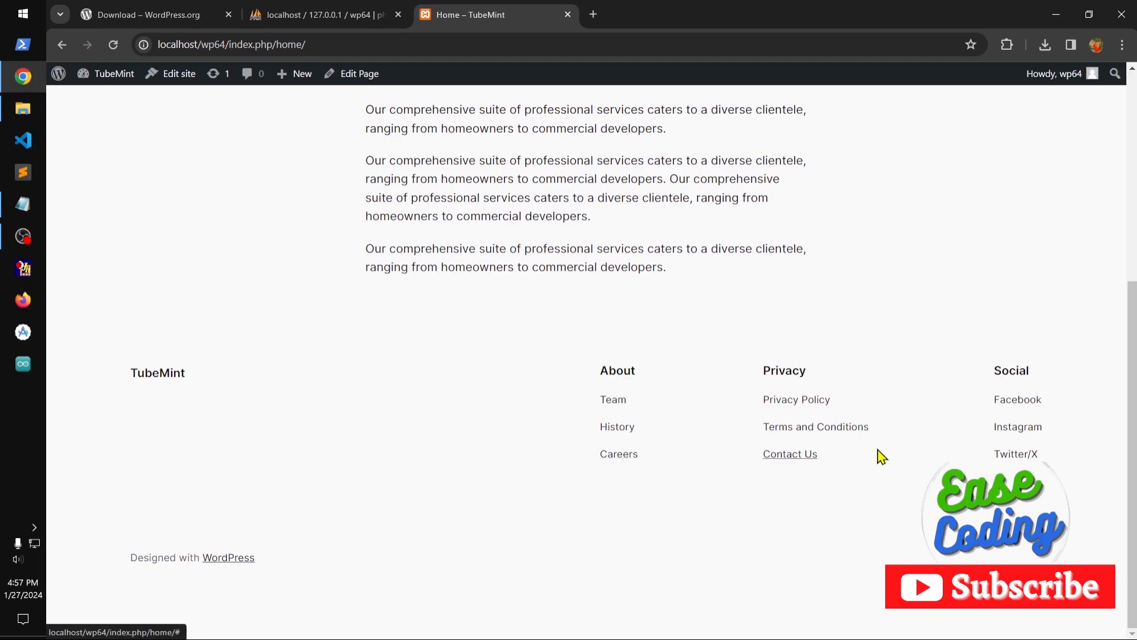
scroll(641, 420, "up", 5)
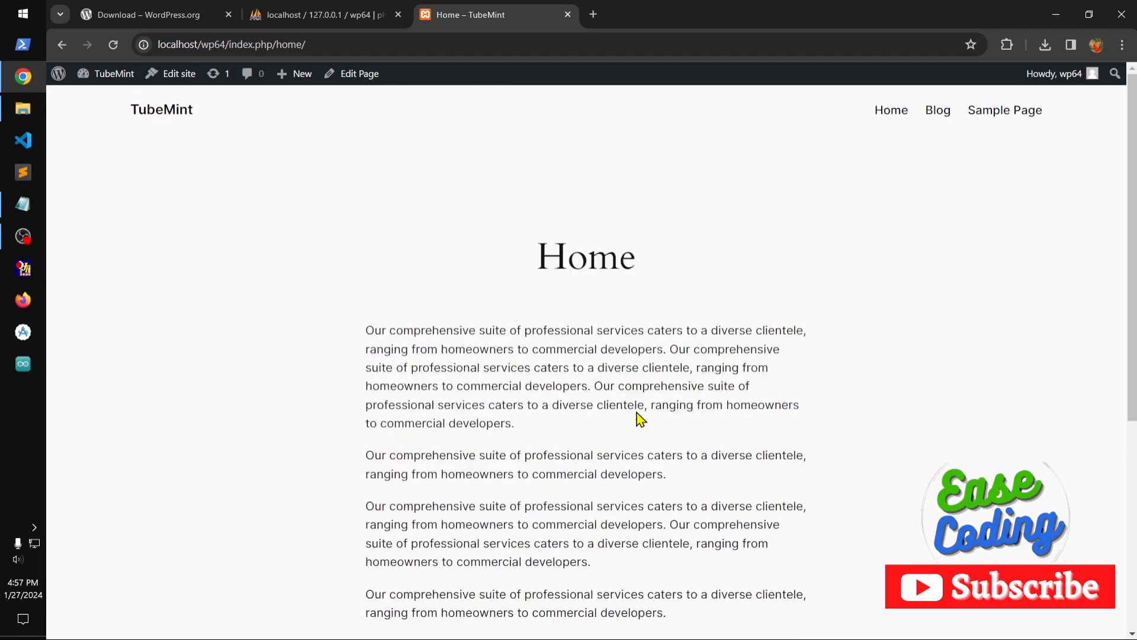
Go to the installed themes in the site's dashboard and activate Twenty Twenty-Two.
left_click(106, 76)
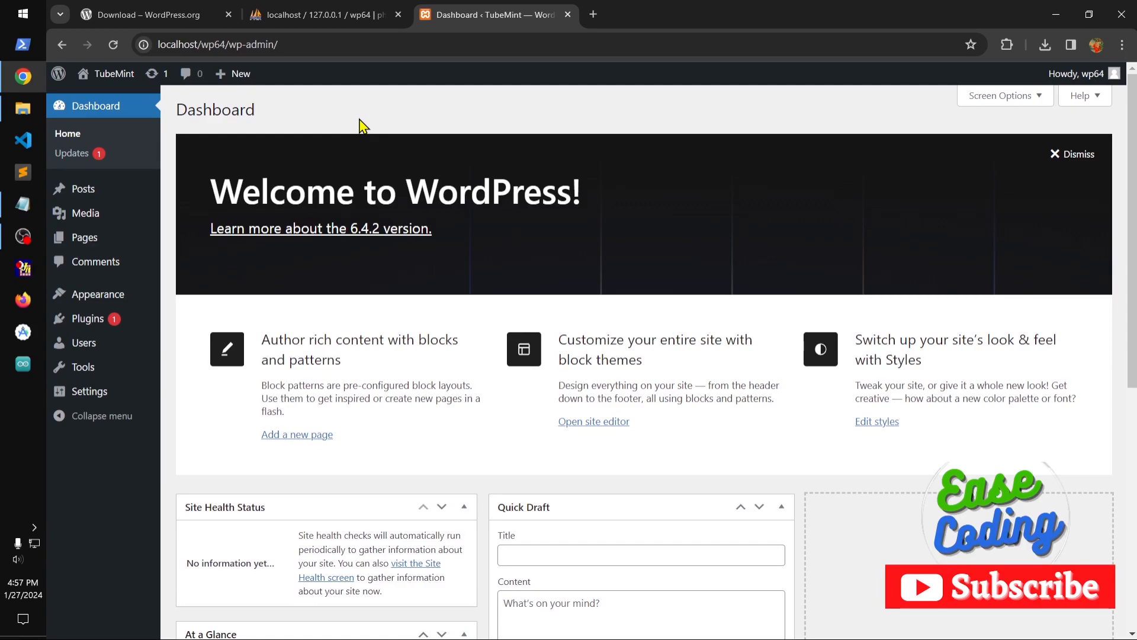
mouse_move(95, 295)
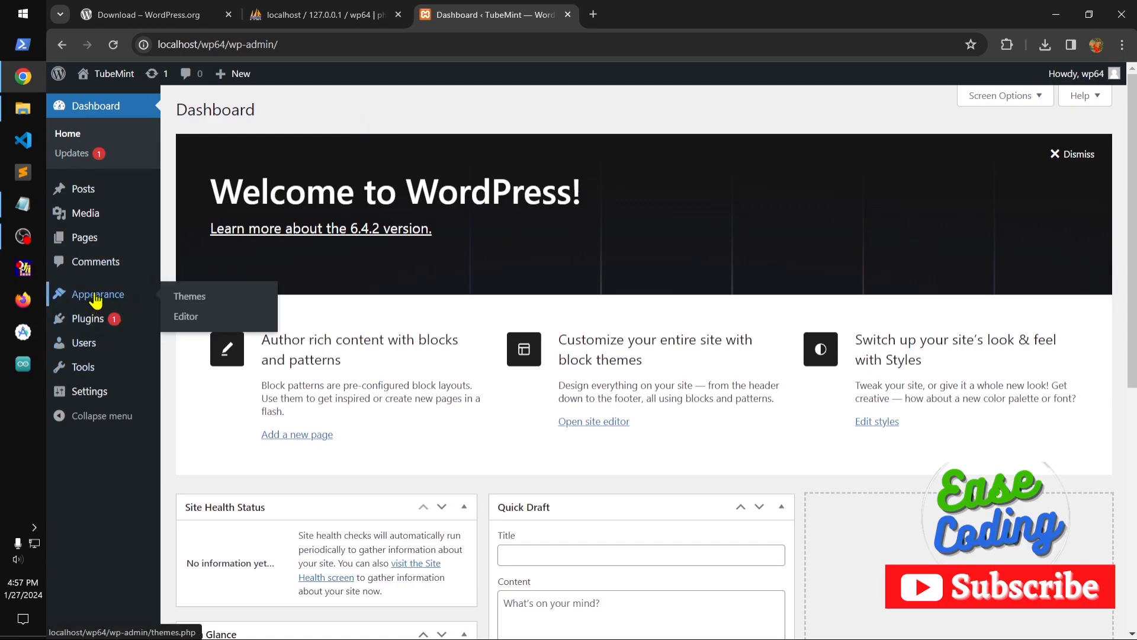
left_click(196, 302)
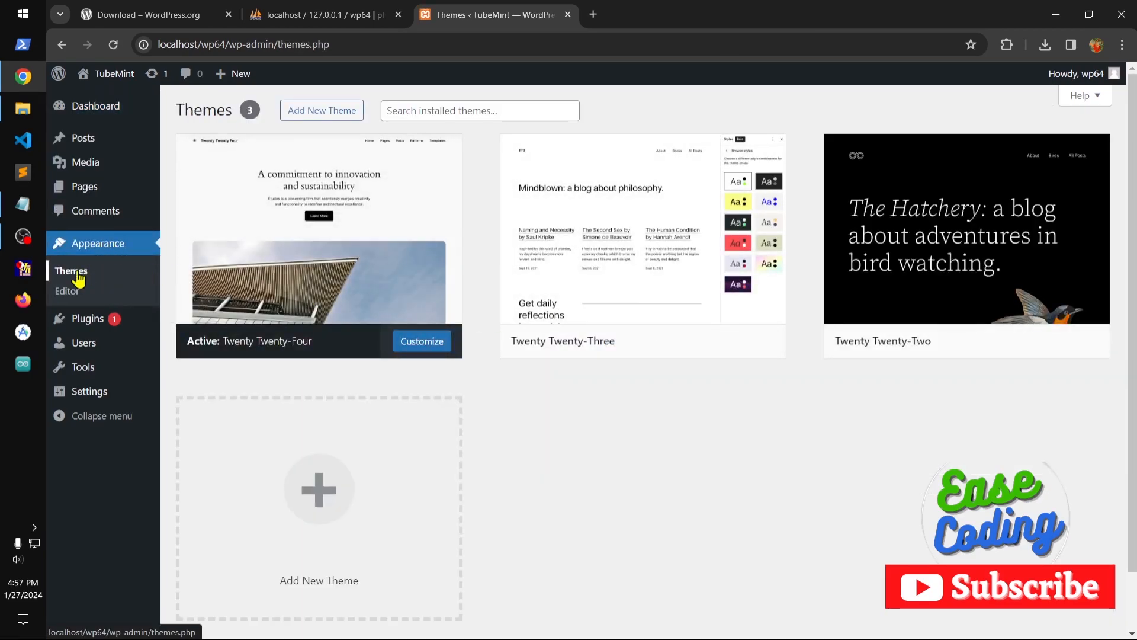
mouse_move(995, 354)
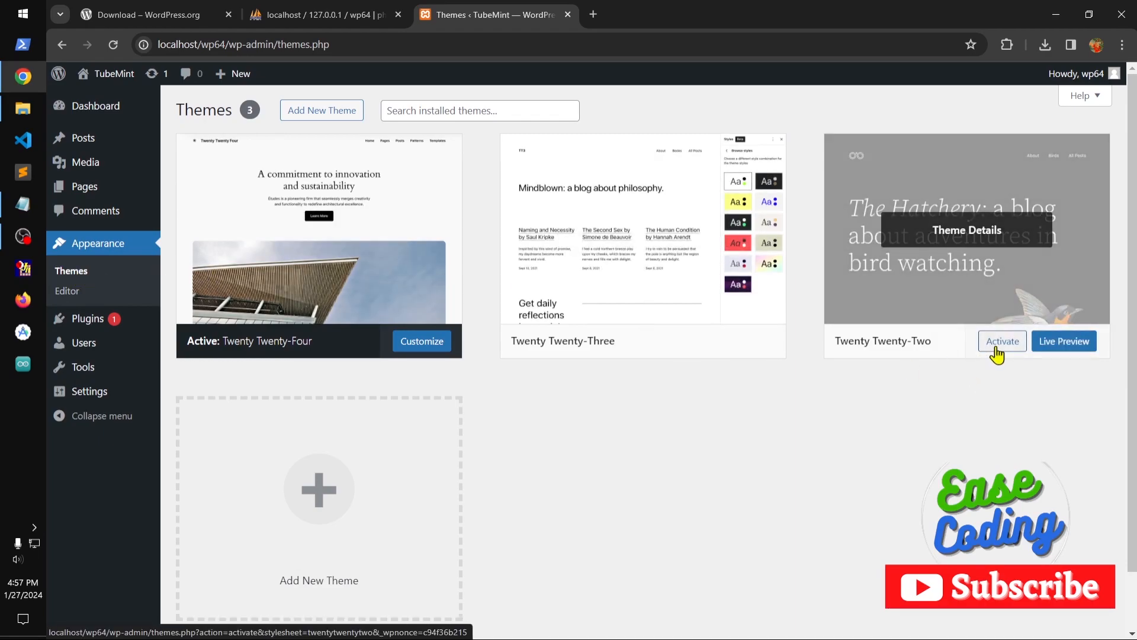
left_click(996, 350)
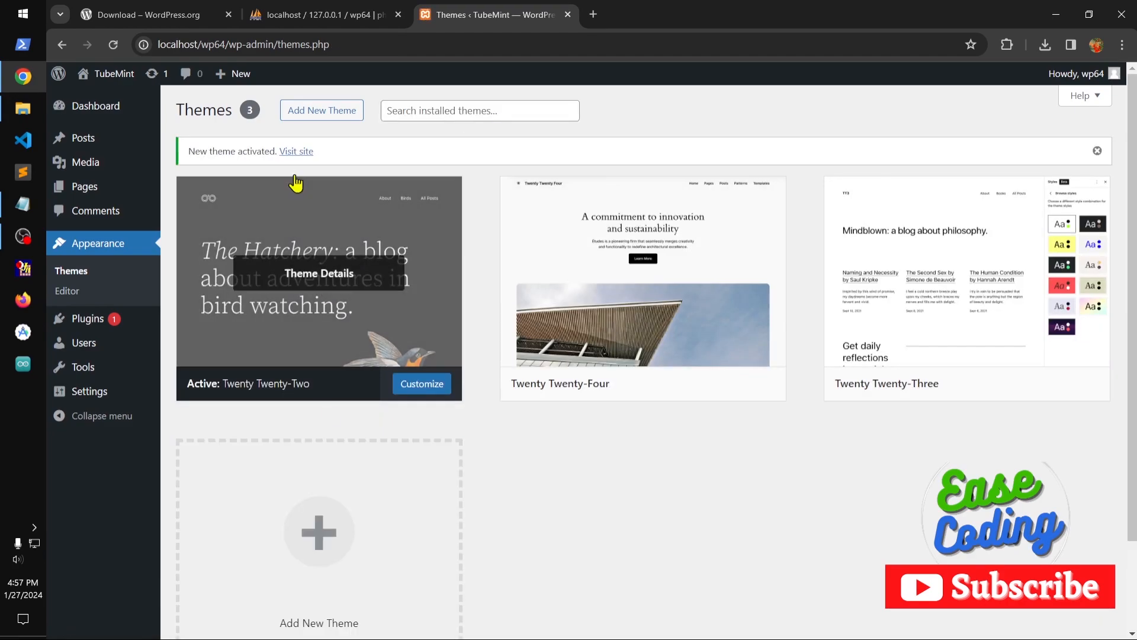
Visit the site in a new browser tab and check its front page, Home page and Sample Page.
right_click(295, 152)
left_click(318, 162)
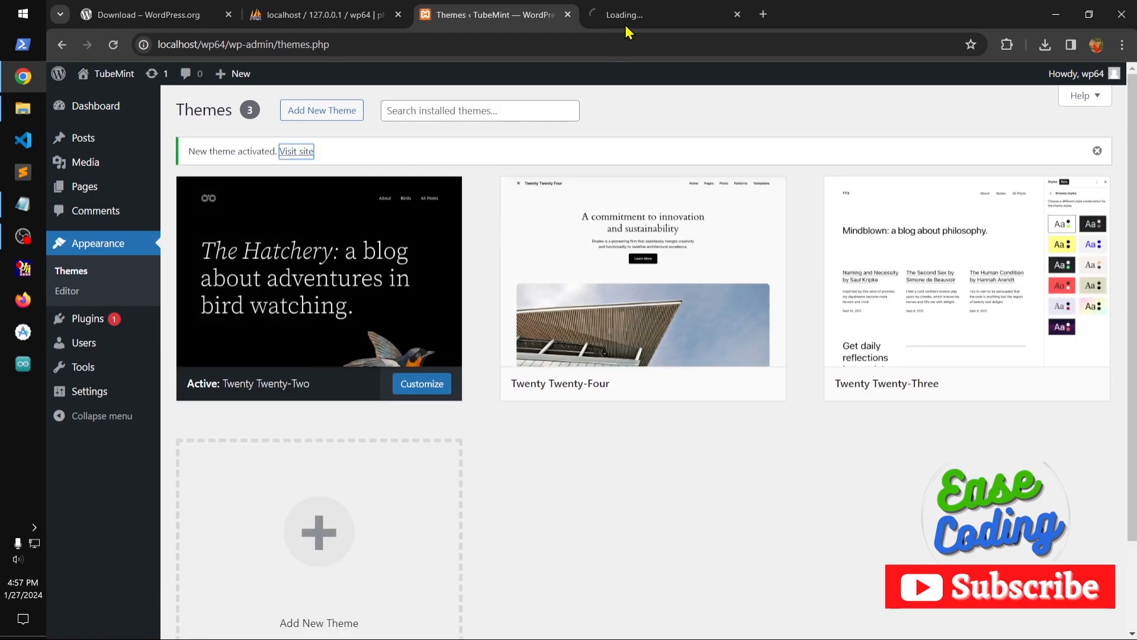
left_click(627, 18)
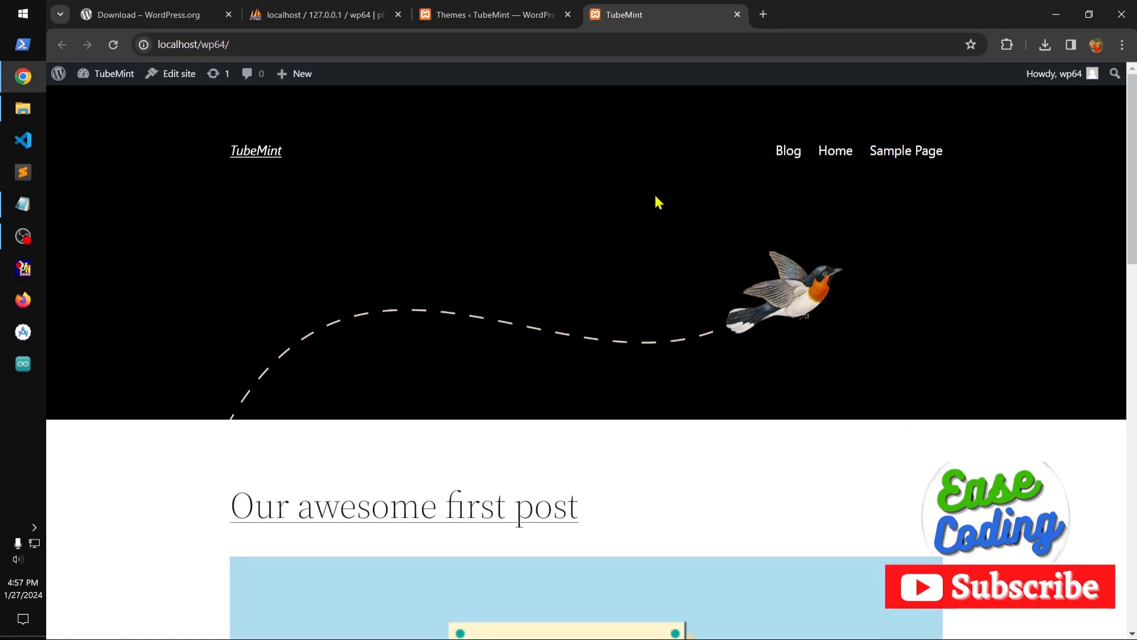
left_click(829, 160)
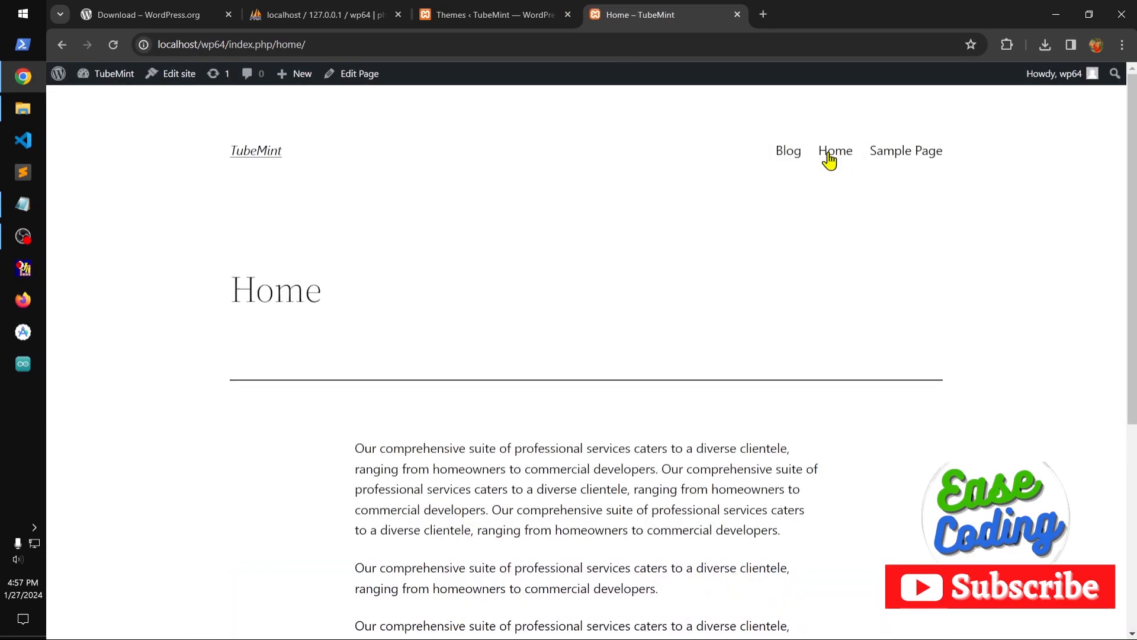
left_click(905, 159)
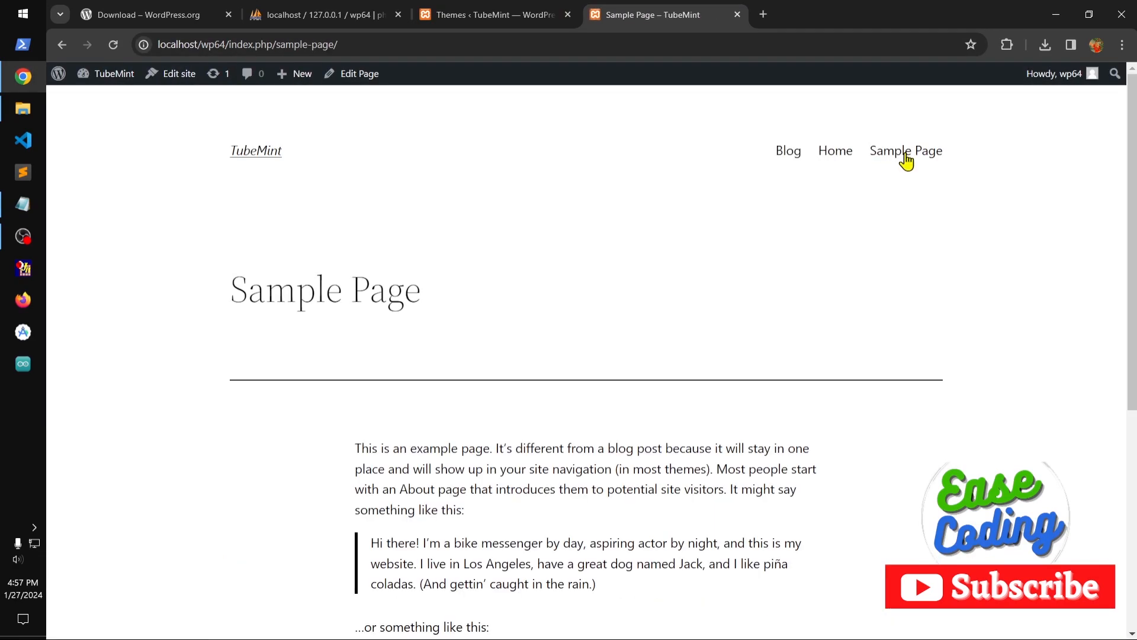
Return to the theme management and install the GeneratePress theme from the popular themes.
left_click(496, 16)
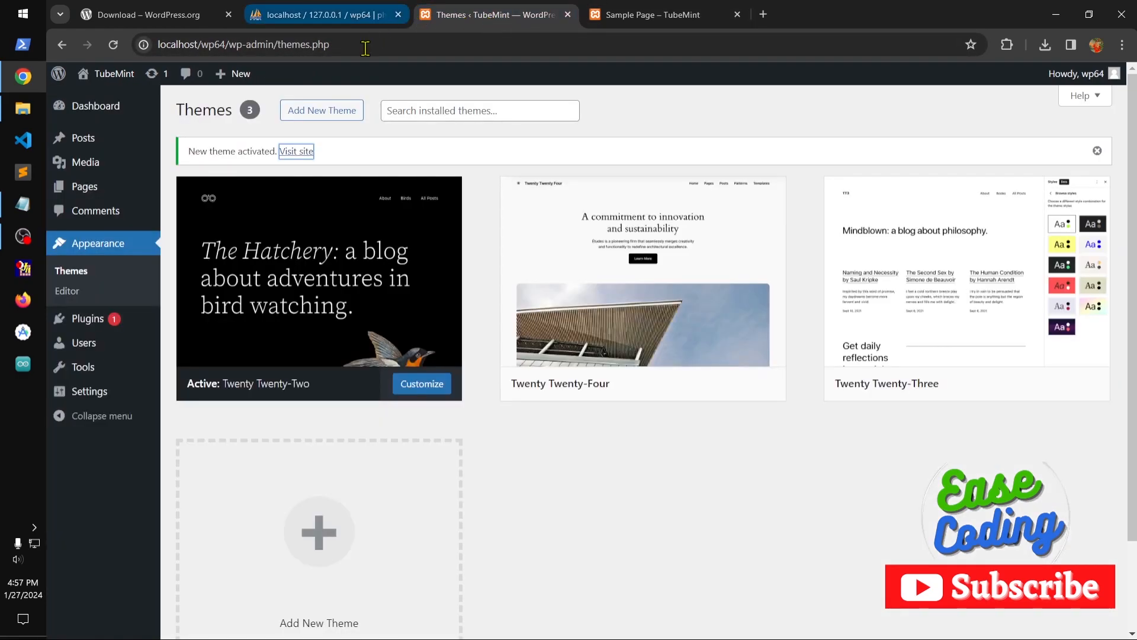
left_click(317, 531)
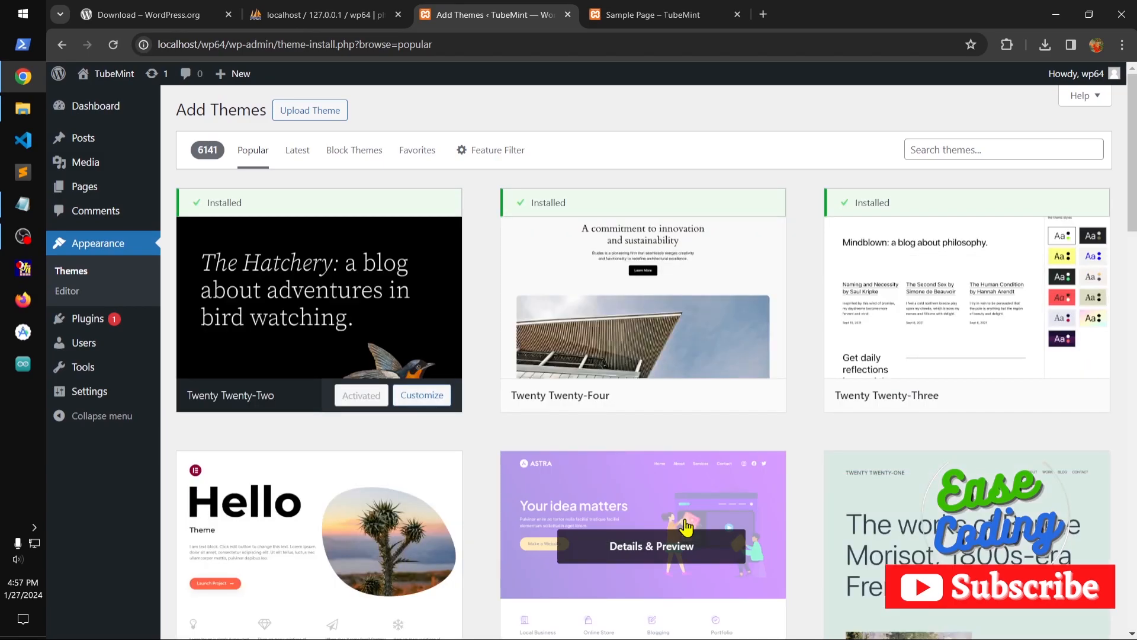
scroll(686, 526, "down", 4)
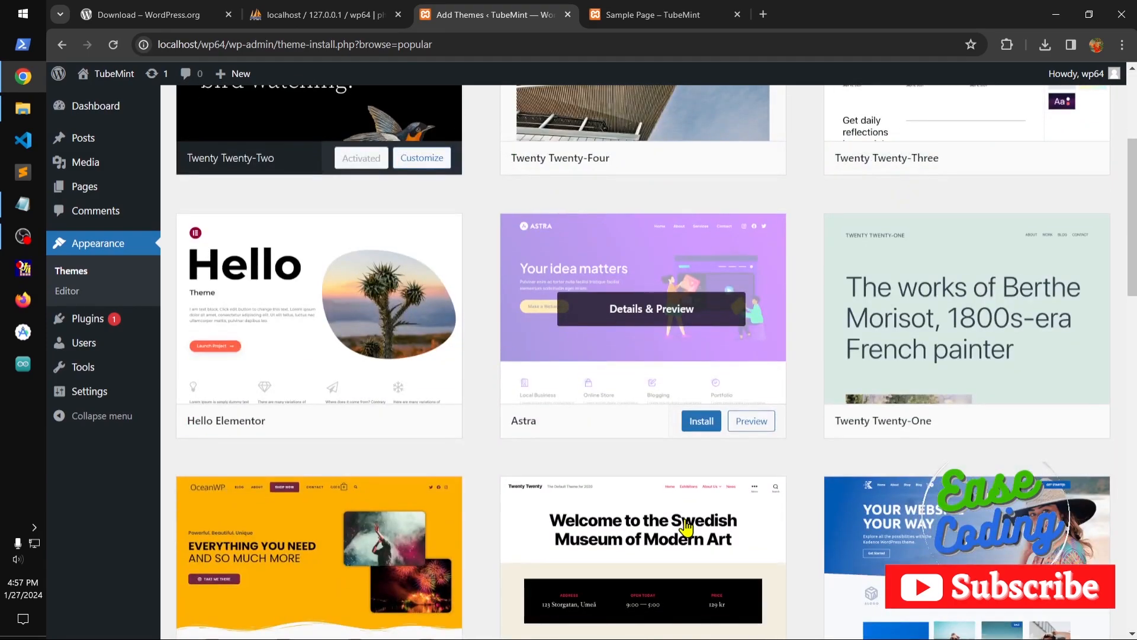
scroll(686, 526, "down", 4)
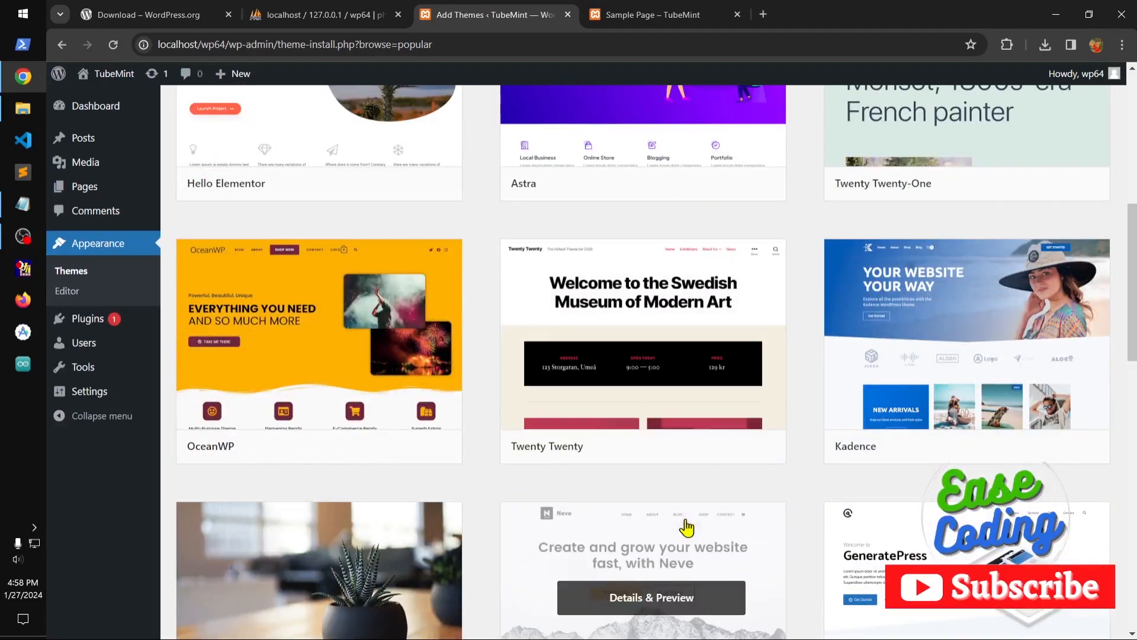
scroll(983, 468, "down", 4)
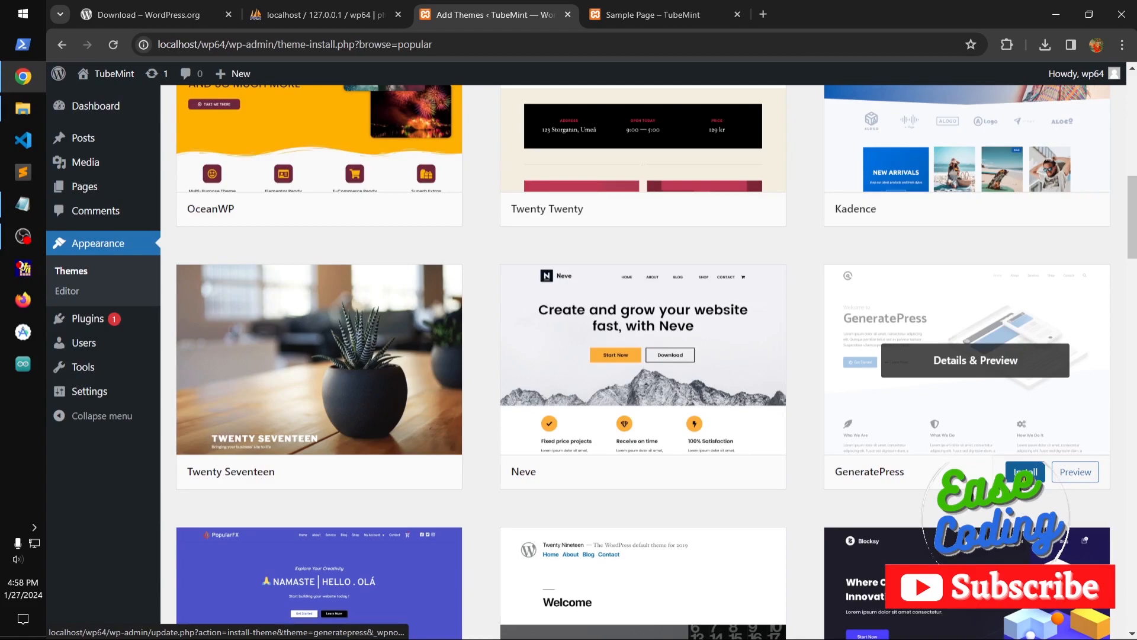
left_click(1025, 475)
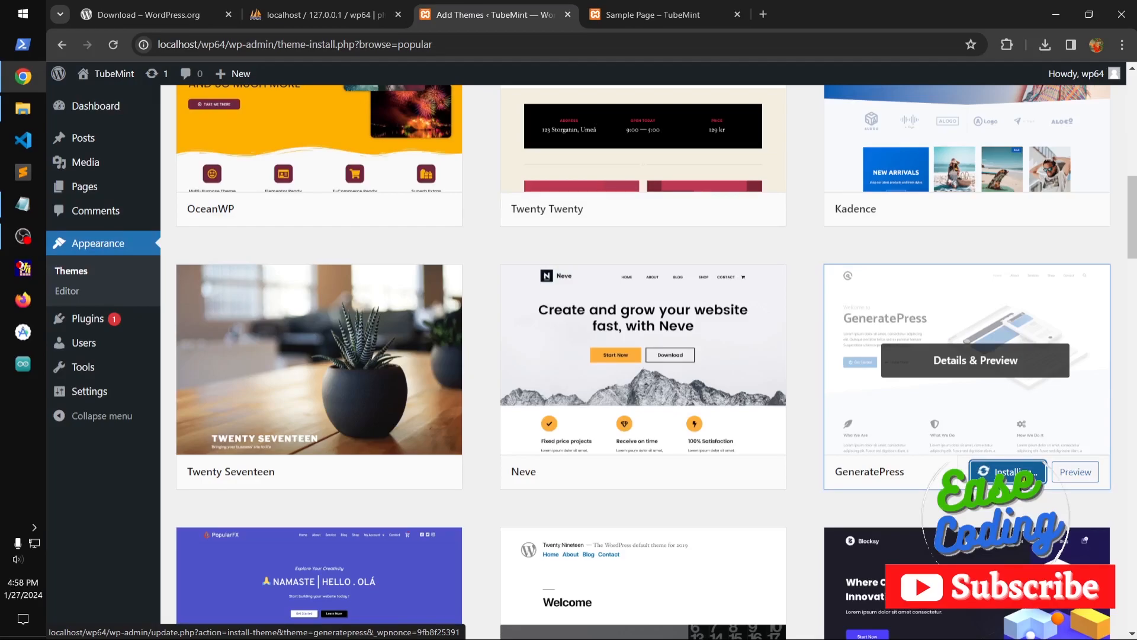
scroll(642, 356, "up", 10)
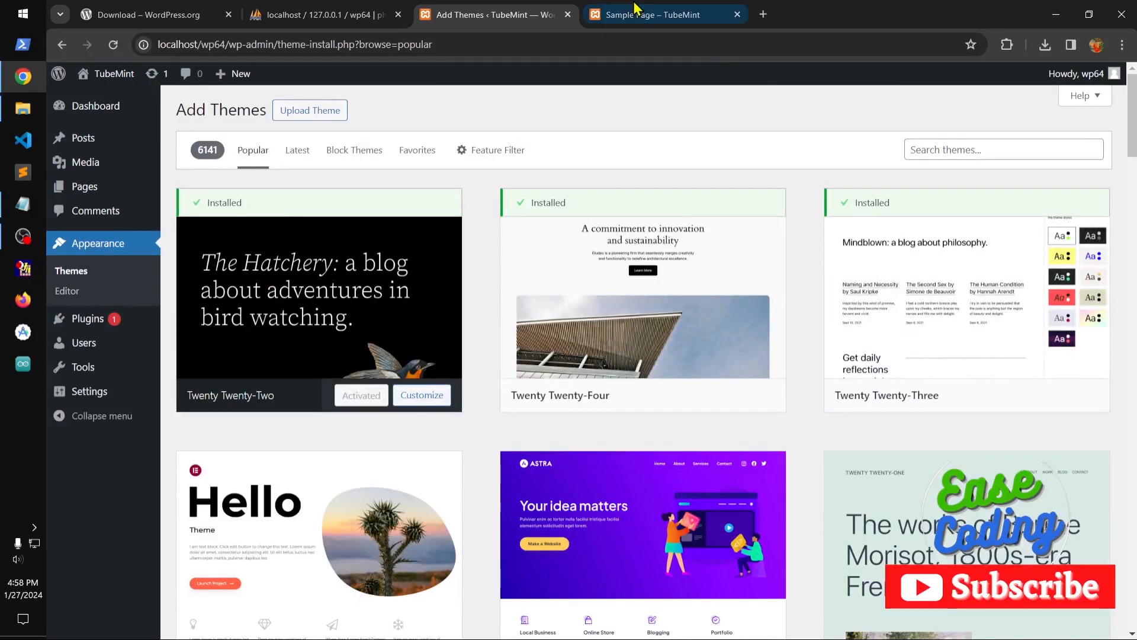
Close the browser tab showing the Sample Page and activate the installed GeneratePress theme from the popular themes.
left_click(637, 11)
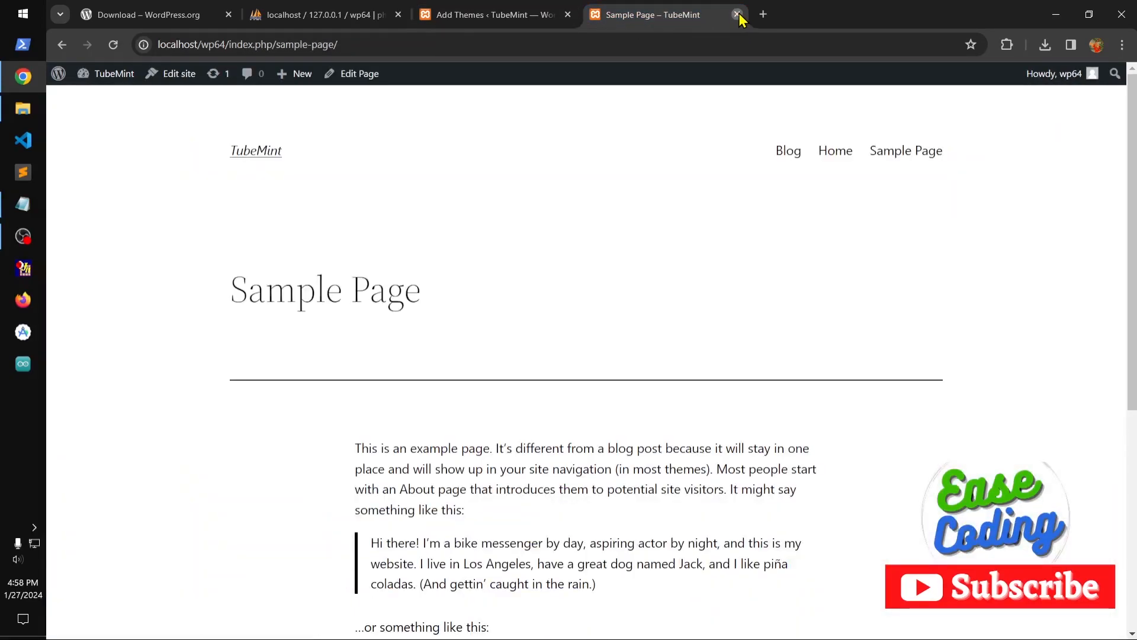
left_click(737, 14)
scroll(830, 475, "down", 8)
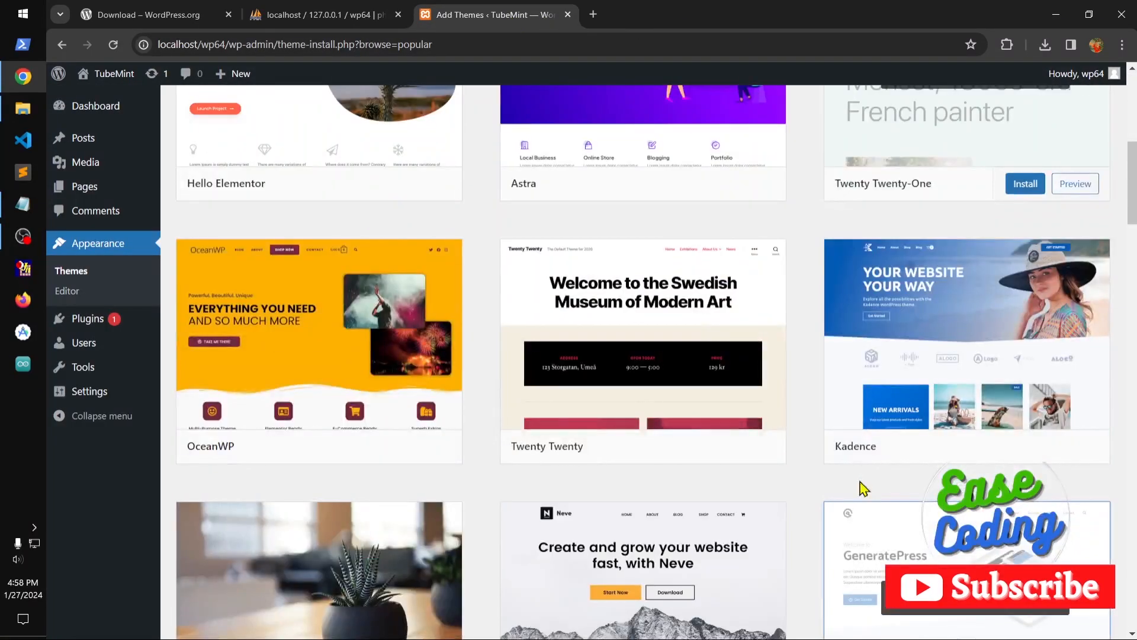
scroll(863, 488, "down", 5)
left_click(1005, 243)
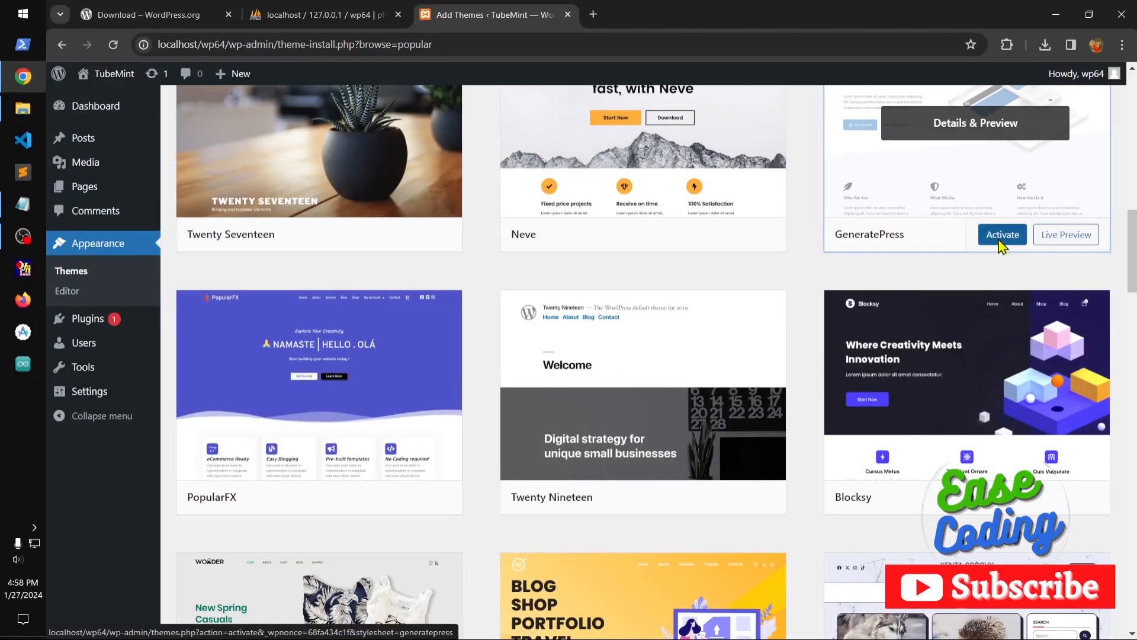
left_click(1001, 235)
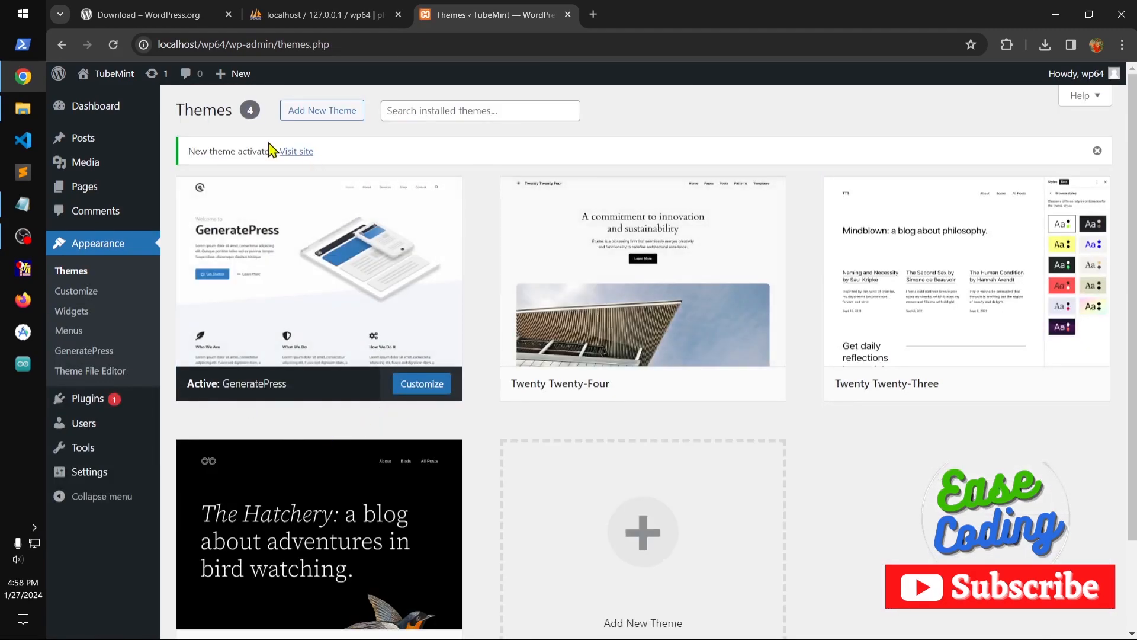
Visit the site in a new browser tab, check its Blog and Home pages, and return to the front page.
right_click(303, 152)
left_click(363, 164)
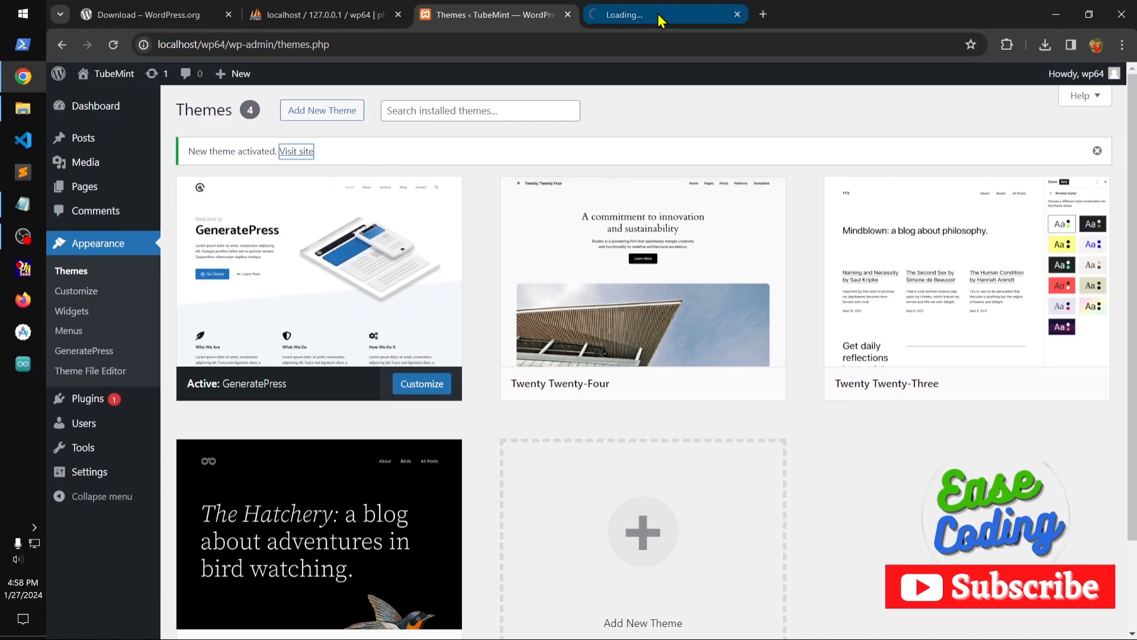
left_click(656, 16)
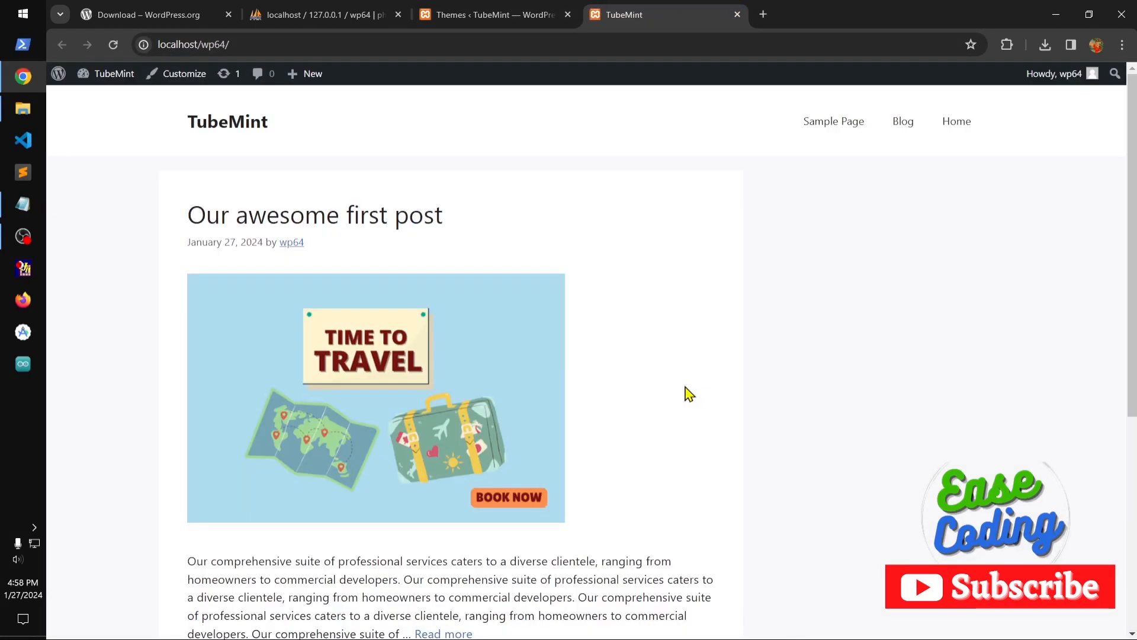
left_click(906, 126)
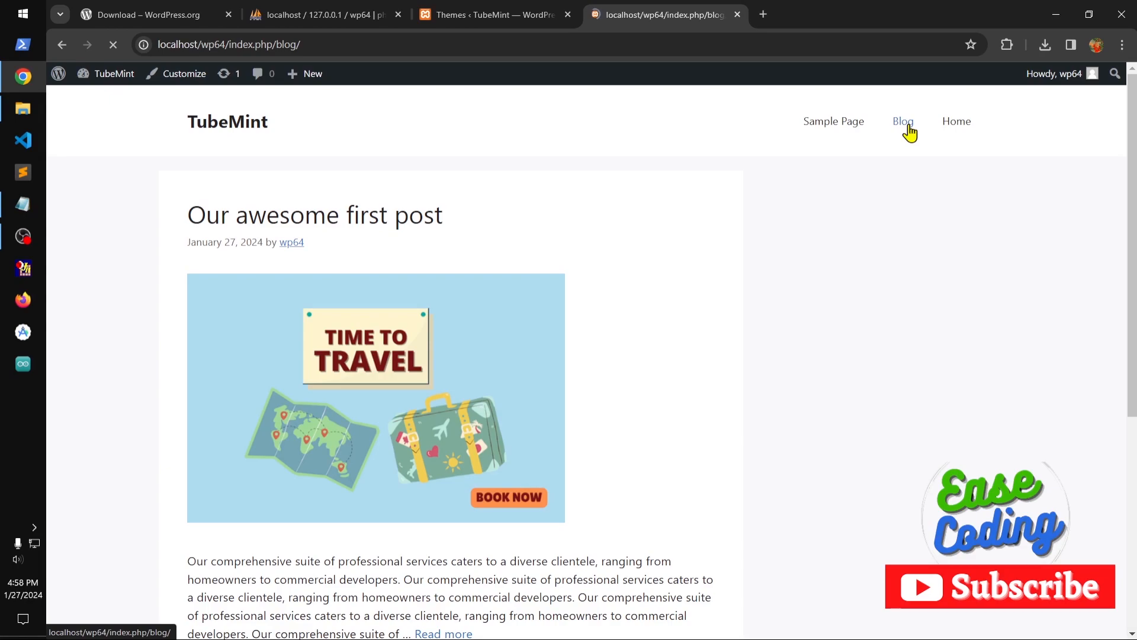
left_click(955, 127)
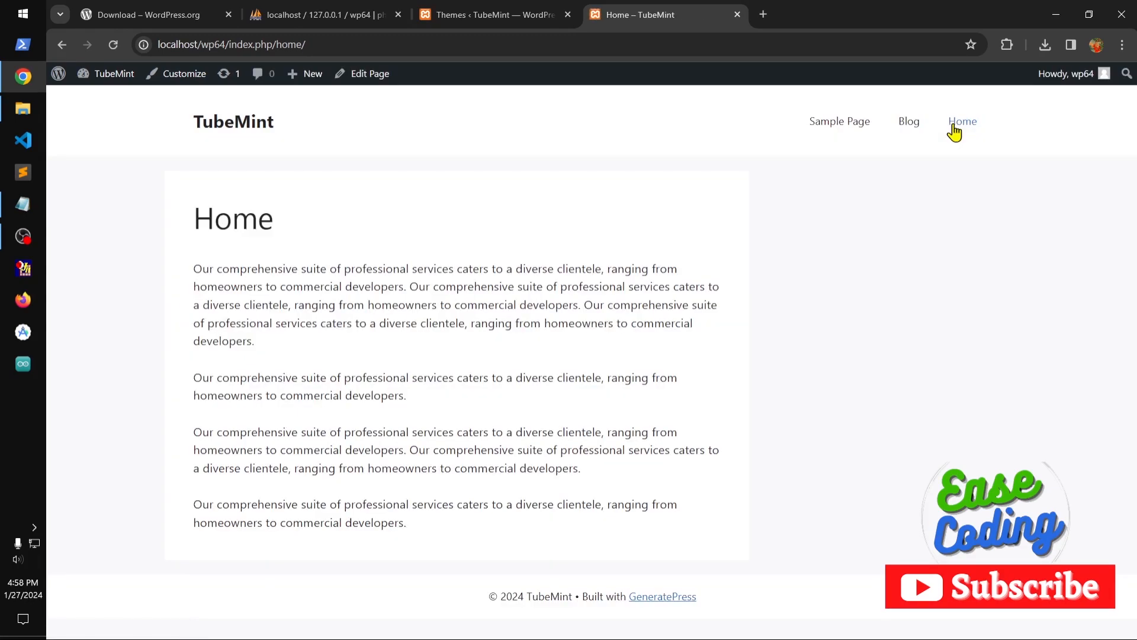
left_click(206, 122)
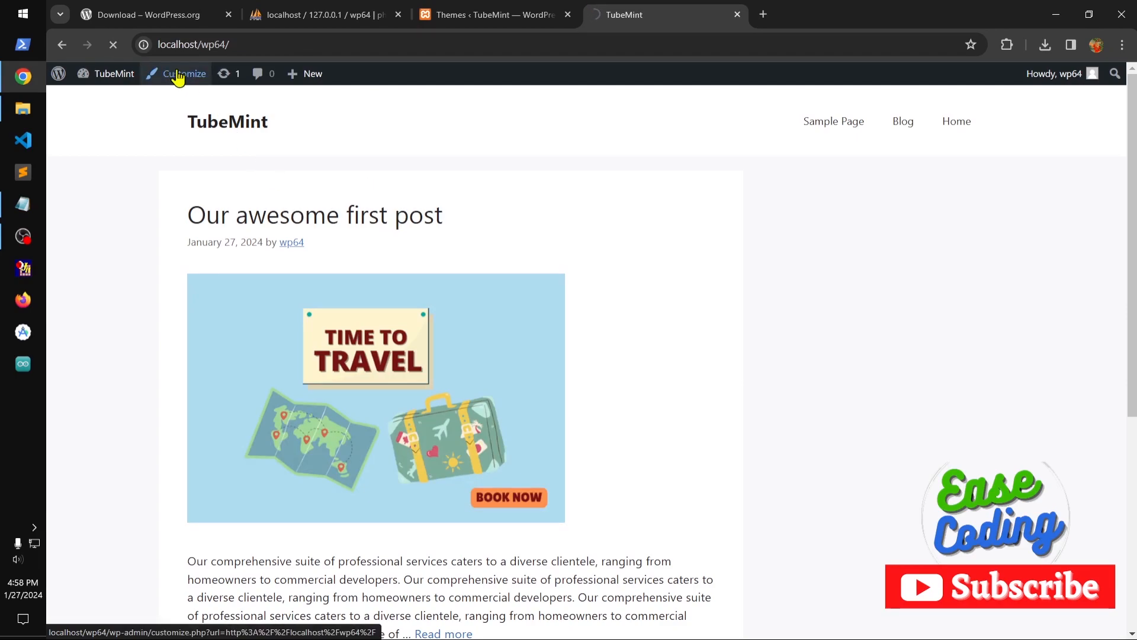
Customize the homepage settings to a static page with Home as homepage and Blog as posts page, and publish.
left_click(178, 76)
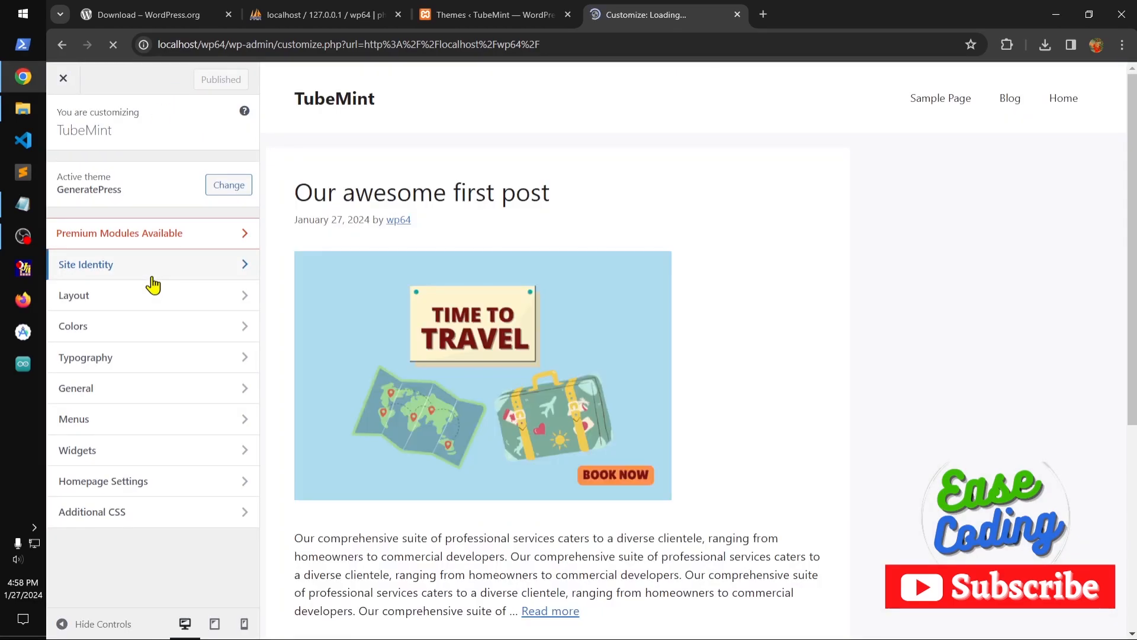
left_click(197, 494)
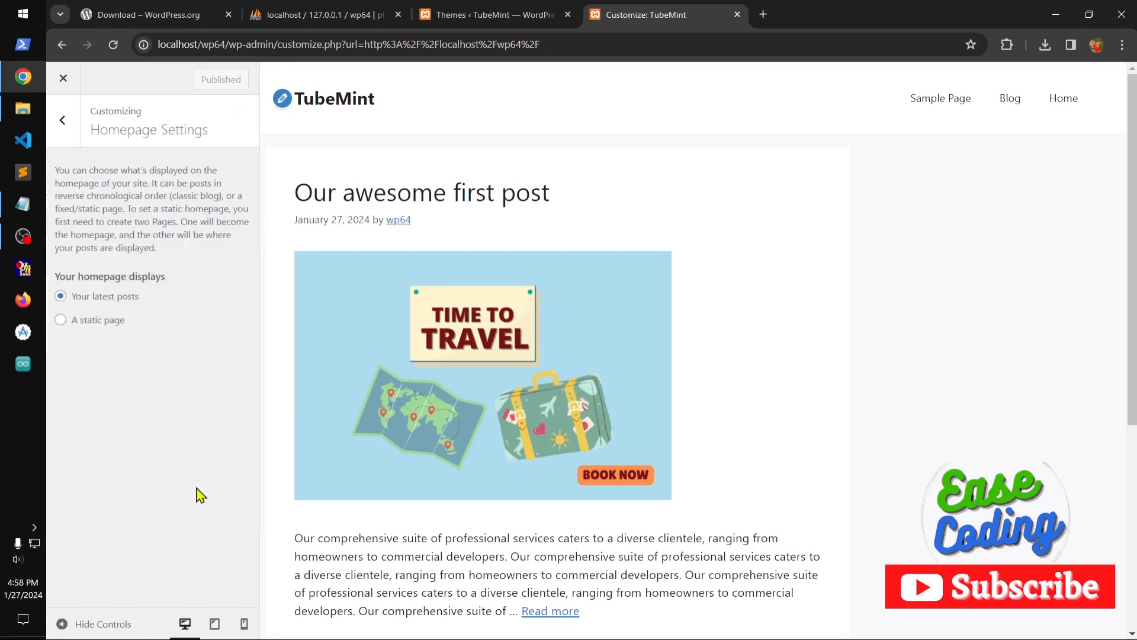
left_click(109, 323)
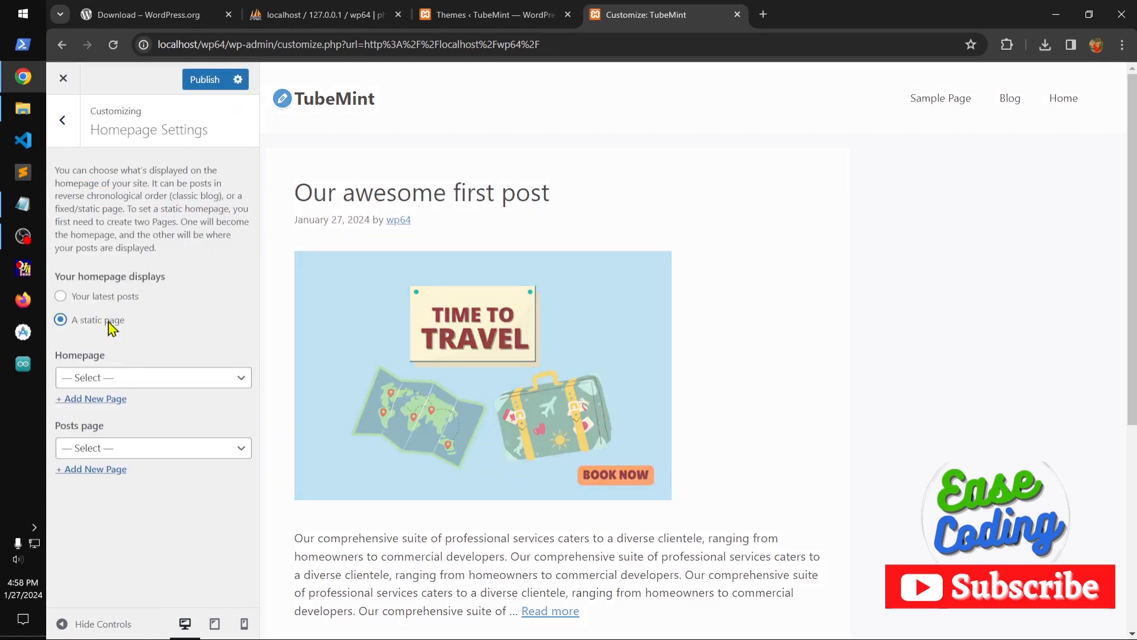
left_click(140, 379)
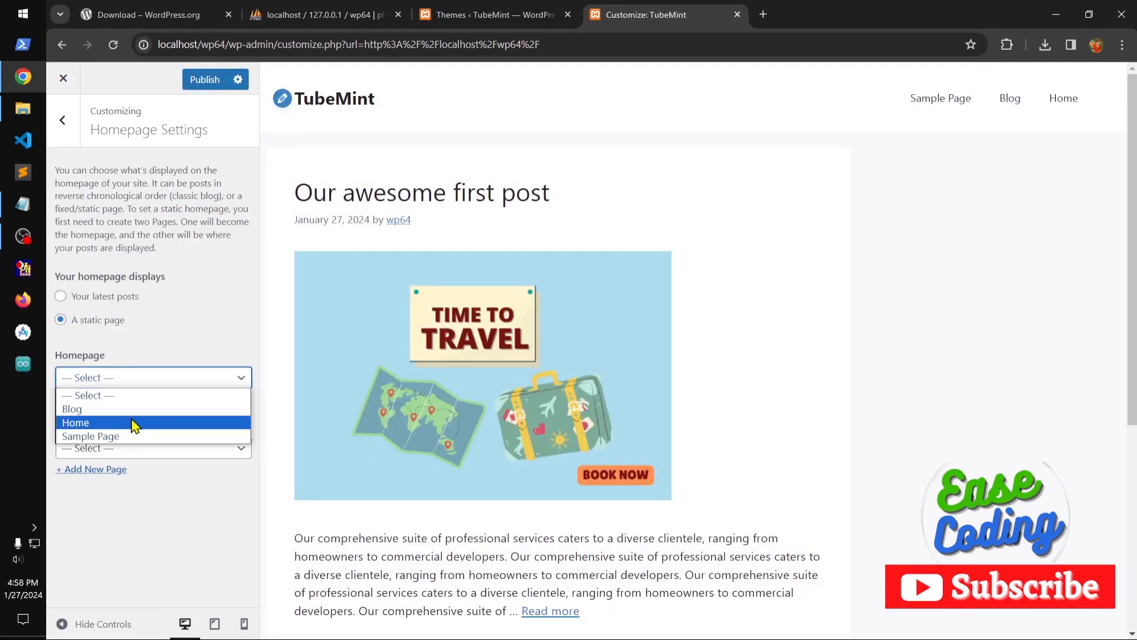
left_click(135, 423)
left_click(152, 449)
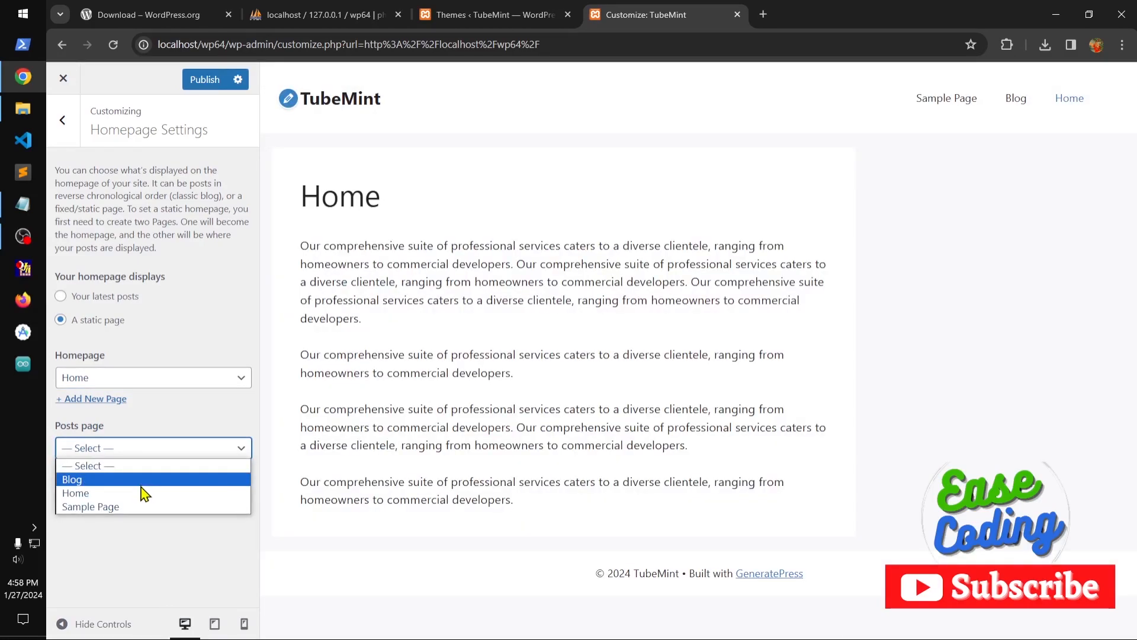
left_click(141, 484)
left_click(207, 80)
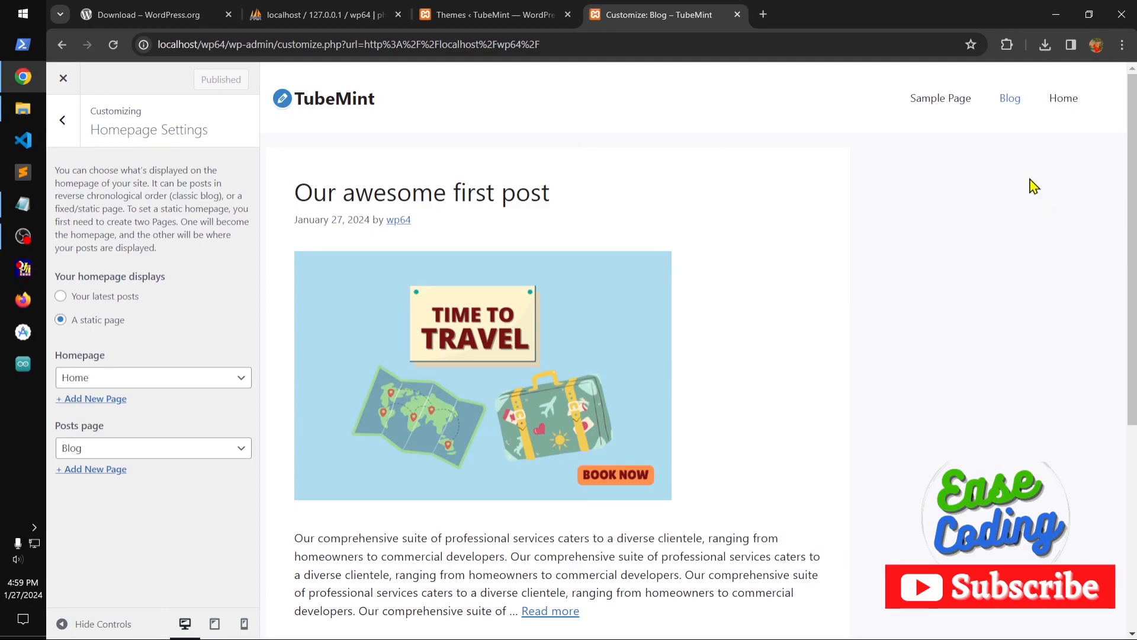
Check the Customizer's menu section and its menu location, close the Customizer and reload the site's front page.
left_click(62, 120)
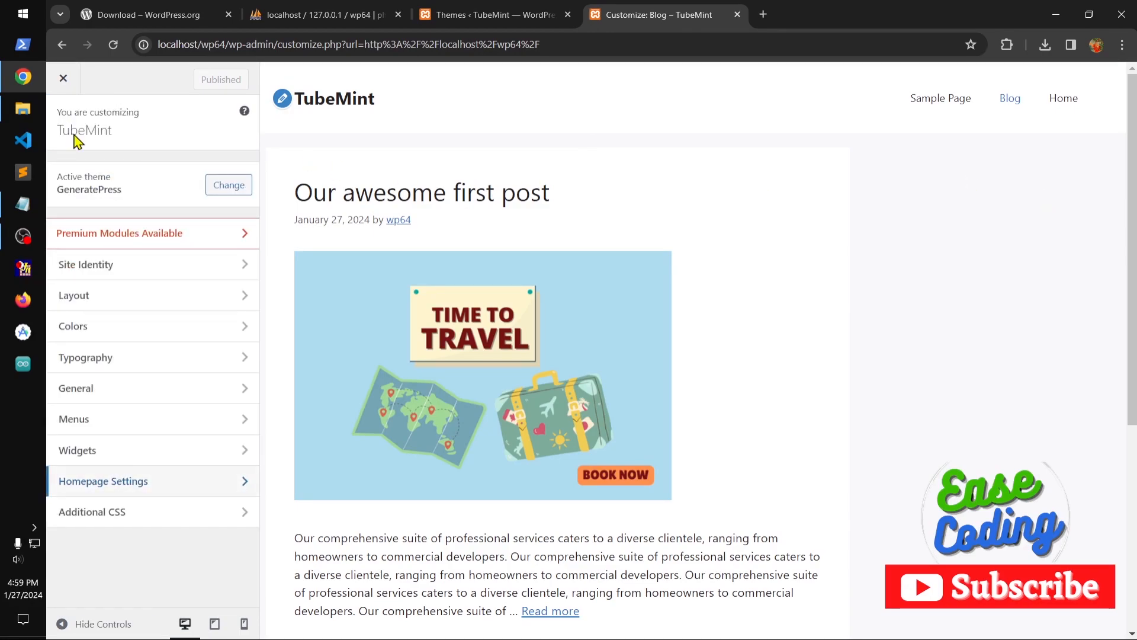
left_click(190, 425)
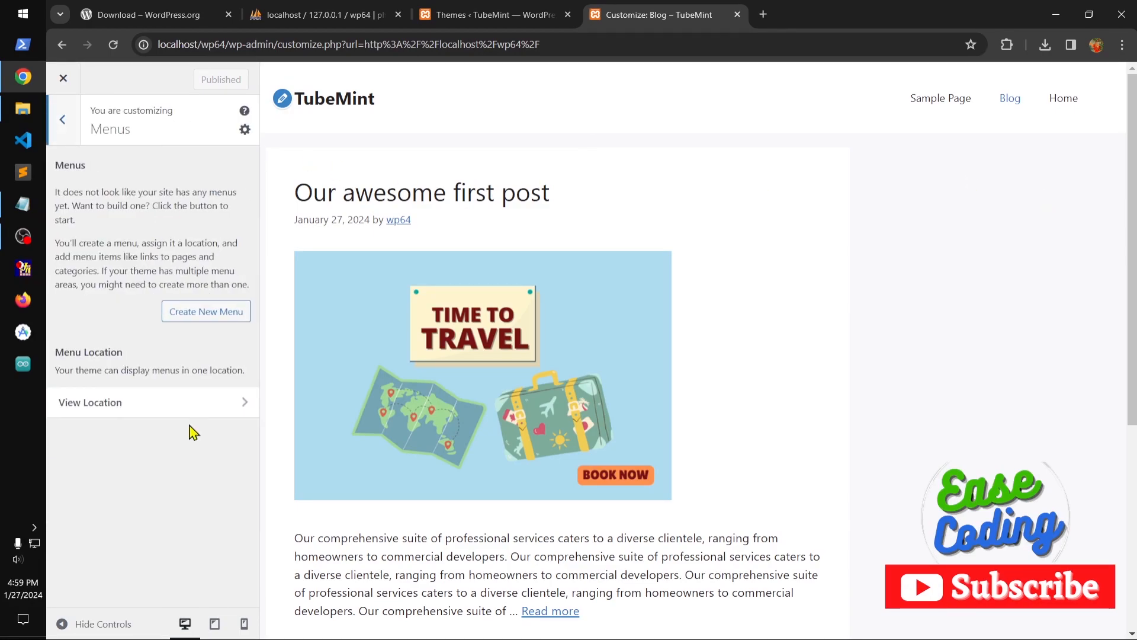
left_click(187, 409)
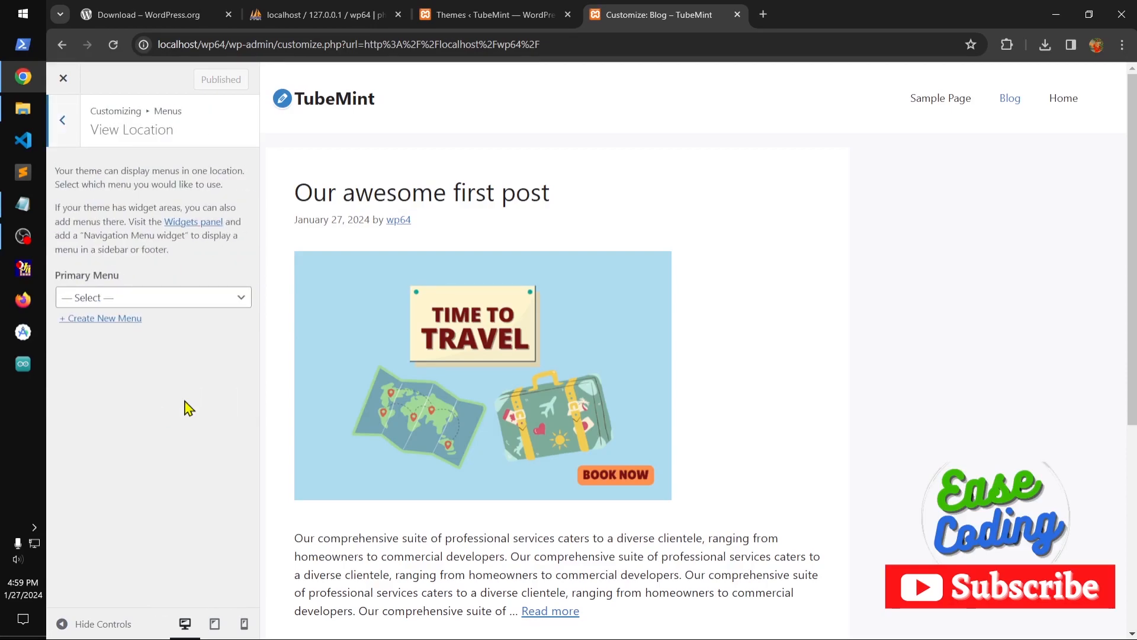
left_click(68, 127)
left_click(65, 123)
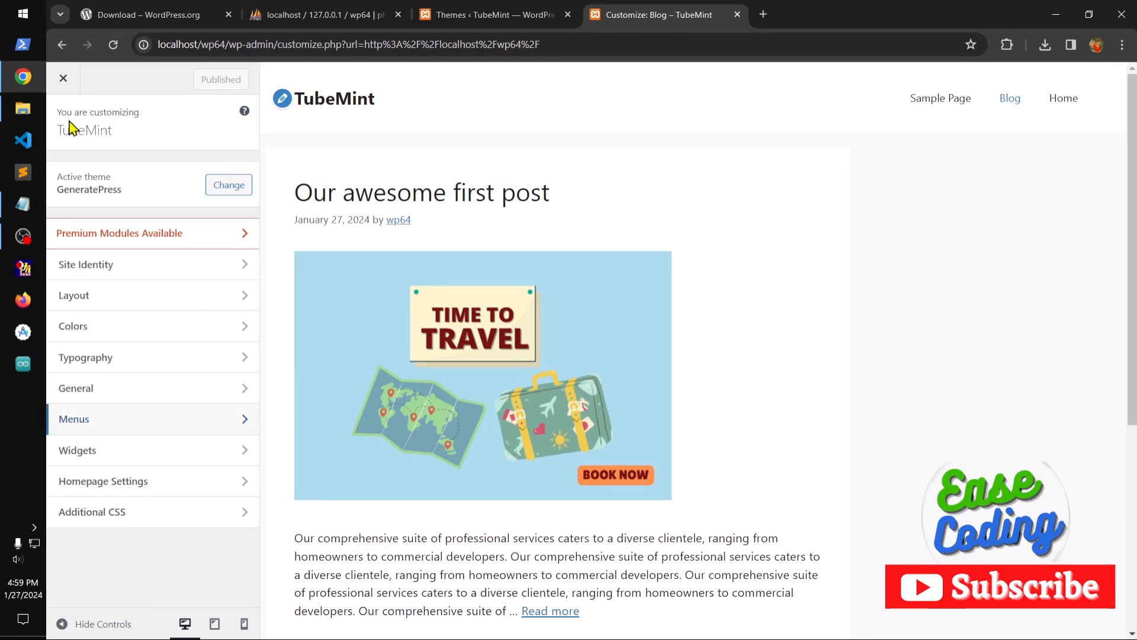
left_click(63, 78)
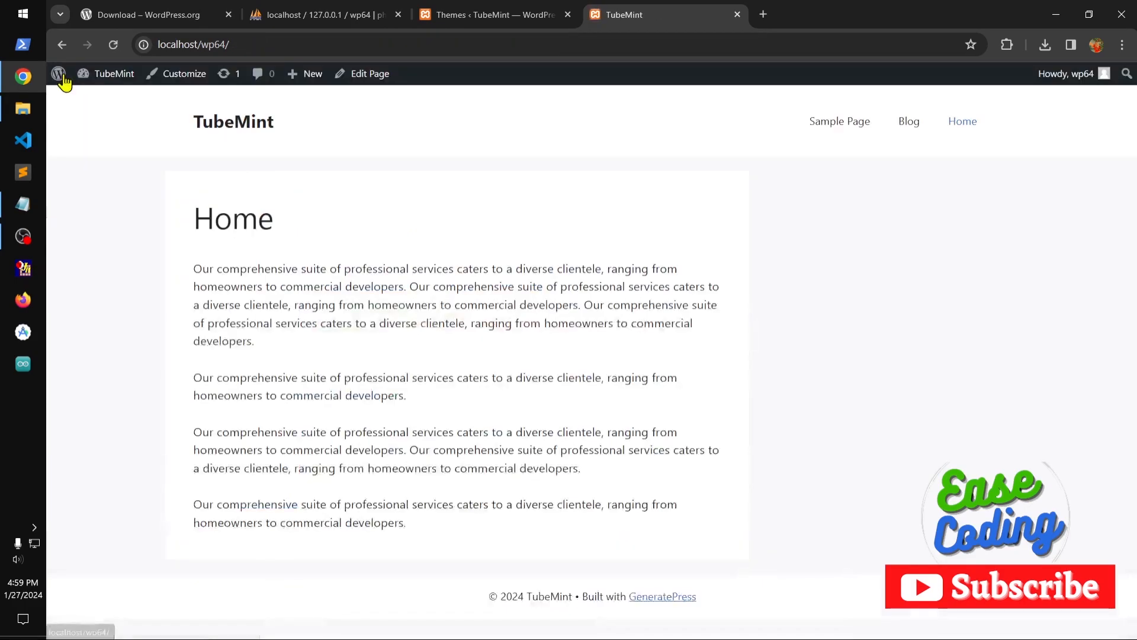
left_click(113, 45)
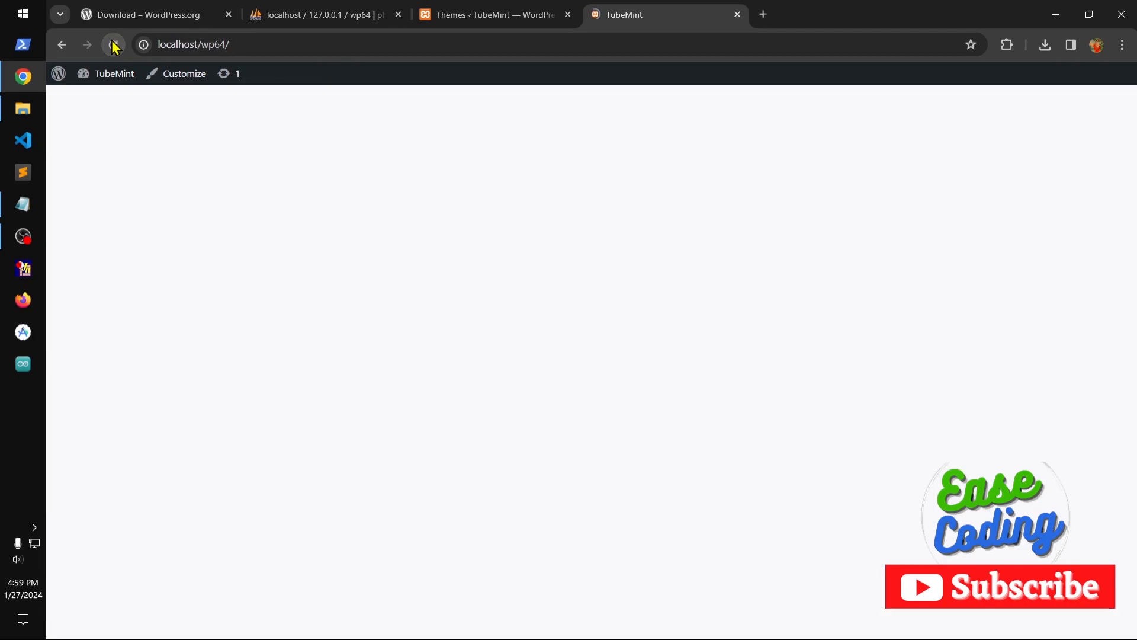
Go to the menu management in the dashboard and create a menu named "top menu" with Home, Blog and Sample Page.
mouse_move(110, 74)
left_click(99, 97)
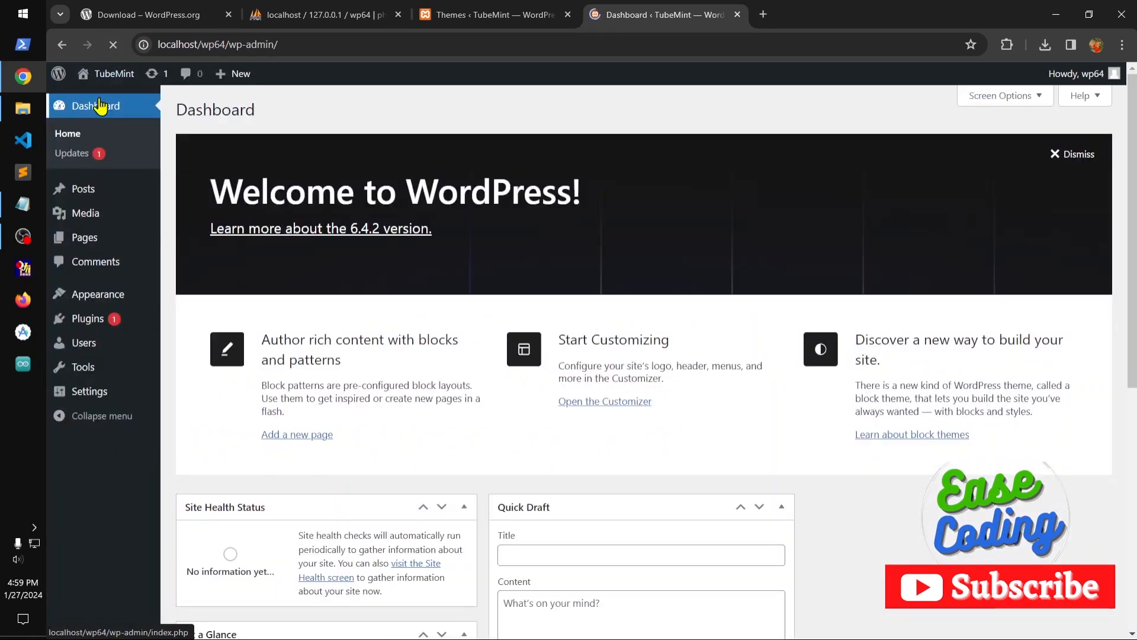
mouse_move(104, 296)
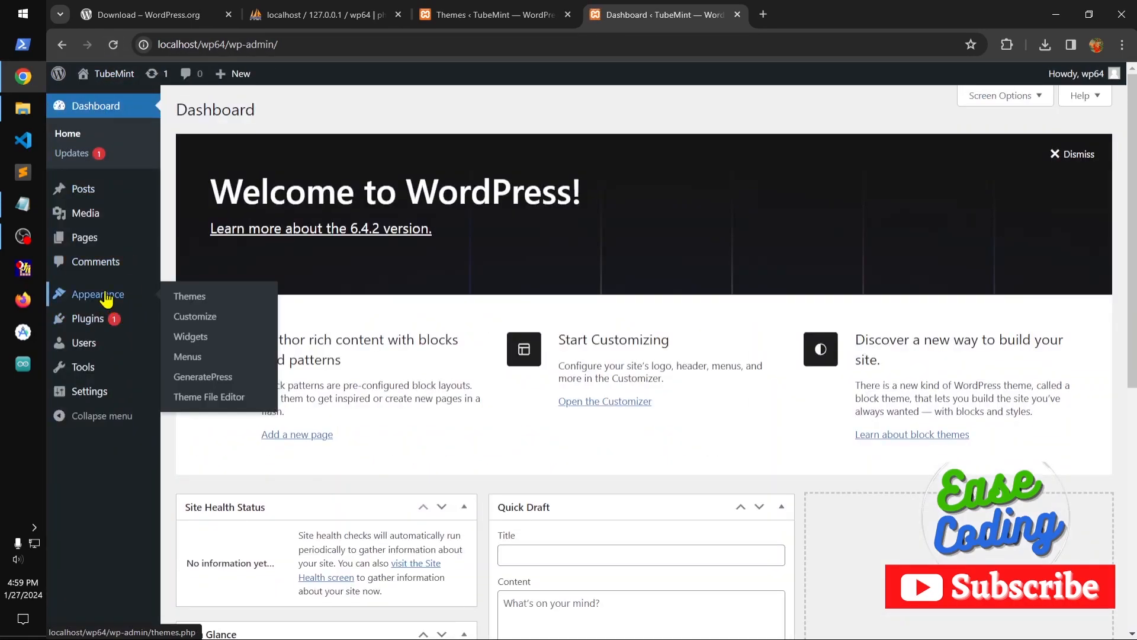
left_click(189, 356)
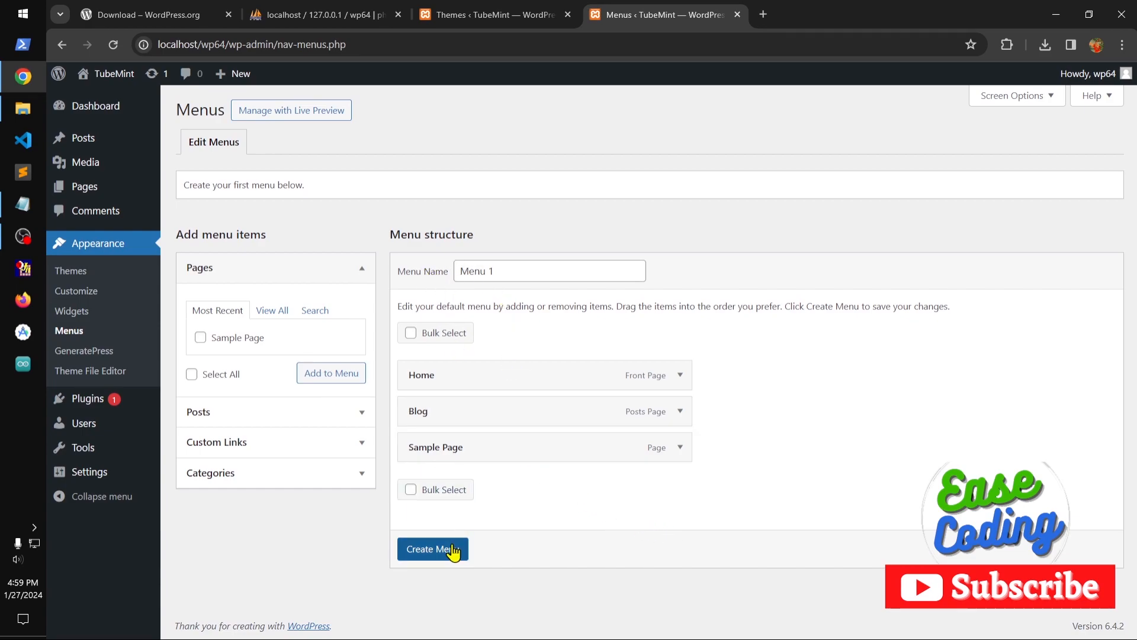
left_click_drag(510, 272, 453, 269)
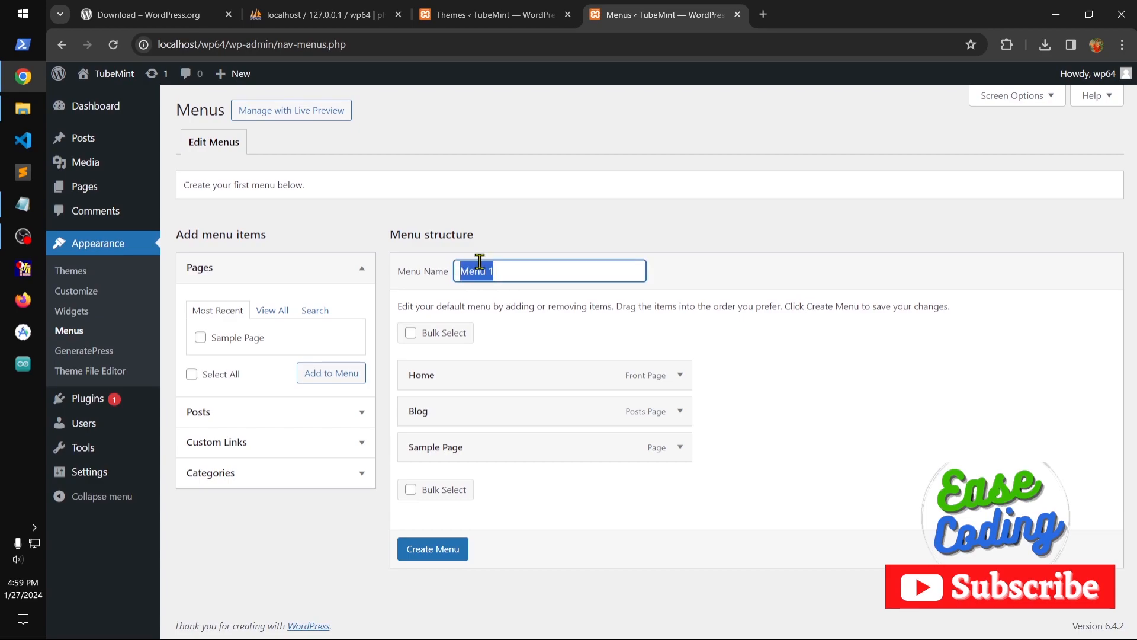
type("top menu")
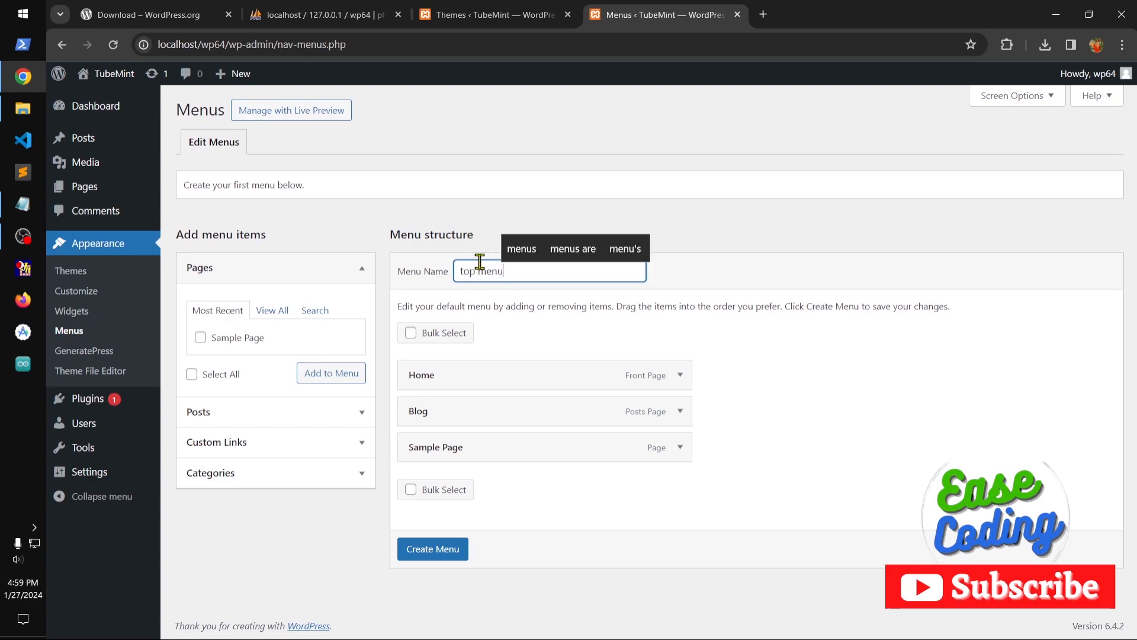
left_click(437, 551)
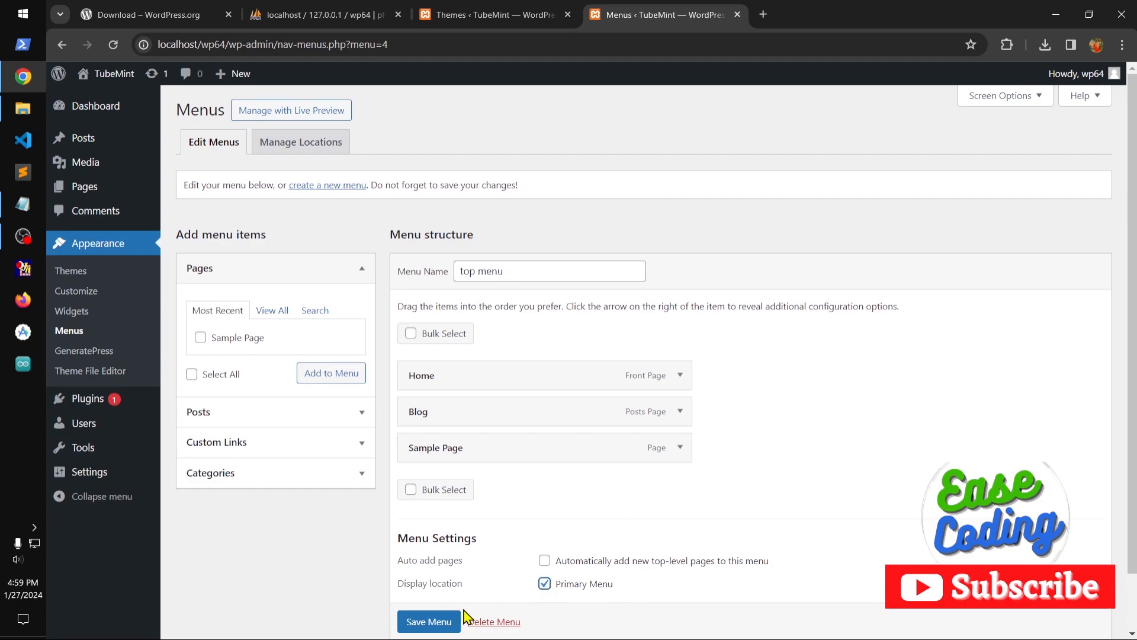
Assign the top menu to the Primary Menu display location and save it.
left_click(439, 622)
scroll(442, 628, "down", 1)
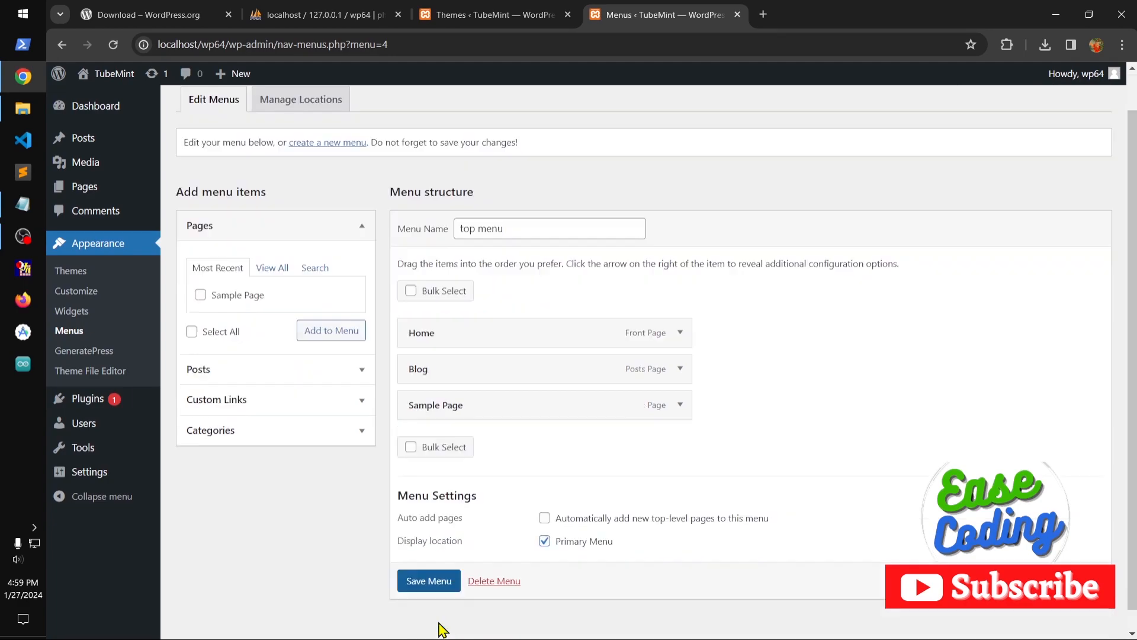
left_click(425, 583)
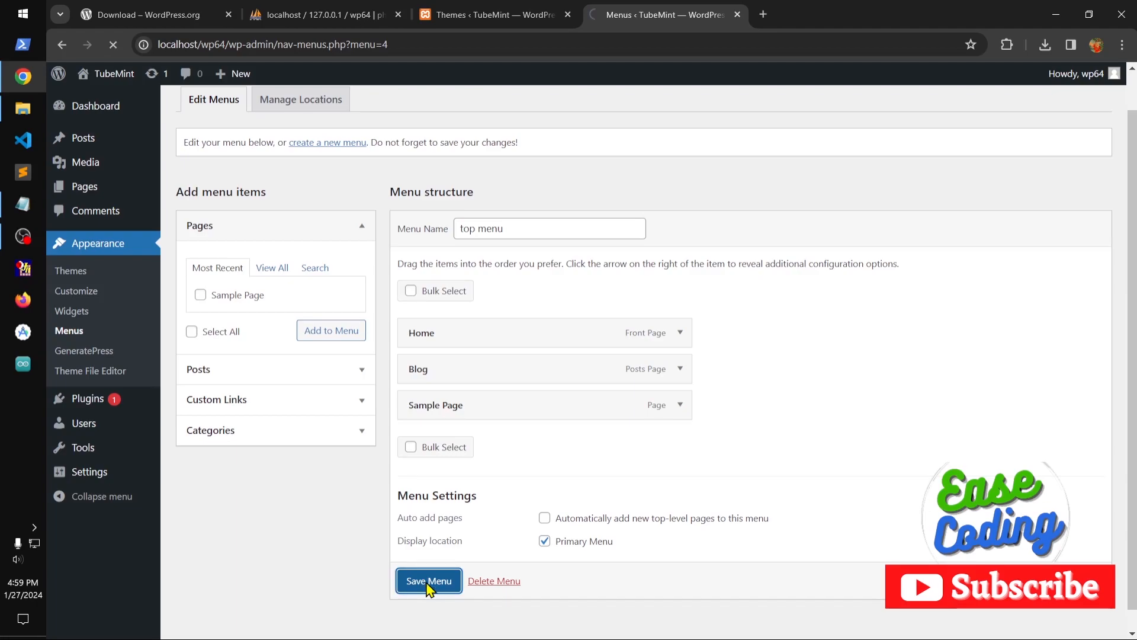
Visit the site in a new browser tab and check the Home page, the Blog page and "Our awesome first post".
mouse_move(109, 82)
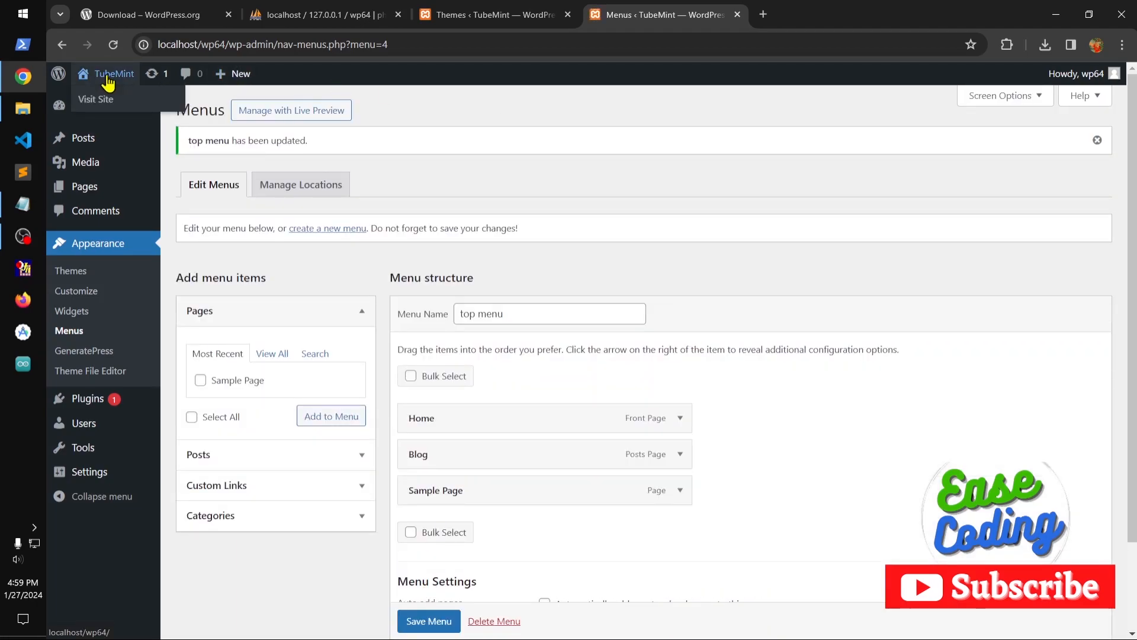
middle_click(92, 100)
left_click(794, 17)
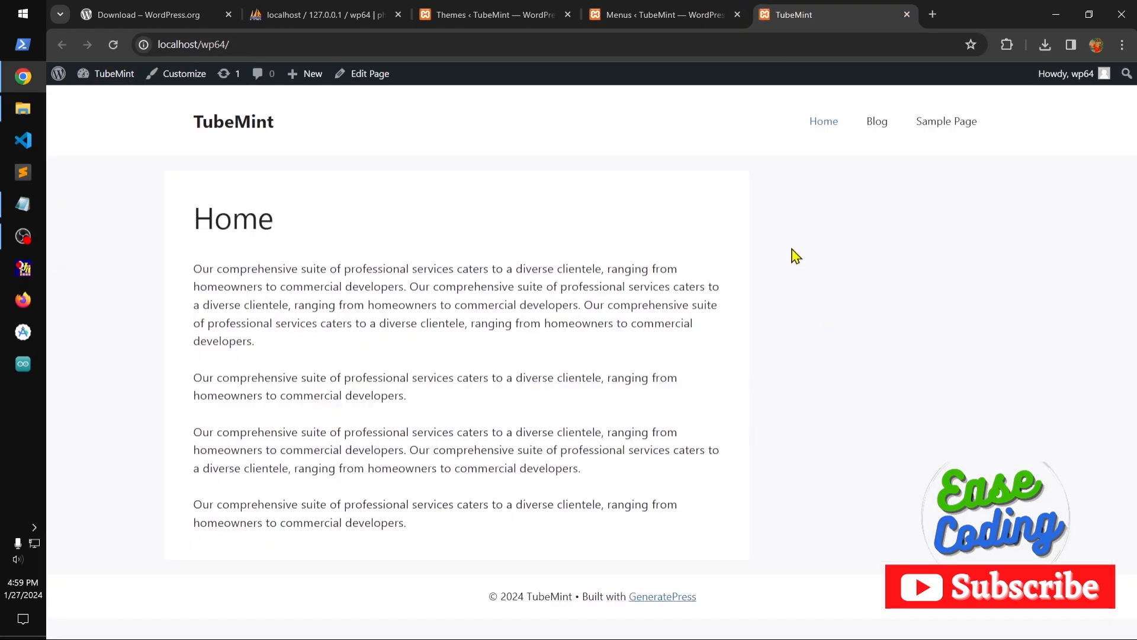
left_click(838, 125)
left_click(878, 125)
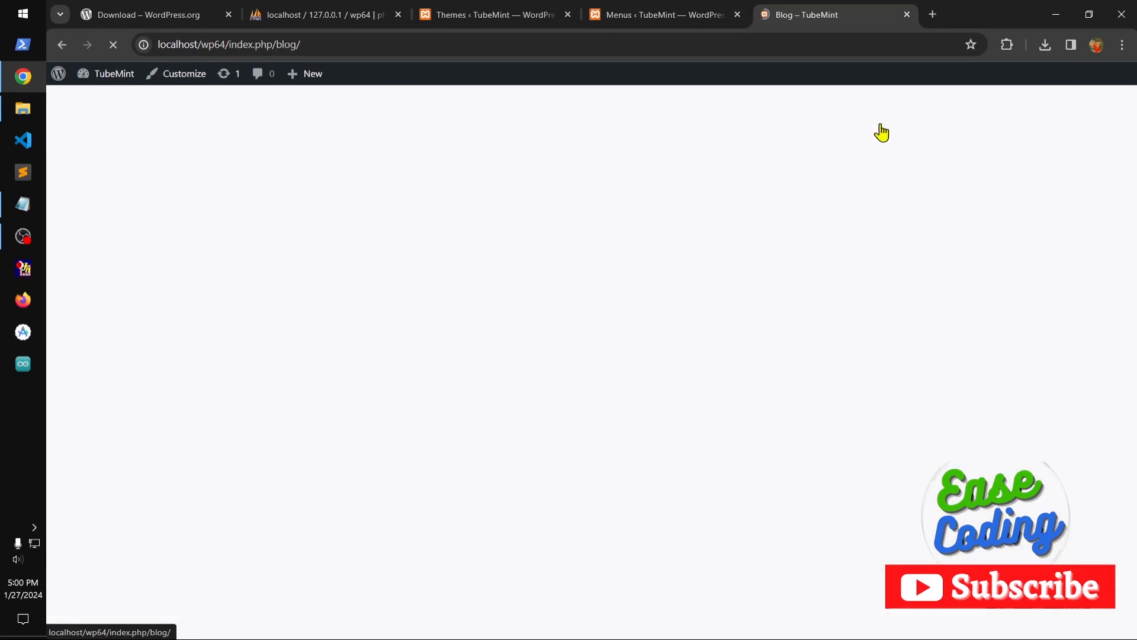
scroll(507, 439, "down", 5)
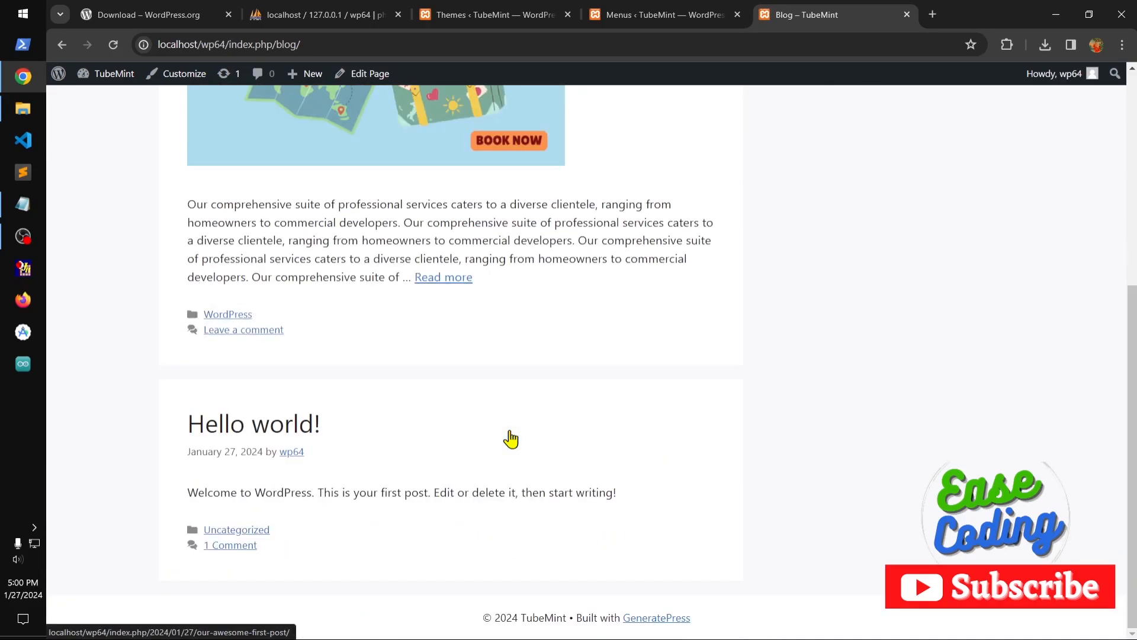
scroll(510, 438, "up", 5)
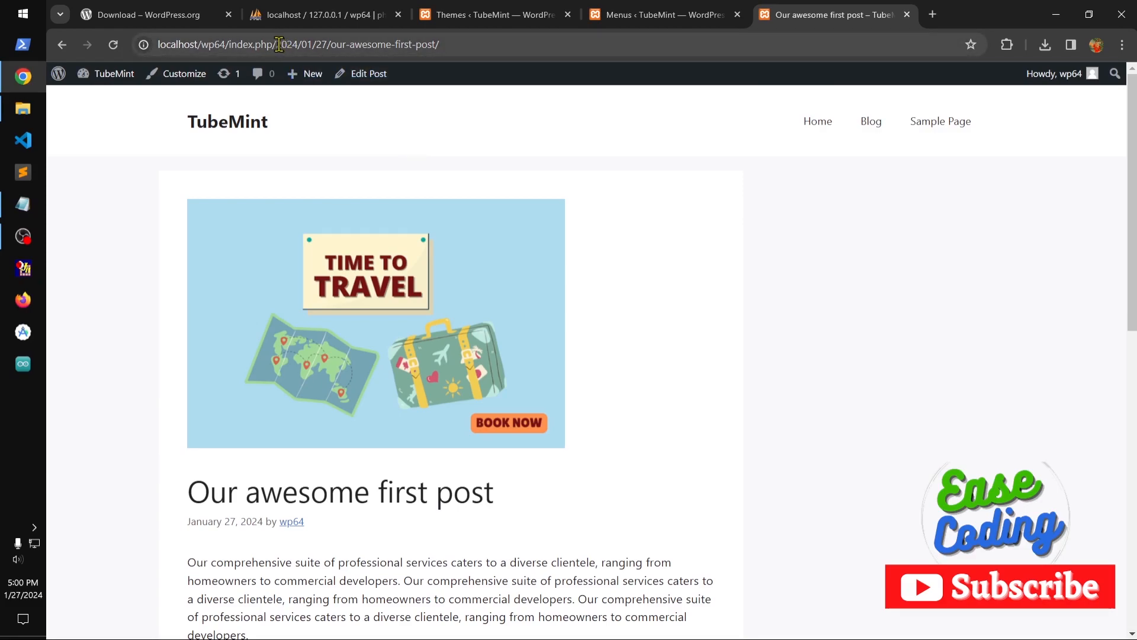
Go from the post to the dashboard's permalink settings, set the permalink structure to Post name and save the changes.
left_click_drag(279, 44, 341, 44)
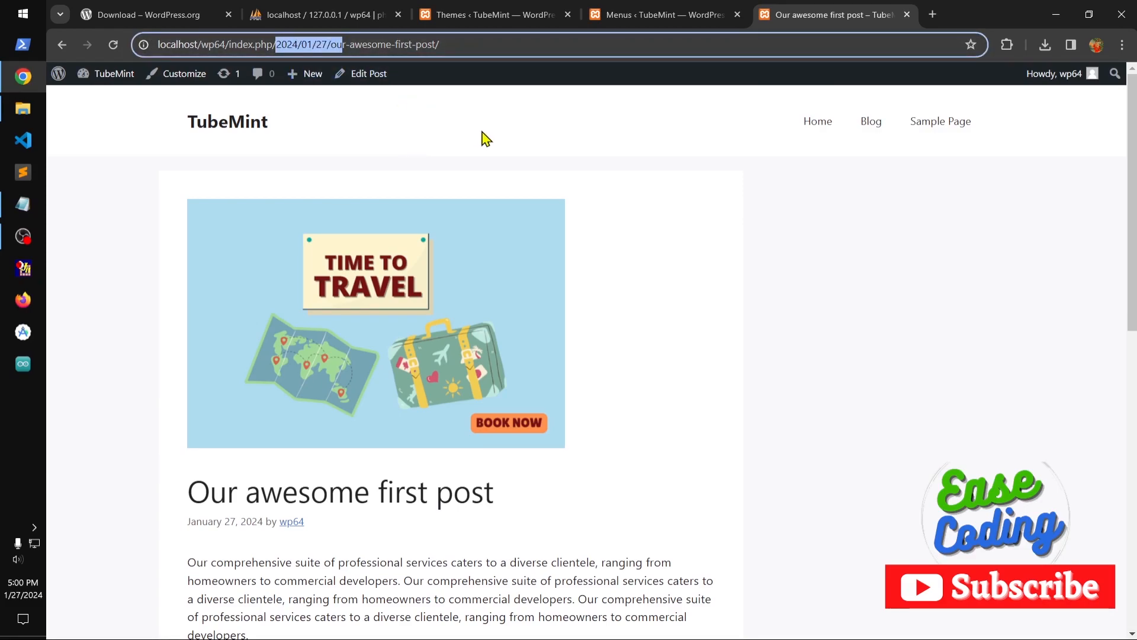
mouse_move(109, 86)
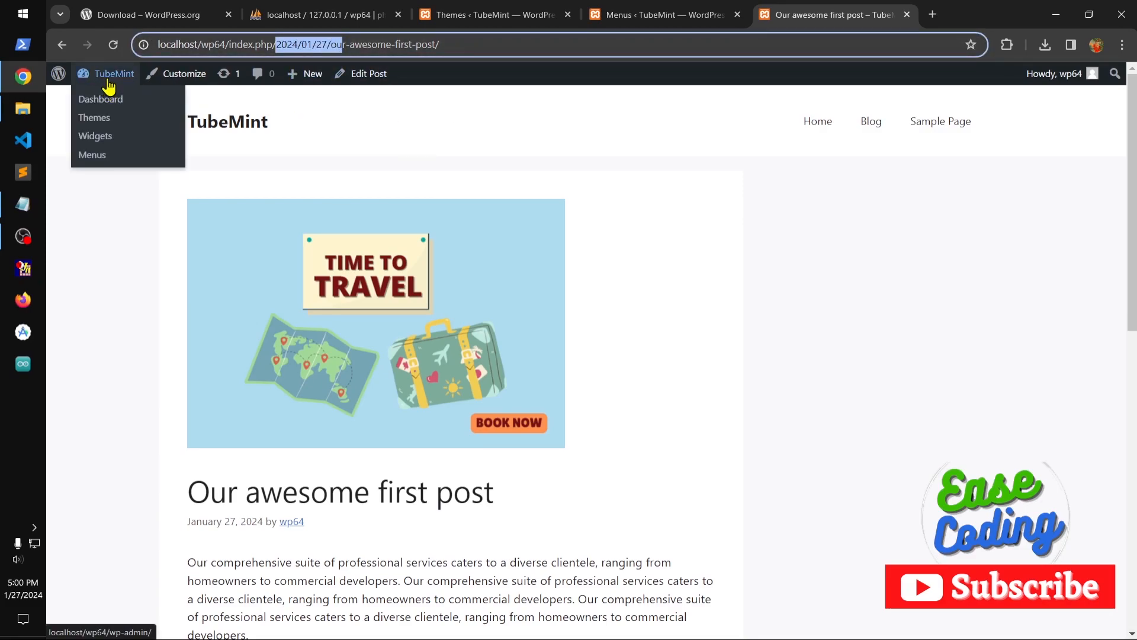
left_click(106, 101)
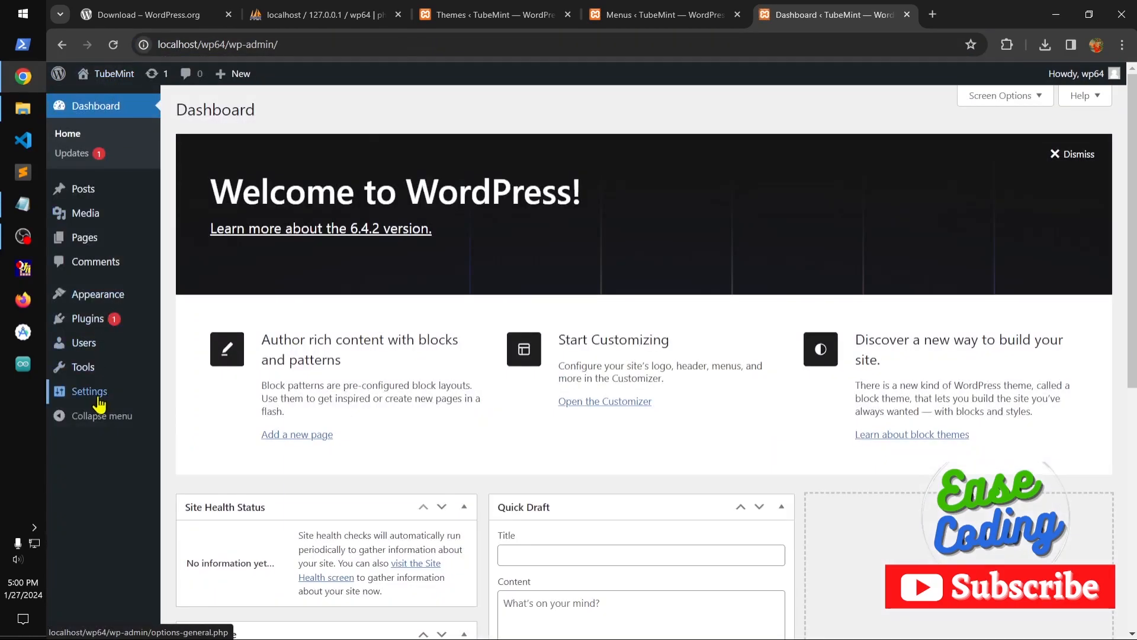
mouse_move(99, 394)
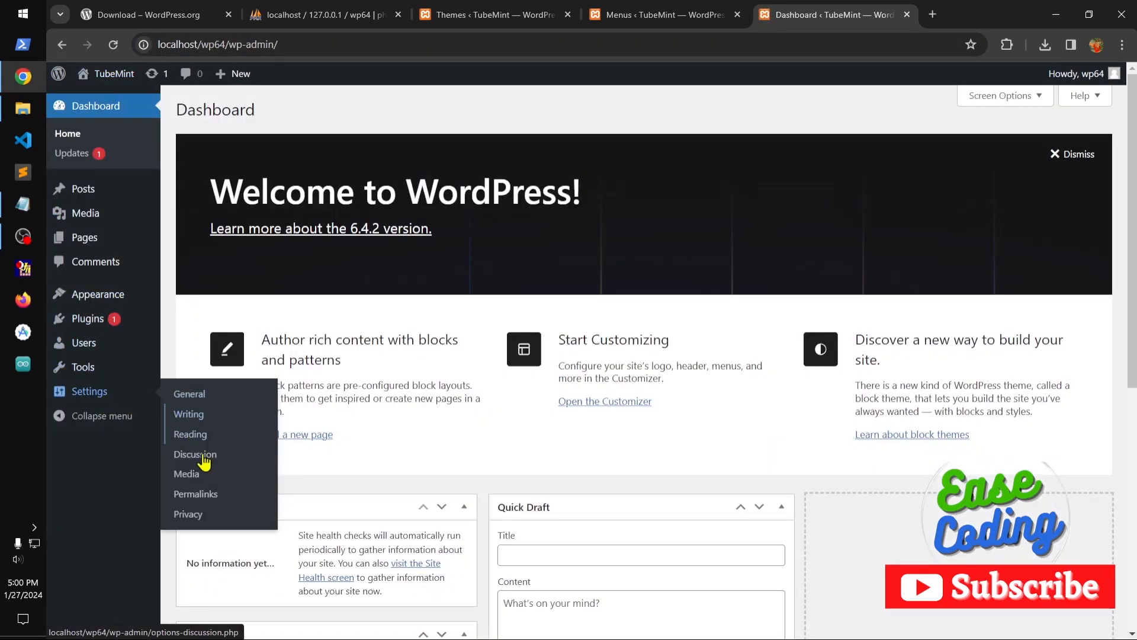
left_click(203, 499)
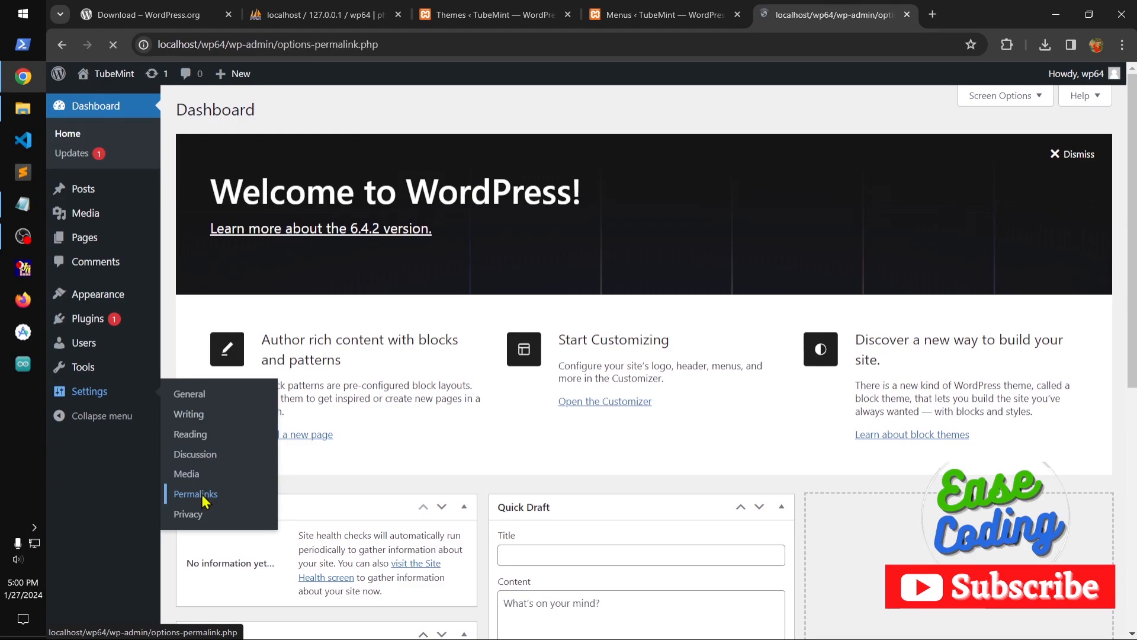
left_click(338, 437)
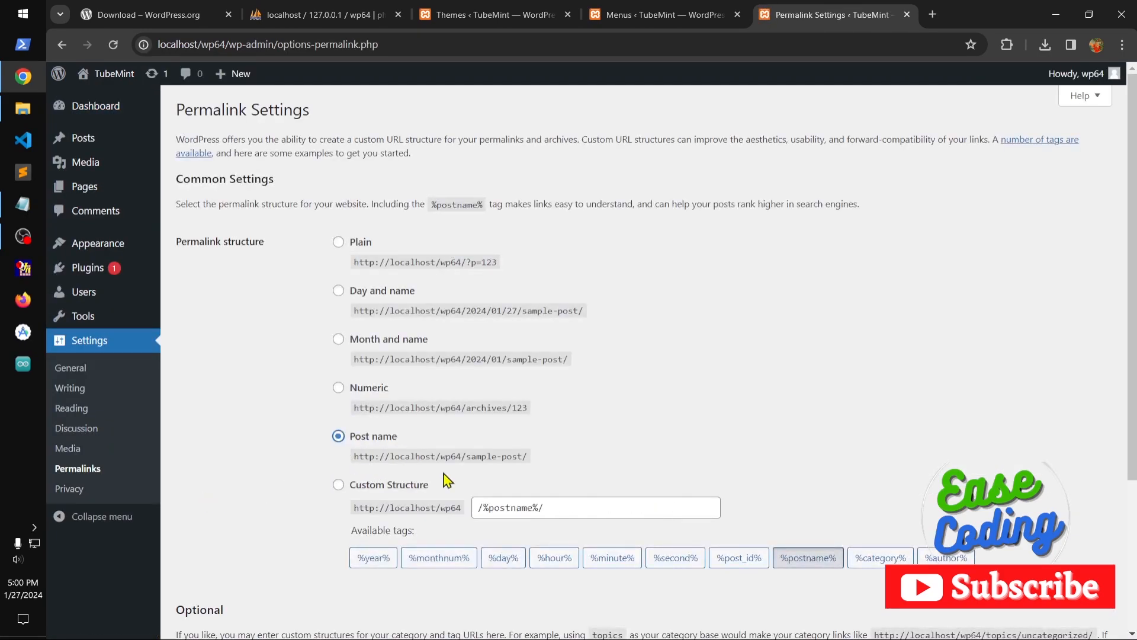
scroll(1112, 519, "down", 3)
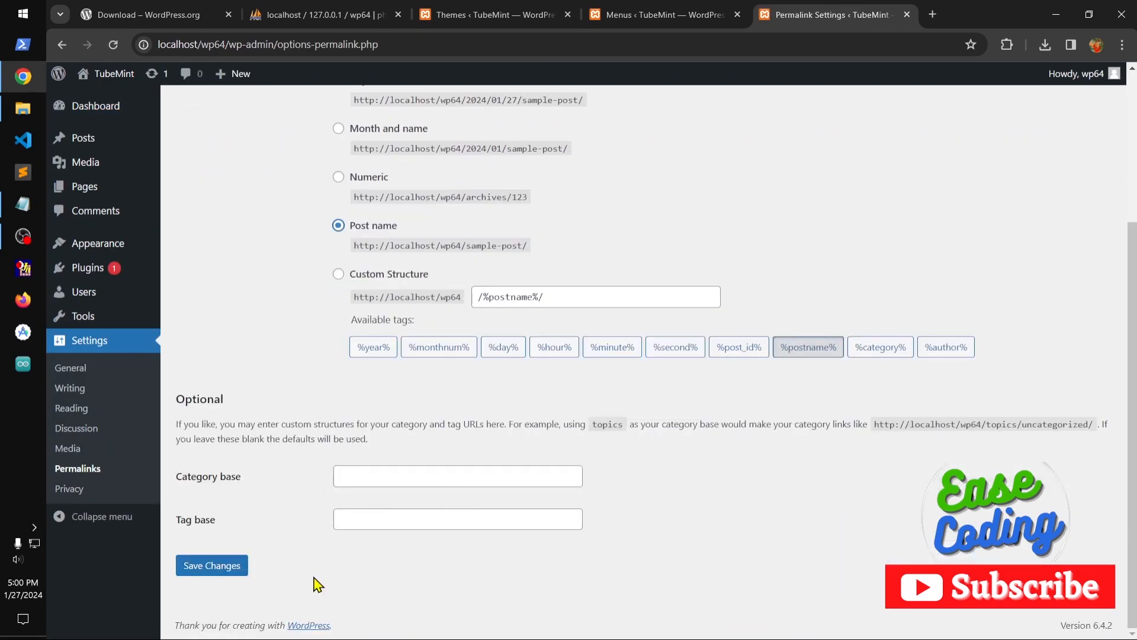
left_click(214, 565)
Visit the site in a new browser tab and check the URL of "Our awesome first post" through the Home and Blog pages.
left_click(664, 15)
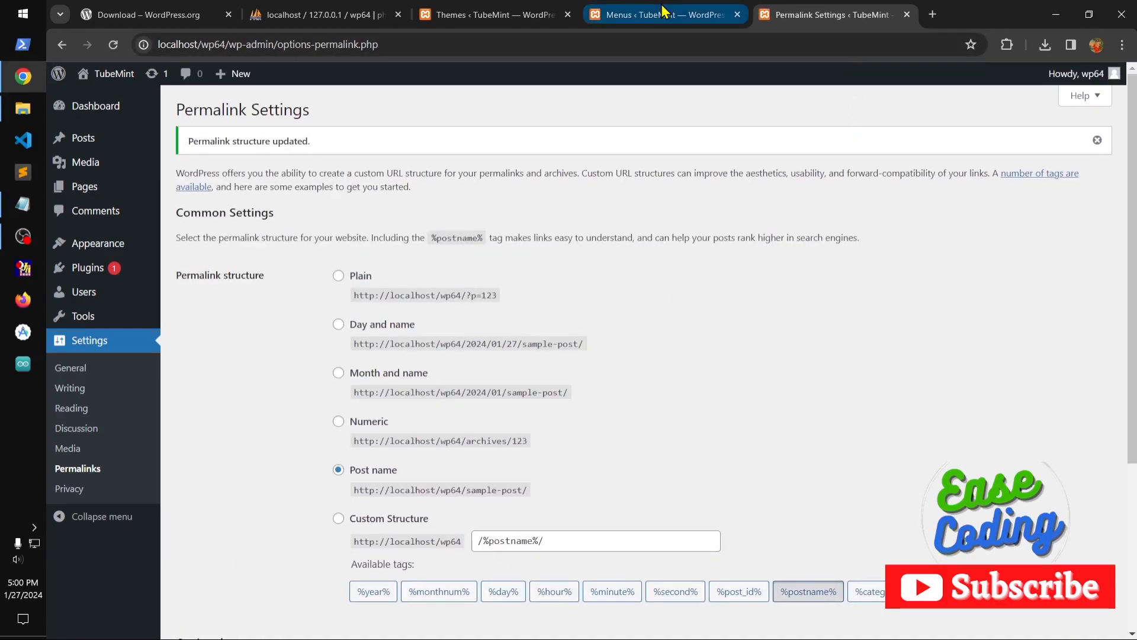
left_click(768, 17)
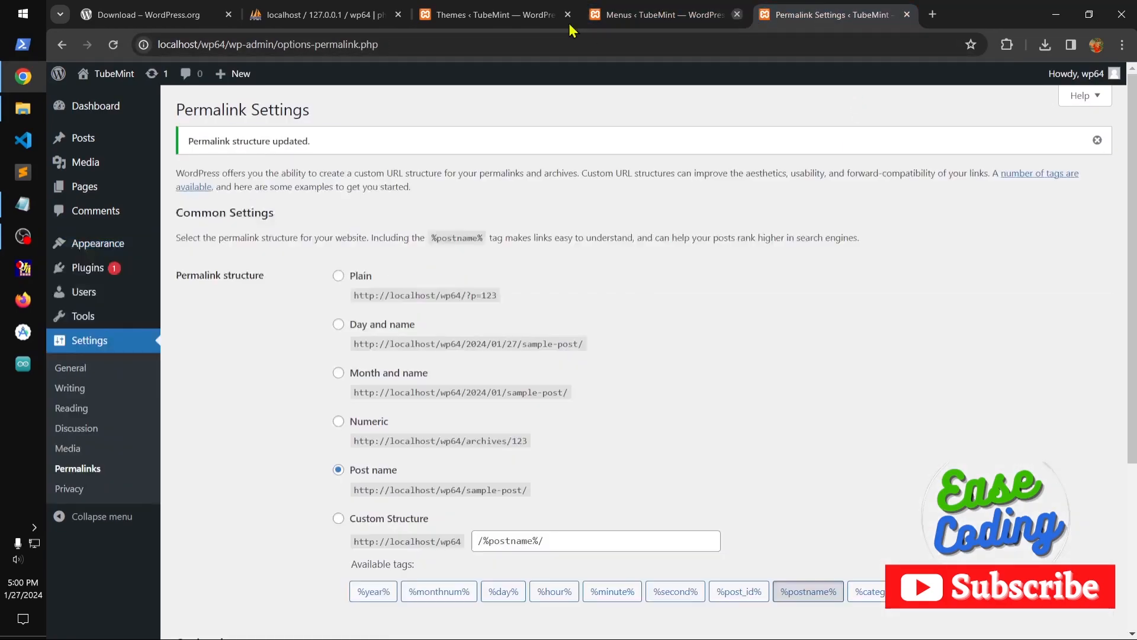
mouse_move(110, 74)
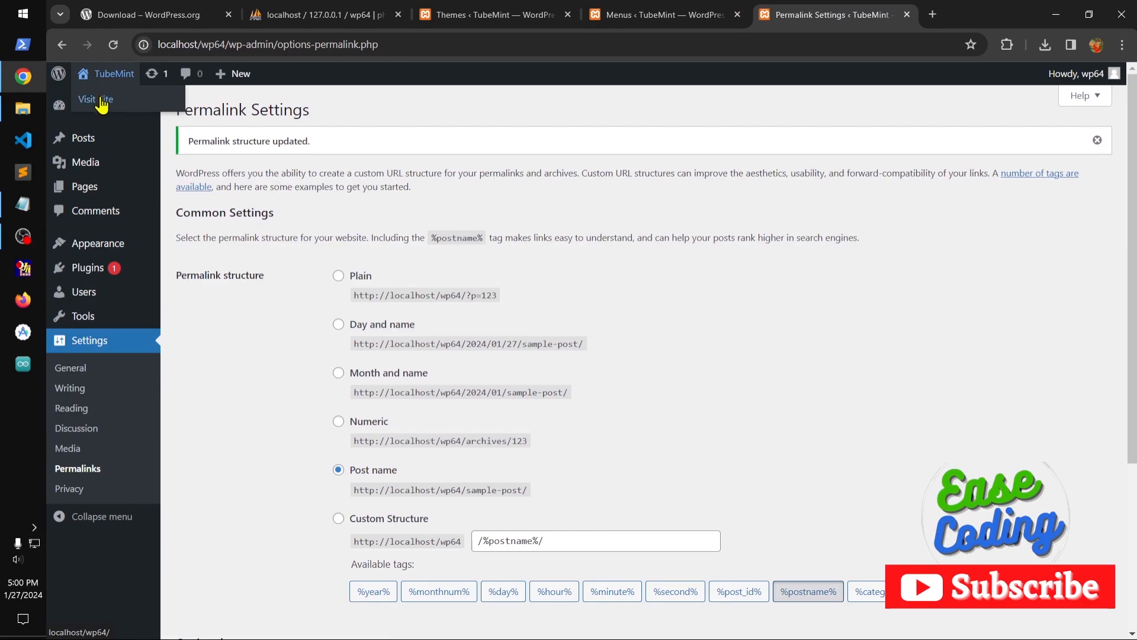
left_click(103, 99, "ctrl")
left_click(876, 16)
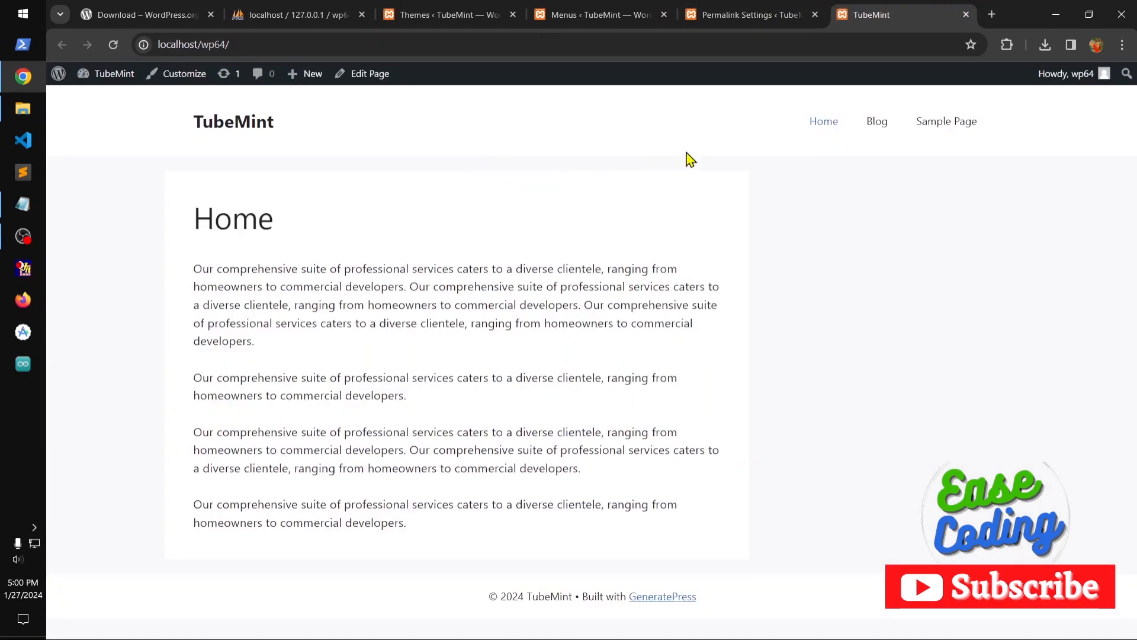
left_click(830, 124)
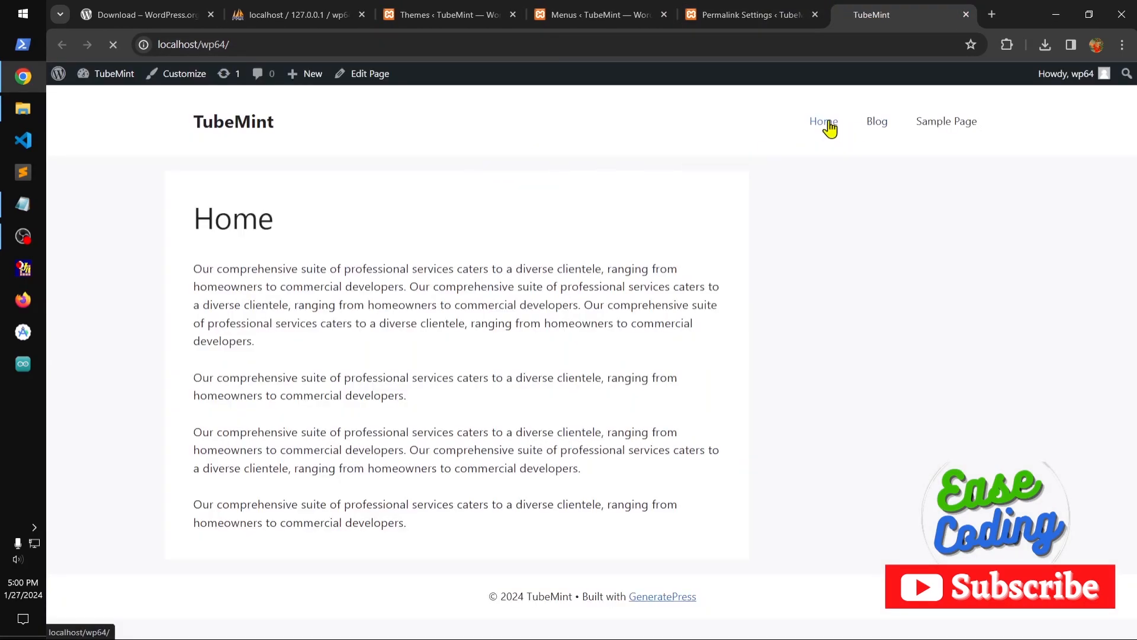
left_click(872, 124)
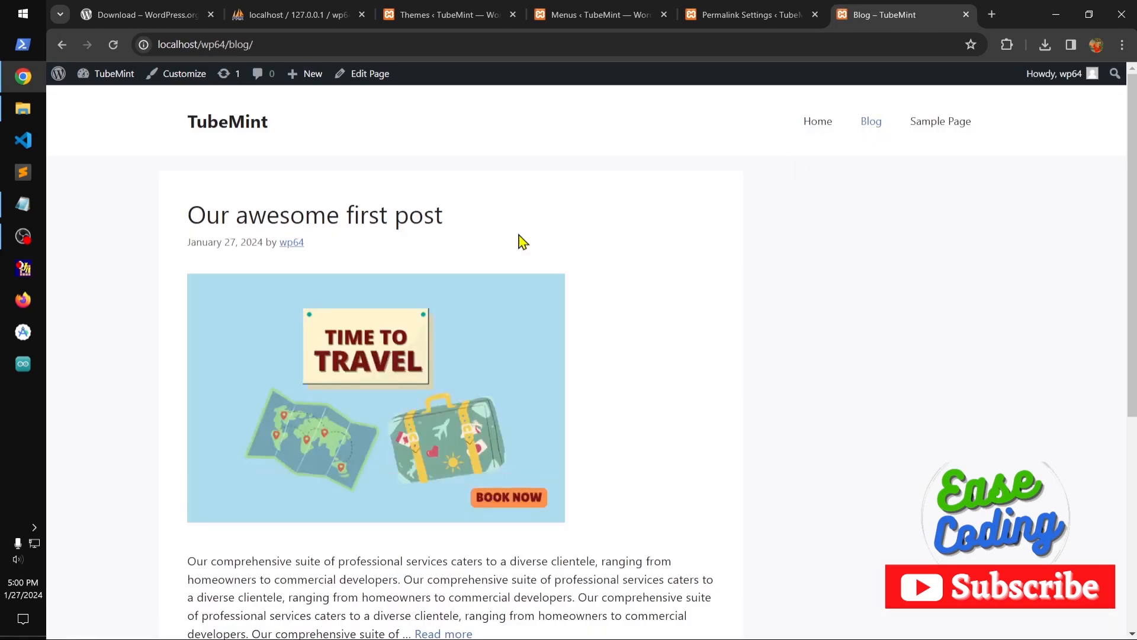
left_click(388, 224)
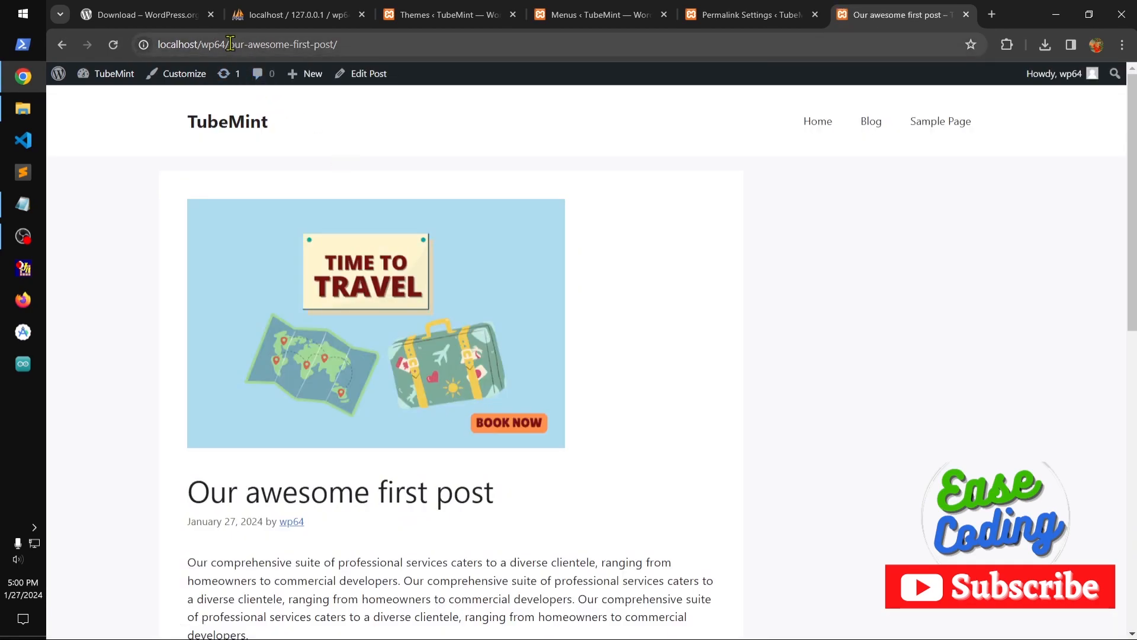
left_click_drag(229, 44, 405, 45)
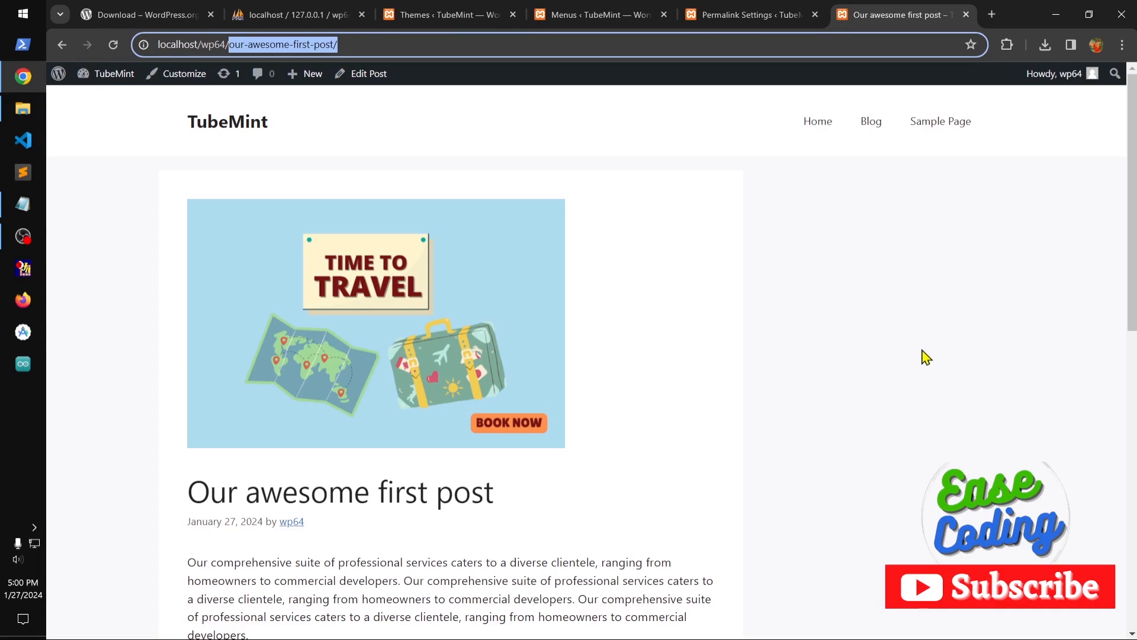